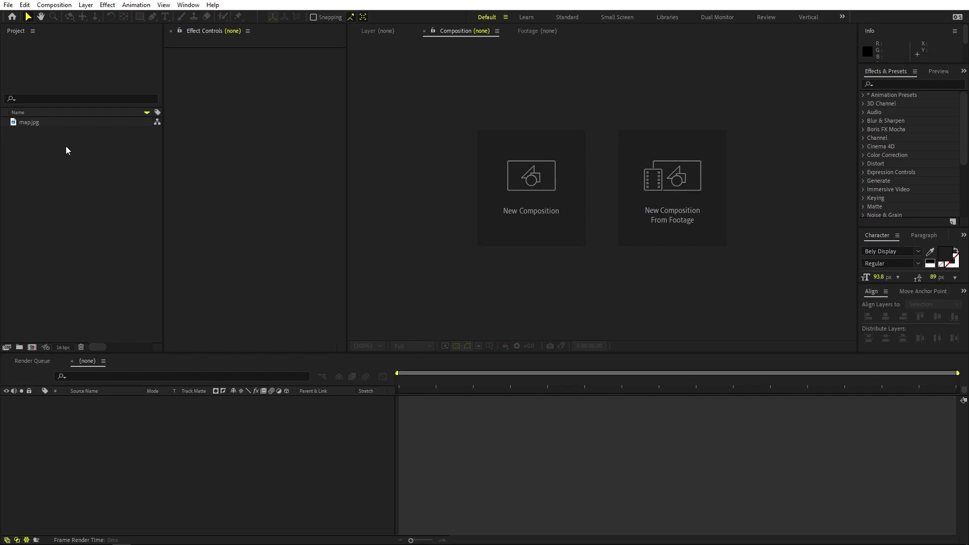
Open map.jpg in the Footage viewer to preview the Tokyo aerial image.
double_click(32, 123)
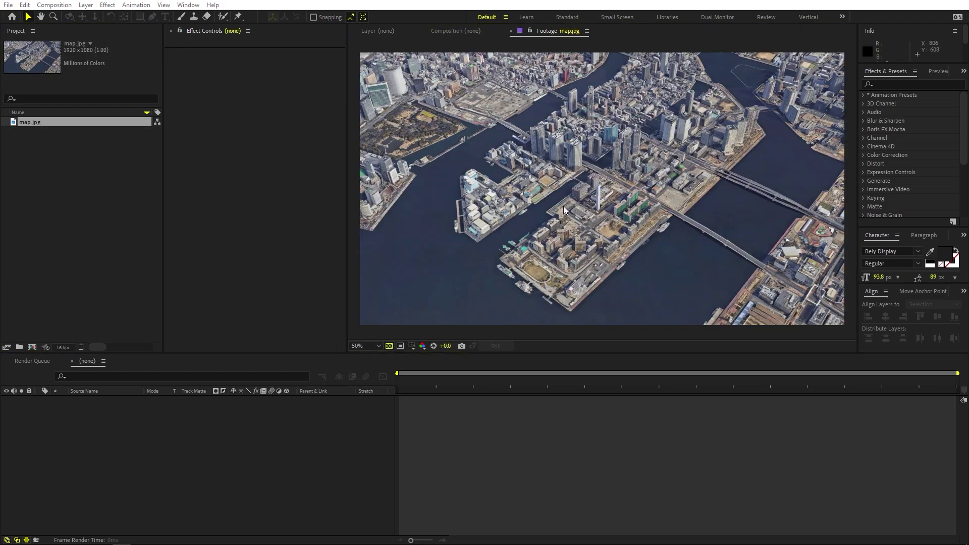
key("alt+Tab")
key("alt+Tab")
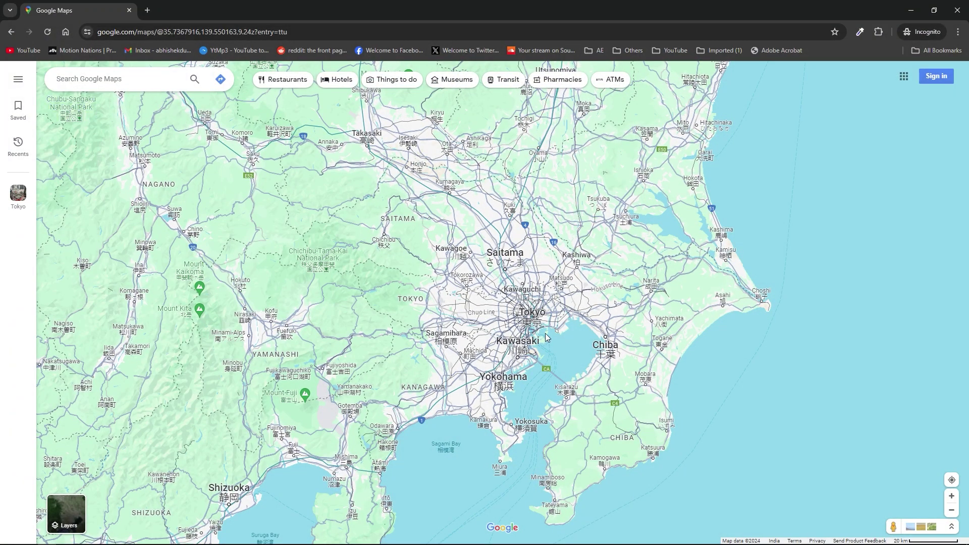
Zoom Google Maps into Tsukishima and switch to satellite imagery with labels hidden and globe view on.
scroll(546, 337, "up", 10)
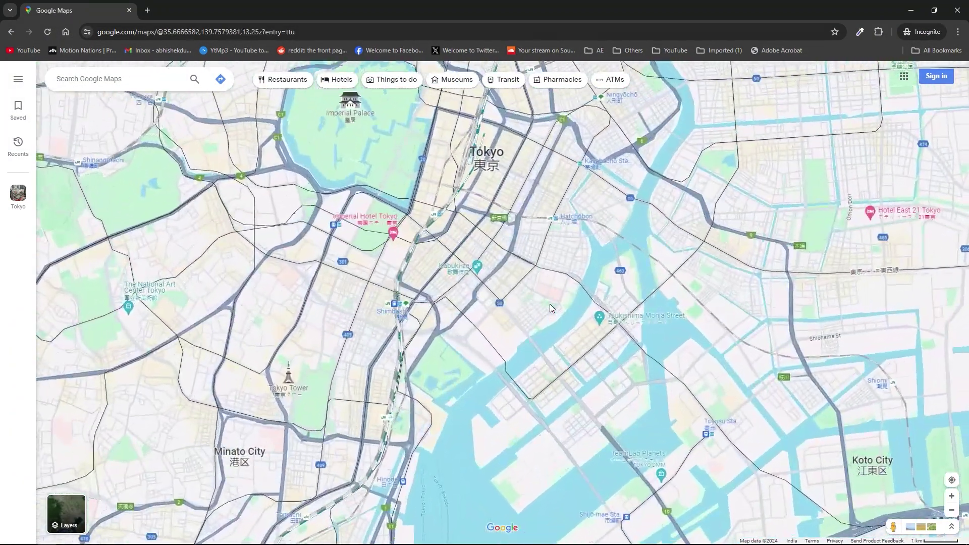
left_click_drag(550, 308, 553, 229)
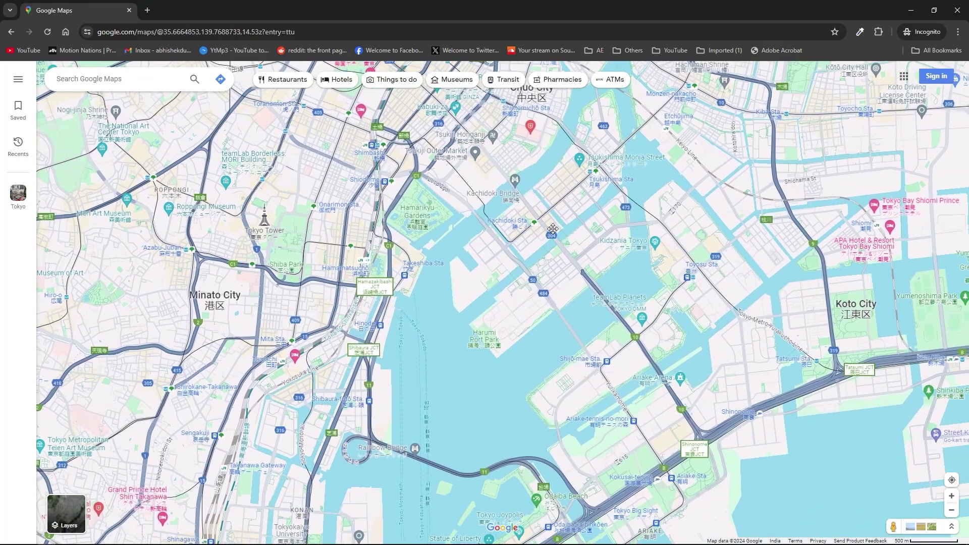
scroll(551, 225, "up", 2)
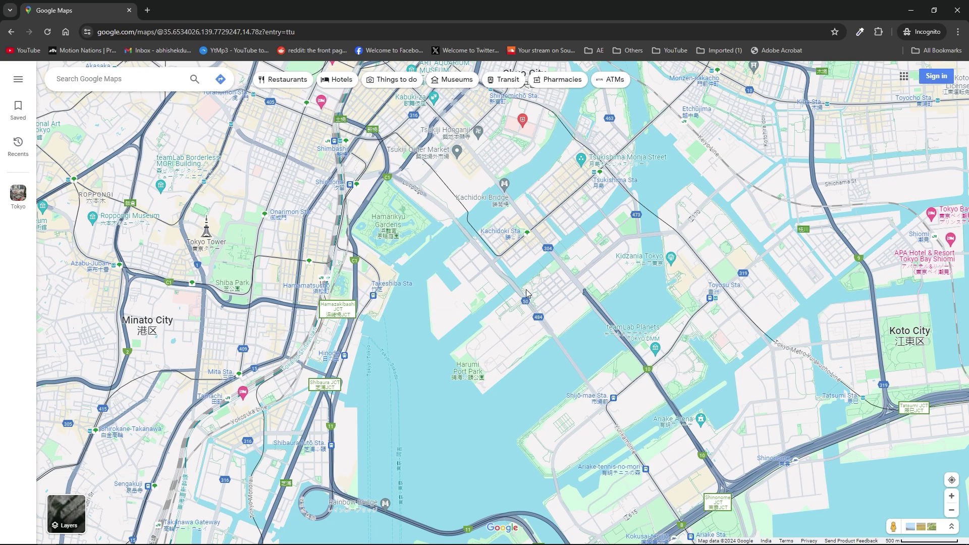
left_click(73, 516)
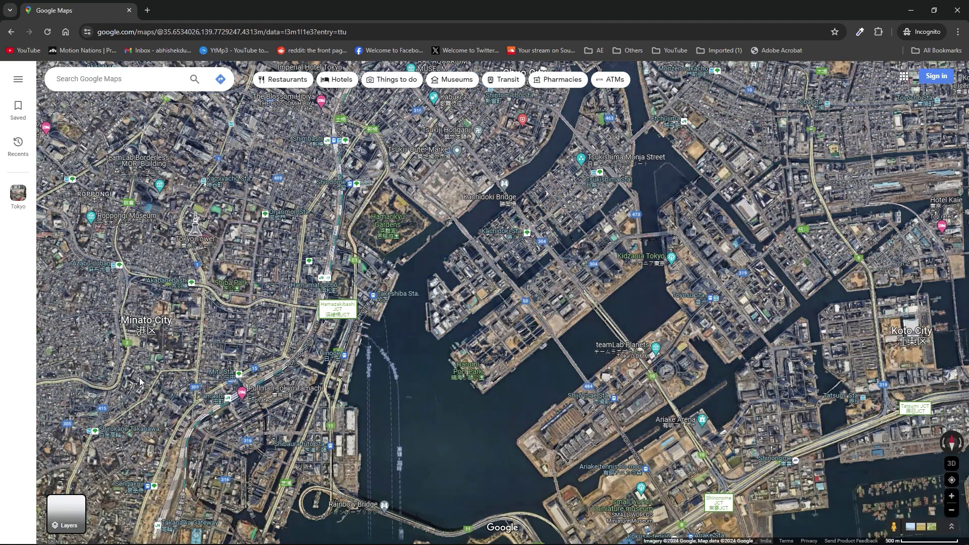
mouse_move(73, 530)
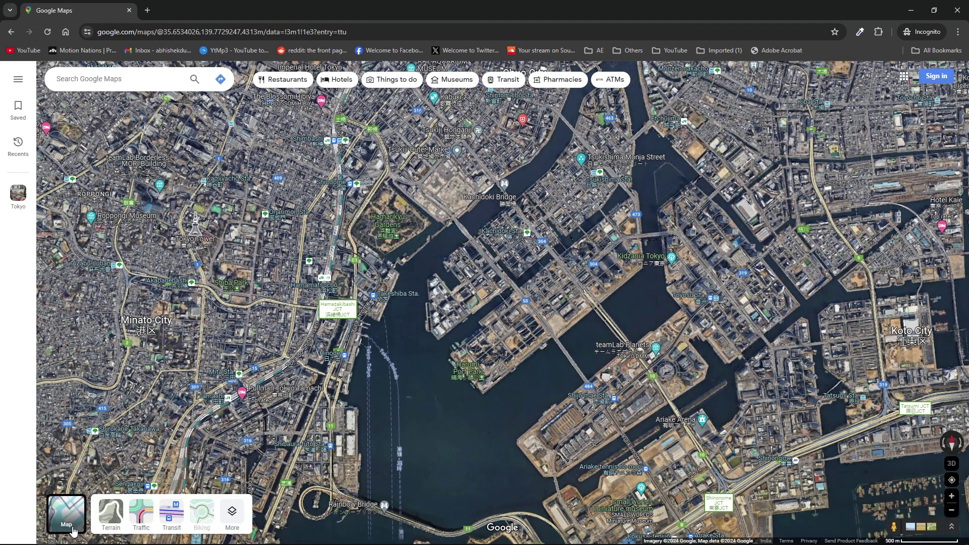
left_click(233, 520)
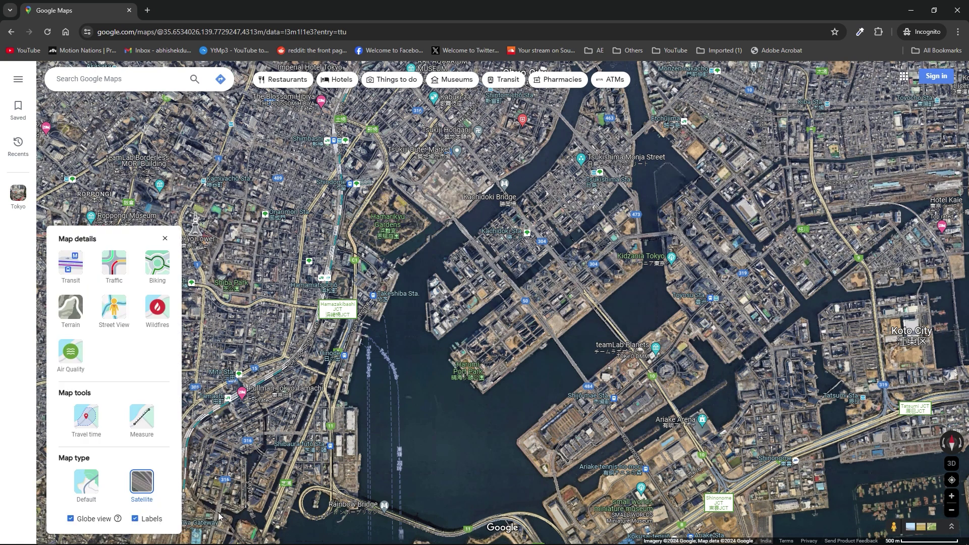
left_click(135, 520)
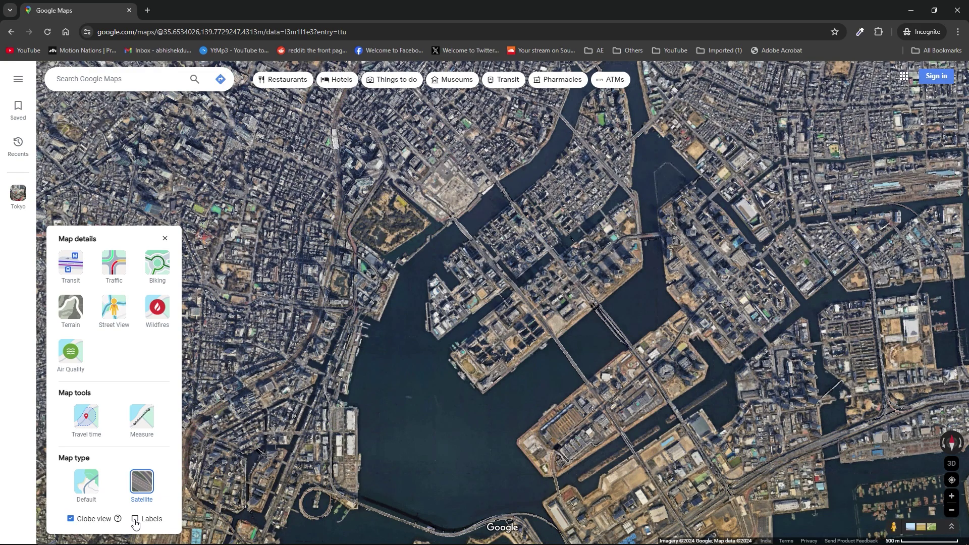
left_click(70, 519)
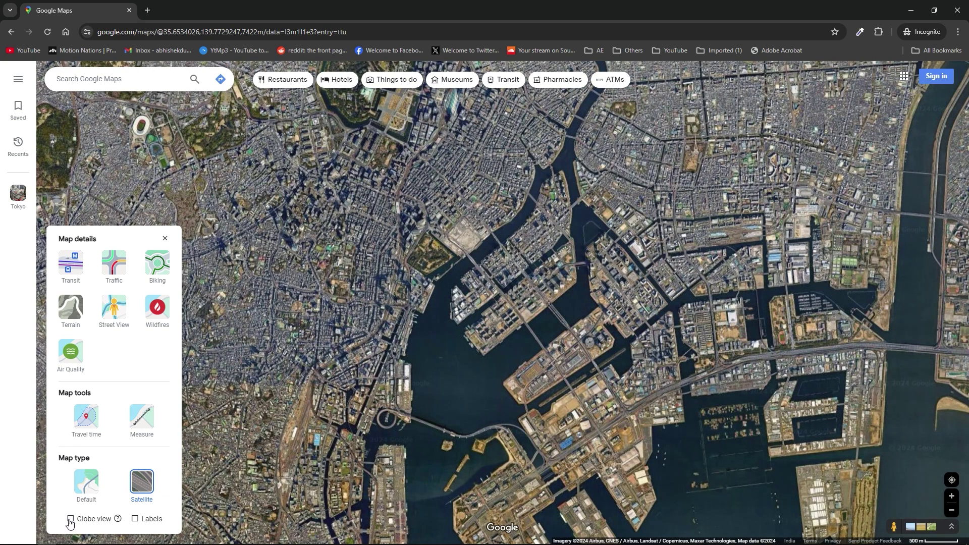
left_click(71, 521)
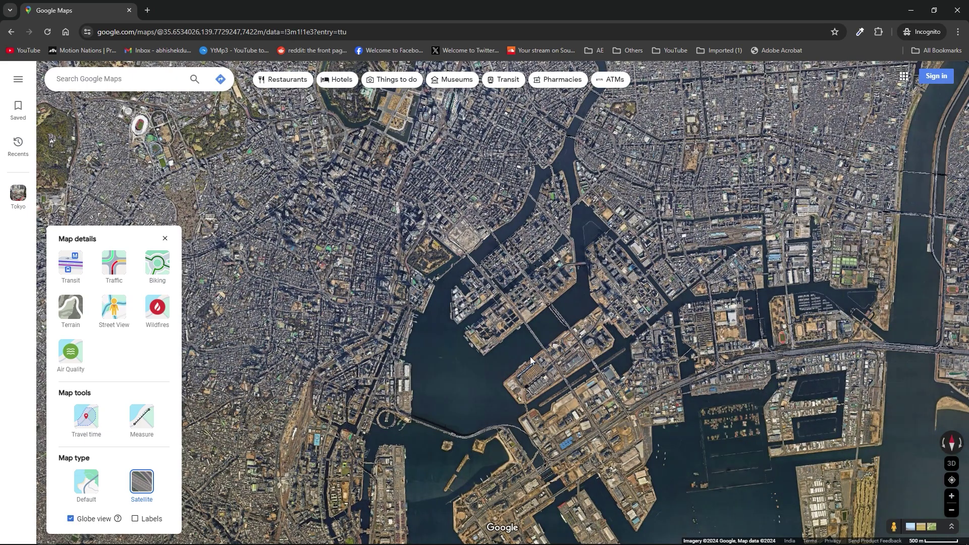
Zoom closer and tilt the 3D satellite view over the Tsukishima and Harumi islands.
scroll(524, 313, "up", 3)
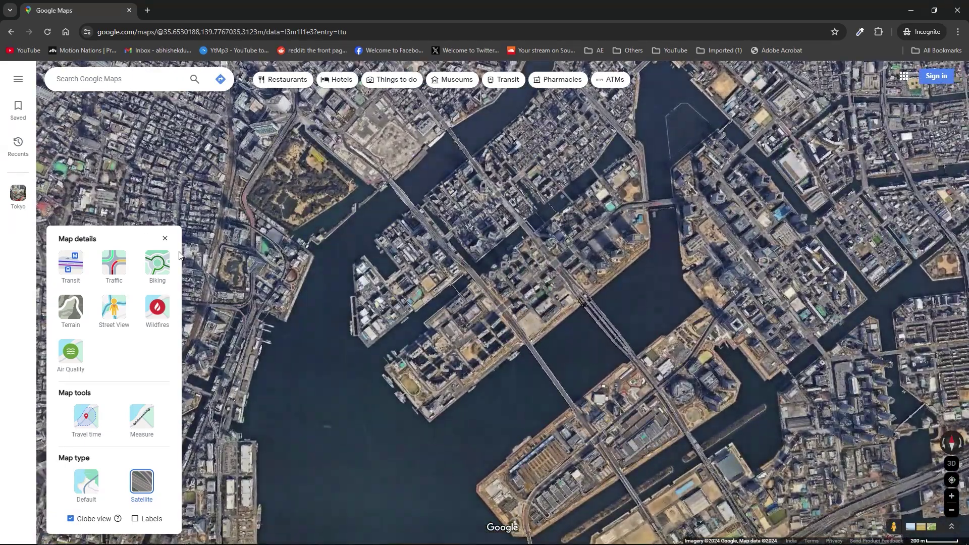
left_click(165, 239)
scroll(538, 289, "up", 2)
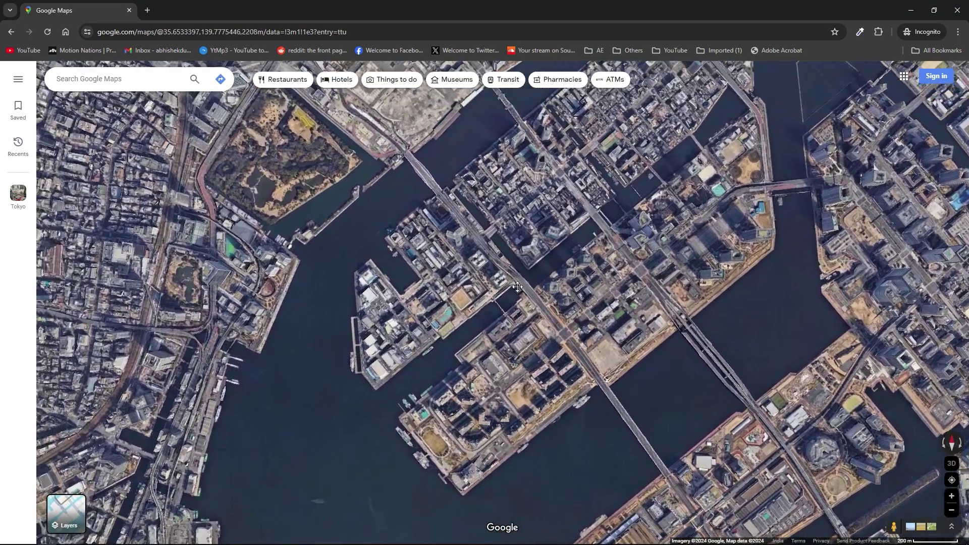
left_click_drag(517, 287, 447, 188)
left_click_drag(499, 253, 842, 373)
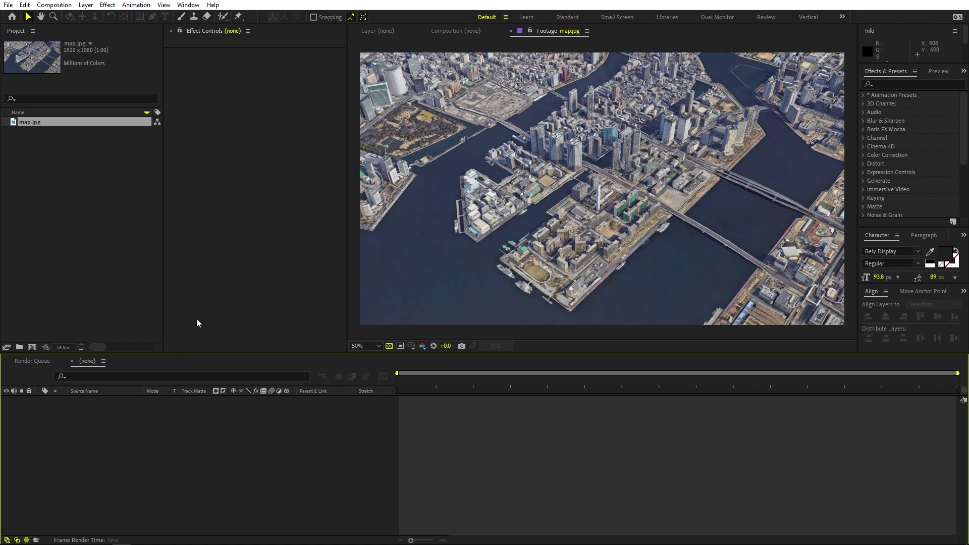
Create a 1920×1080, 30 fps, 40-second composition named Main.
left_click(59, 167)
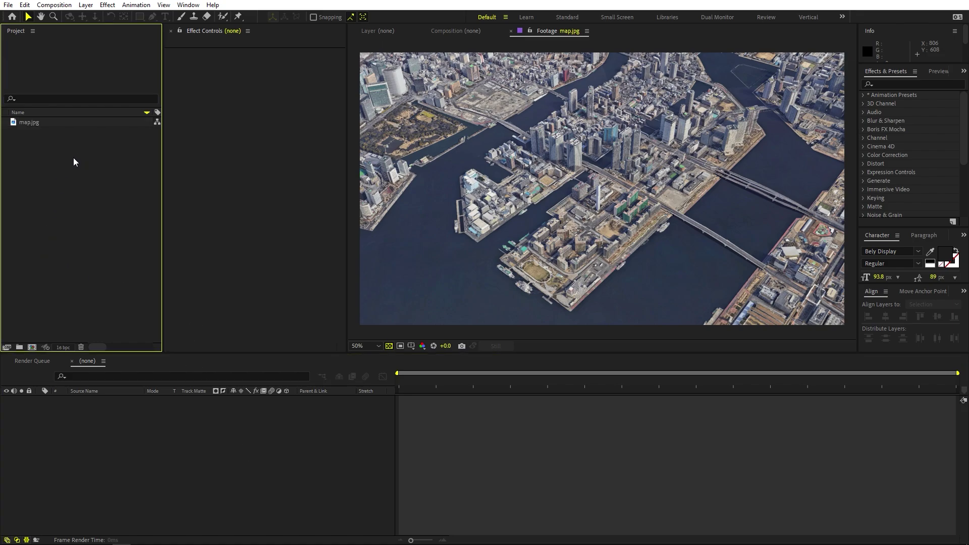
left_click(54, 4)
left_click(59, 16)
type("Main")
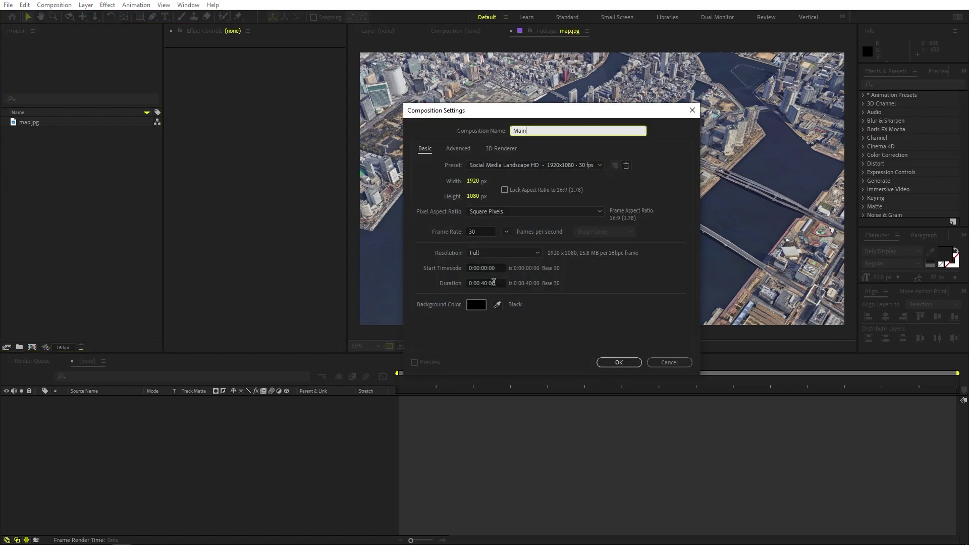
left_click(620, 363)
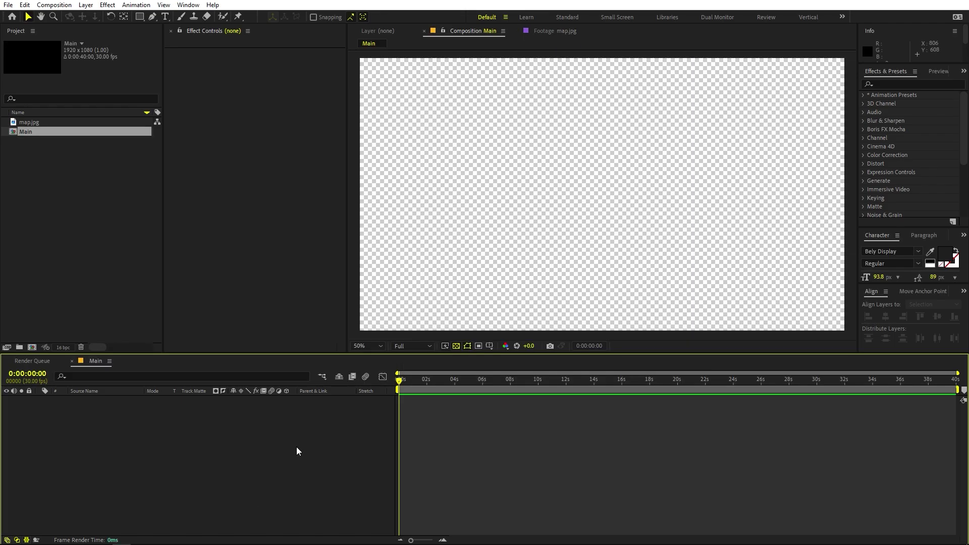
Add a Dark Gray solid and place map.jpg above it in the Main timeline.
right_click(109, 467)
mouse_move(132, 345)
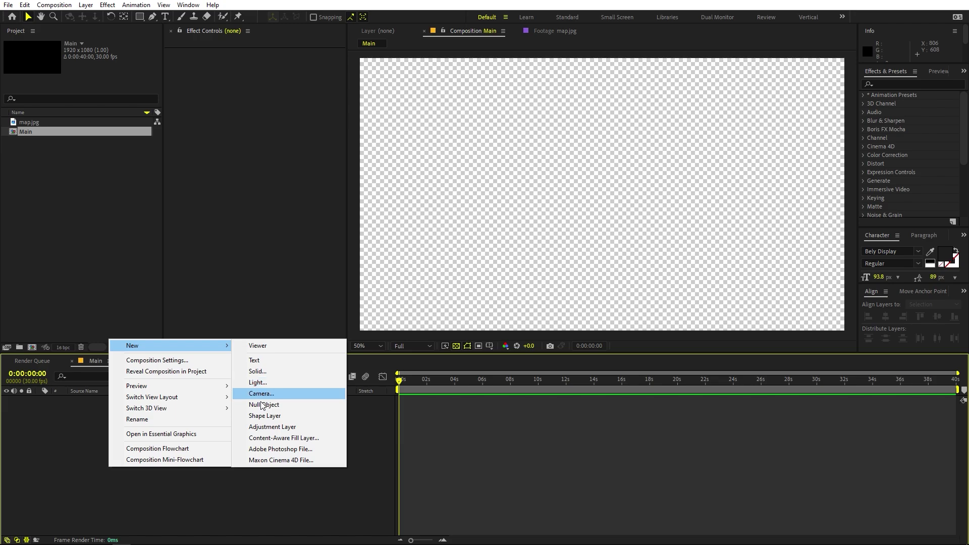
left_click(257, 371)
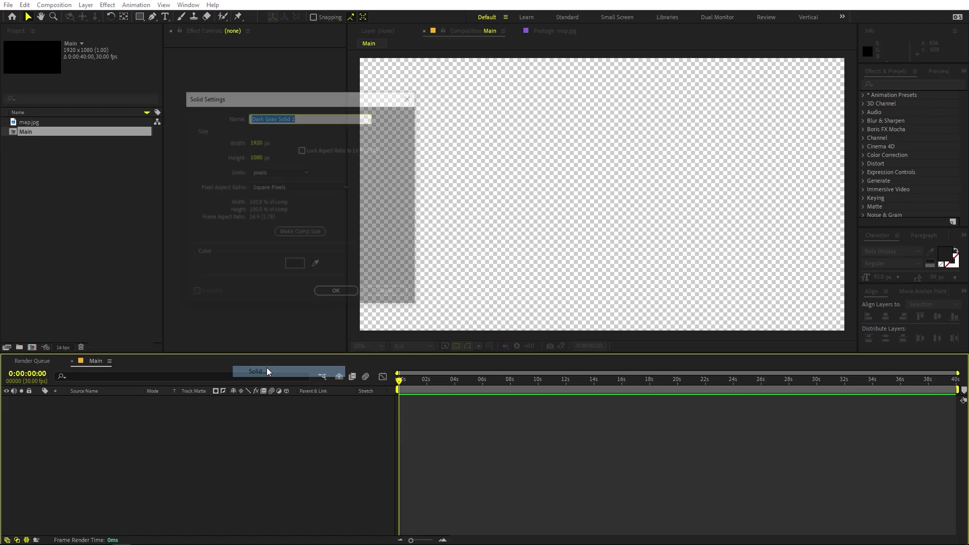
left_click(325, 292)
left_click(75, 285)
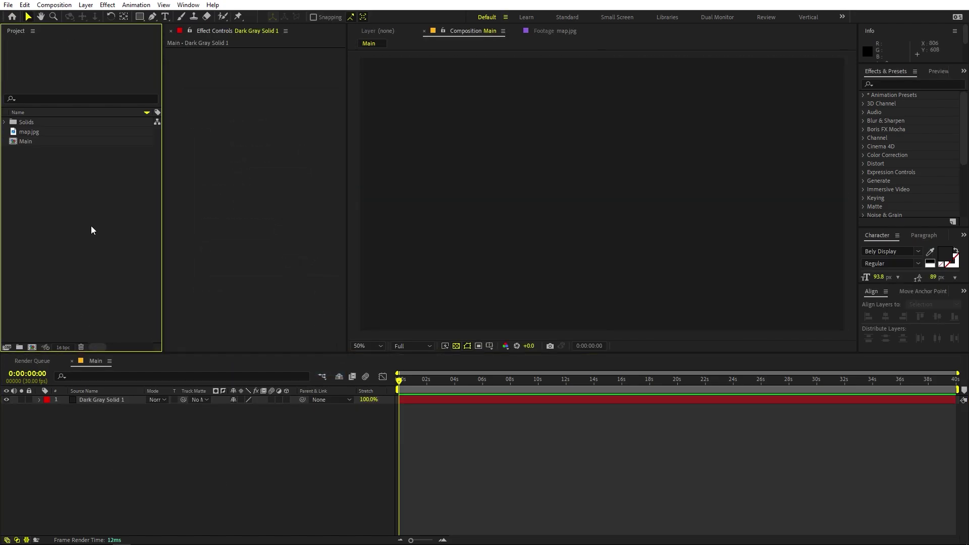
left_click(28, 133)
left_click_drag(32, 134, 95, 401)
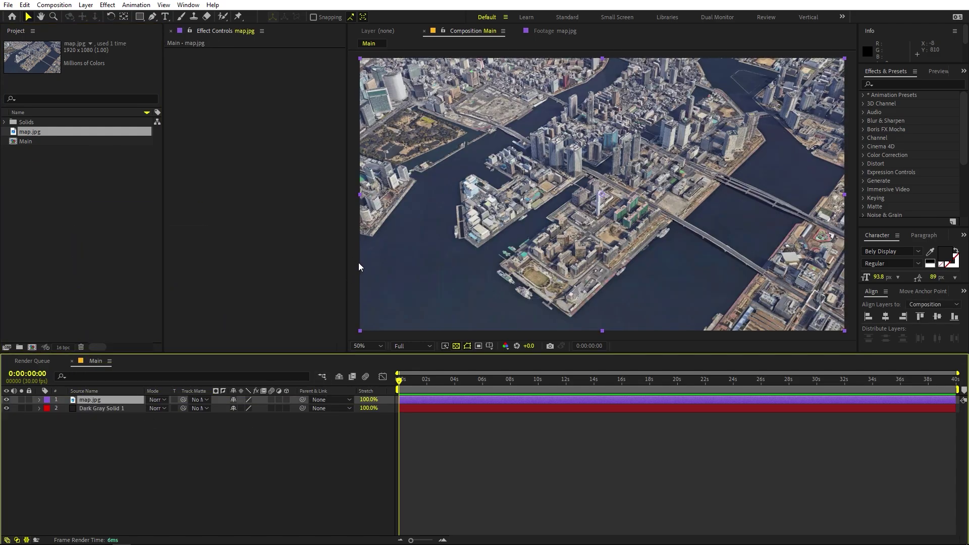
Draw a Pen-tool mask around the island edges on the map layer at 200% zoom.
left_click(153, 16)
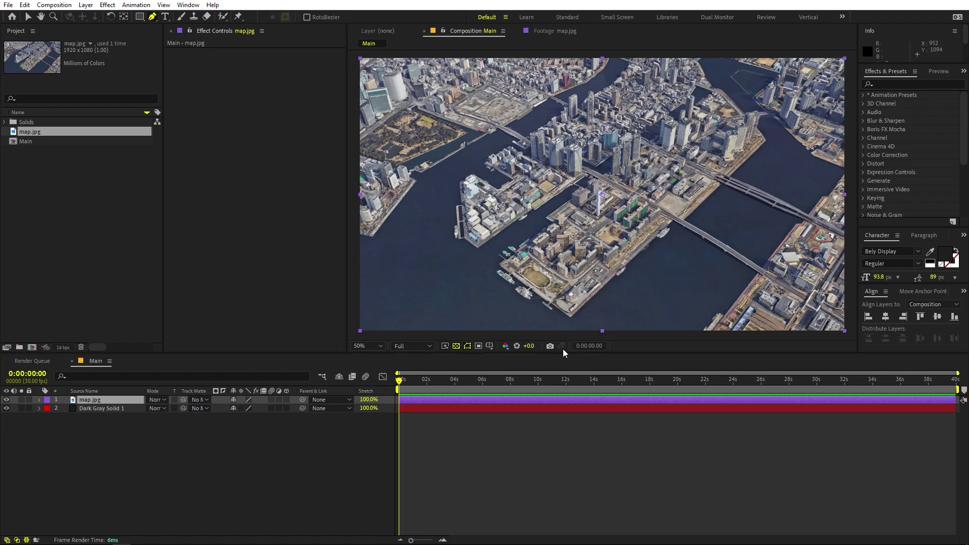
key("period")
key("period")
left_click_drag(437, 210, 833, 116)
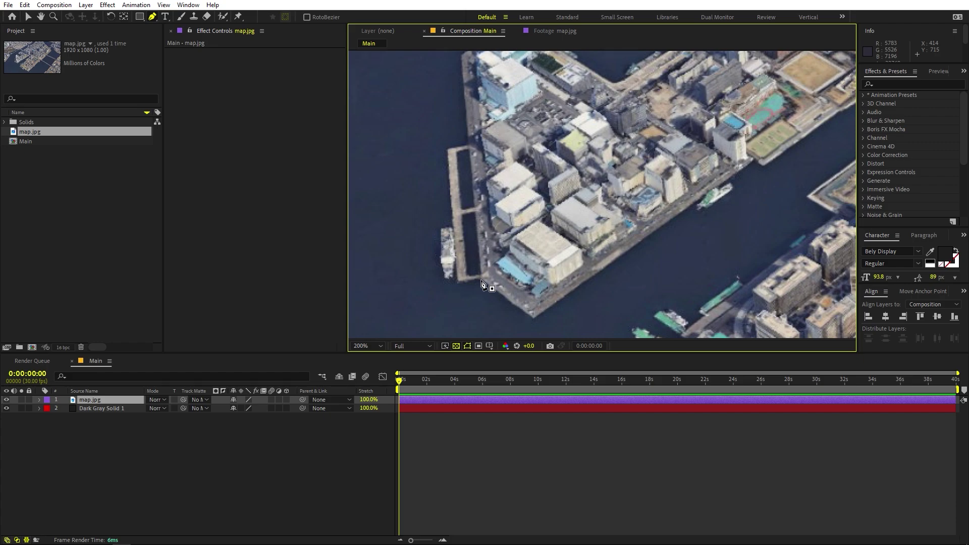
scroll(498, 182, "up", 5)
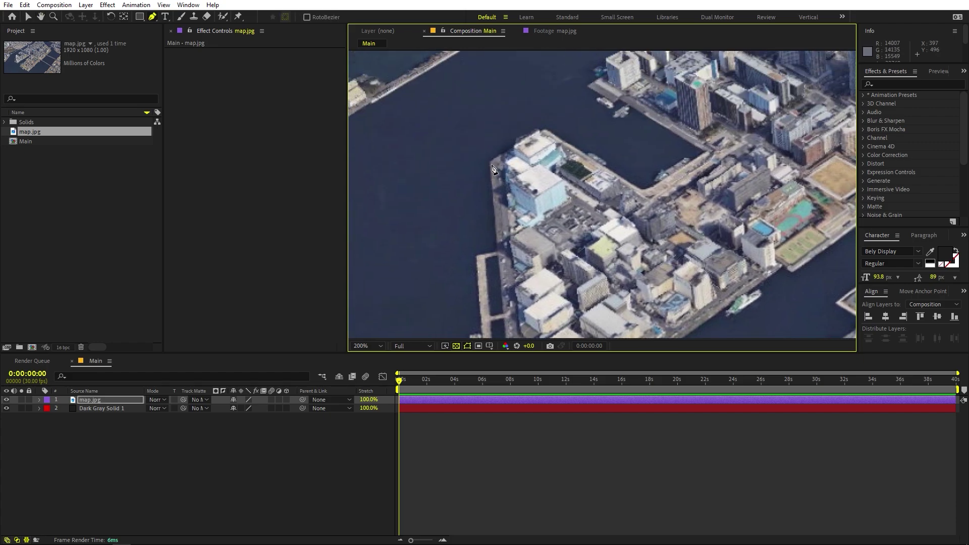
left_click(490, 162)
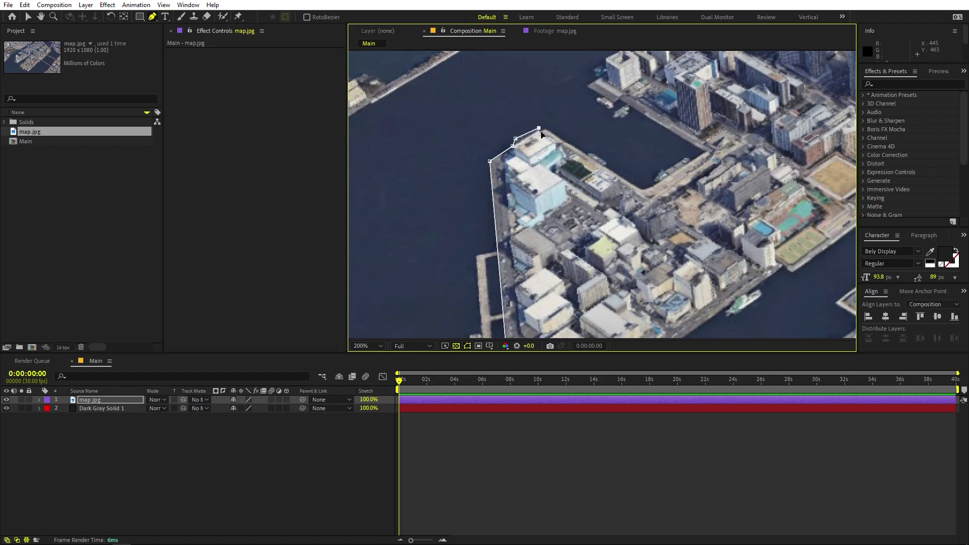
scroll(540, 132, "up", 2)
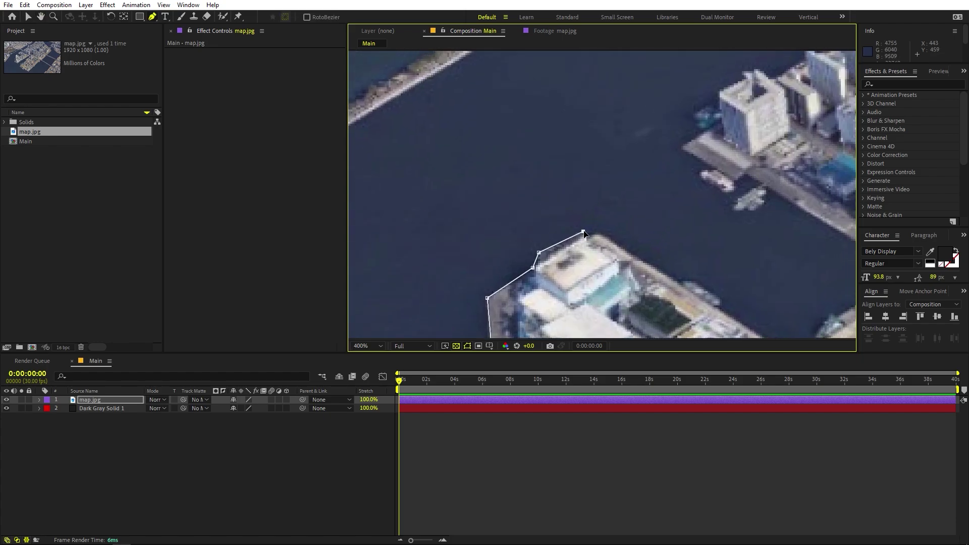
scroll(631, 237, "down", 5)
scroll(630, 237, "right", 5)
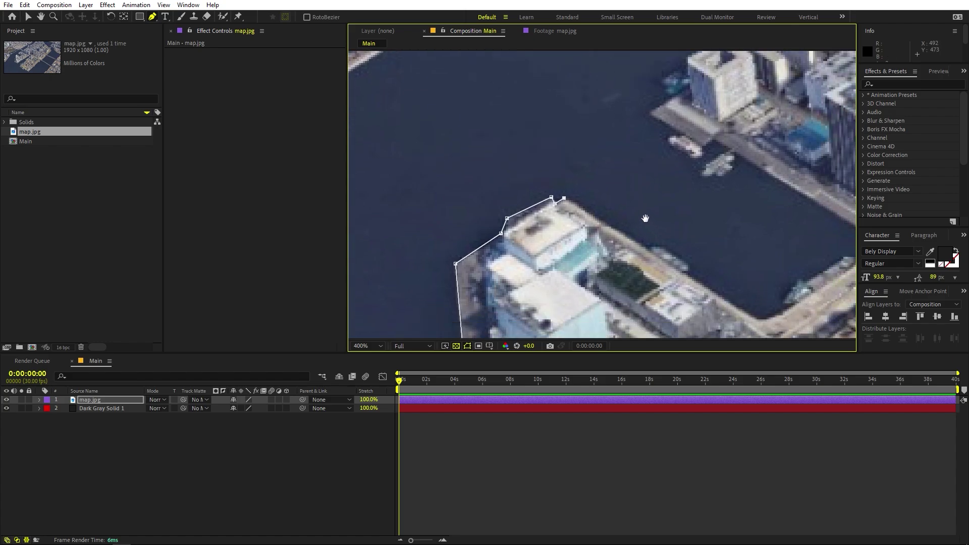
left_click(619, 172)
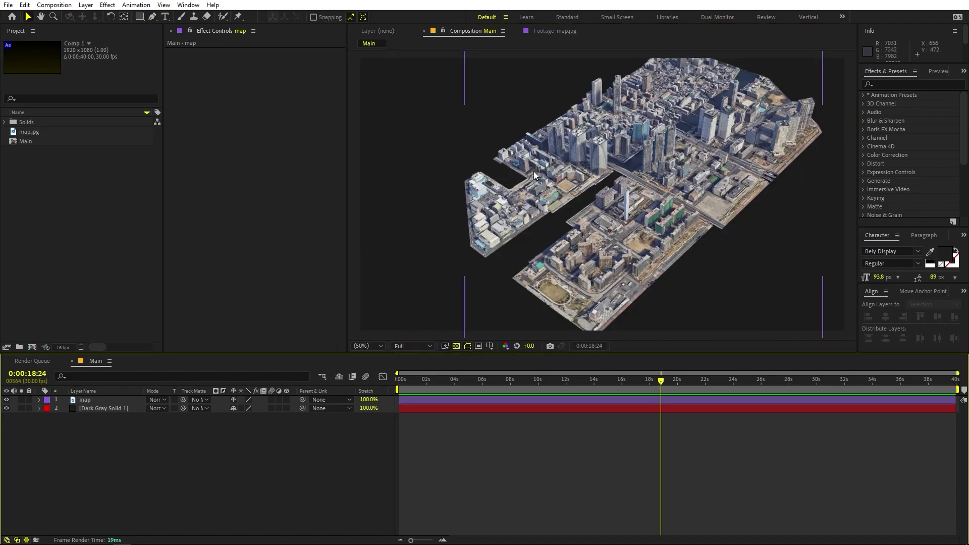
Check the masked map layer and search Effects & Presets for Curves.
left_click(92, 400)
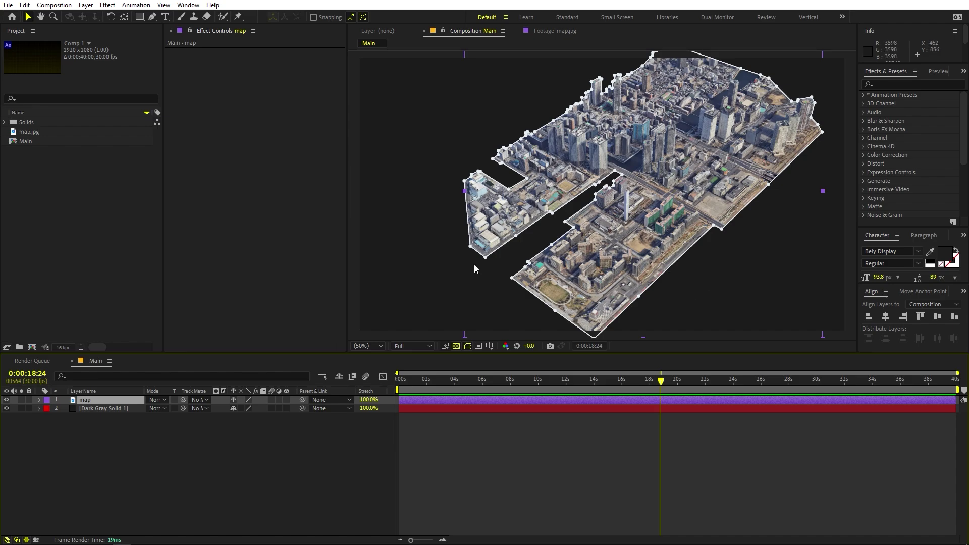
left_click(91, 446)
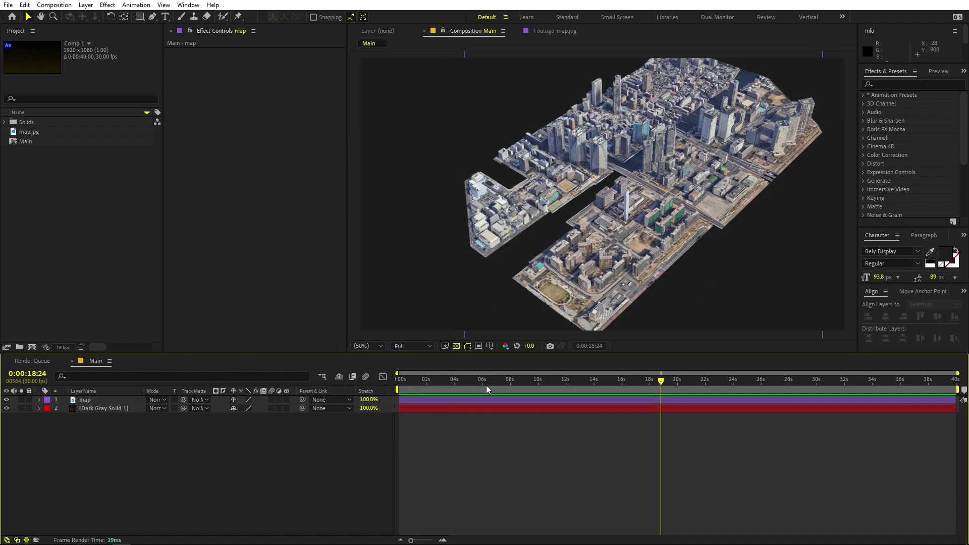
scroll(600, 197, "up", 2)
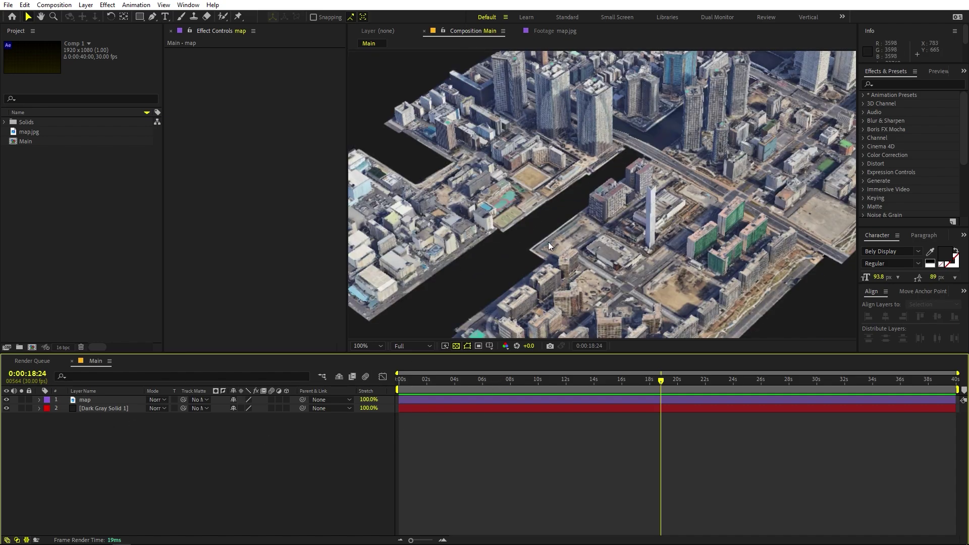
left_click_drag(548, 151, 615, 156)
left_click(142, 399)
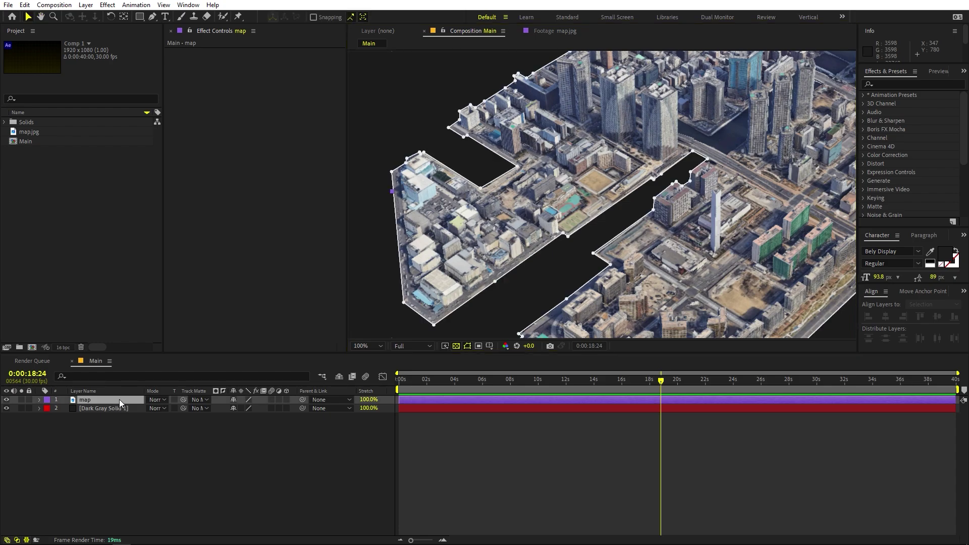
left_click(908, 84)
type("cuer")
key("BackSpace")
type("r")
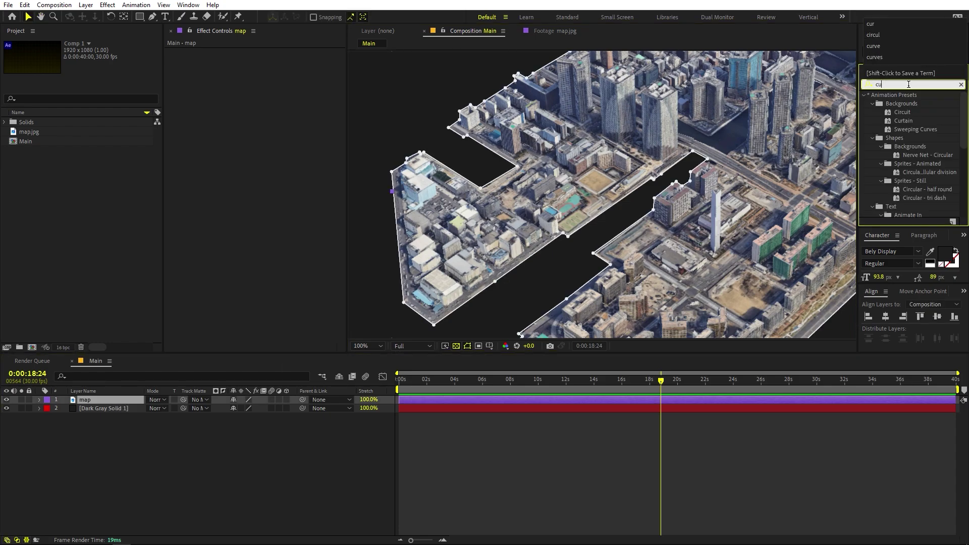
type("ves")
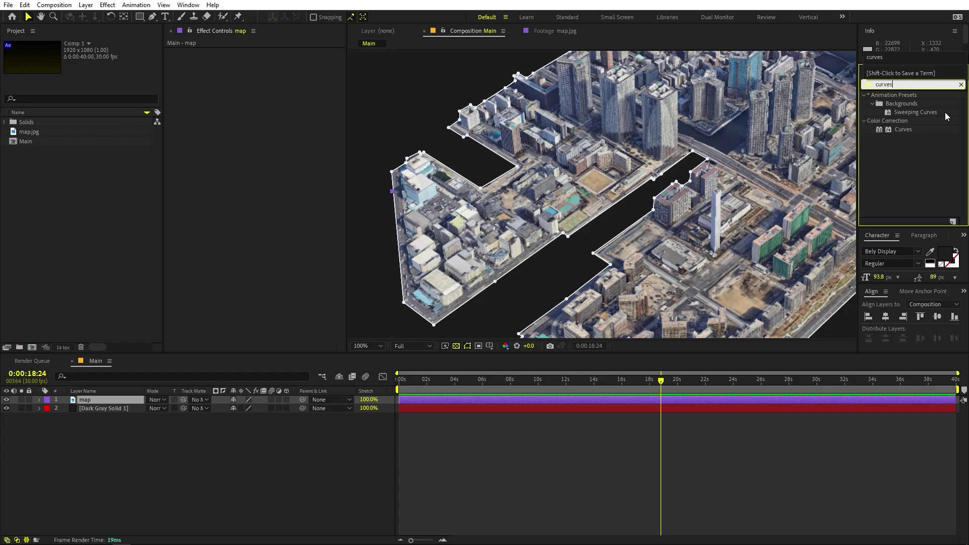
Apply Curves to the map layer with a gentle S-curve, then zoom the view out to 25%.
left_click_drag(903, 129, 275, 158)
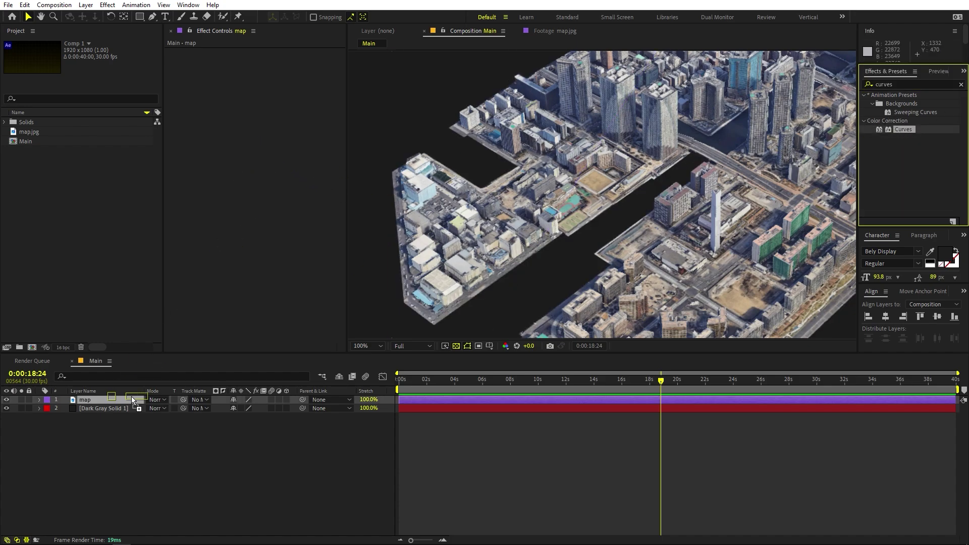
left_click_drag(276, 126, 268, 126)
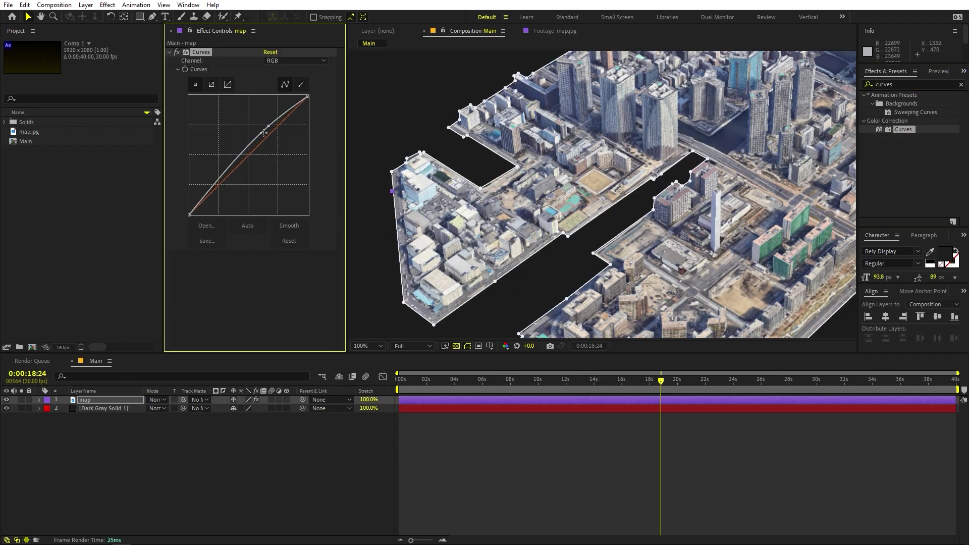
left_click_drag(223, 181, 222, 182)
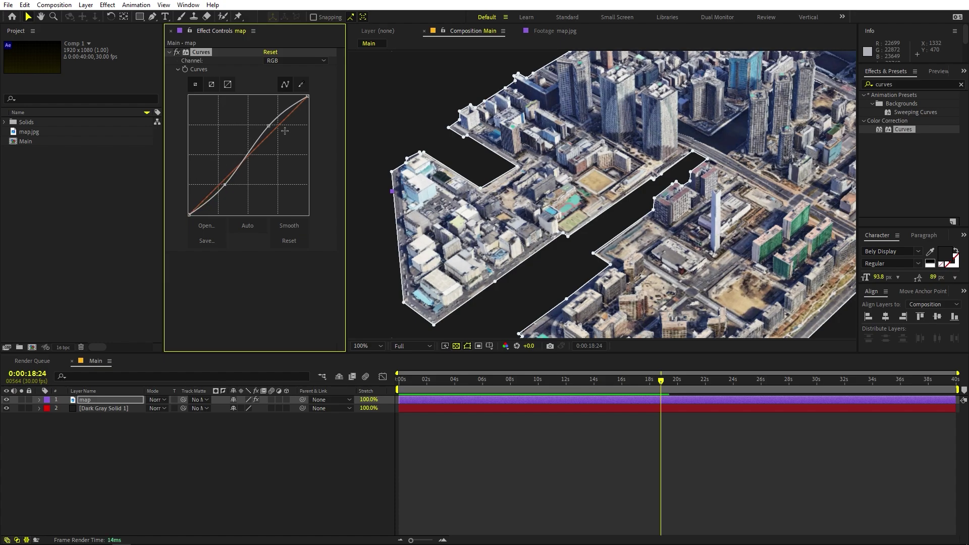
left_click_drag(268, 126, 270, 129)
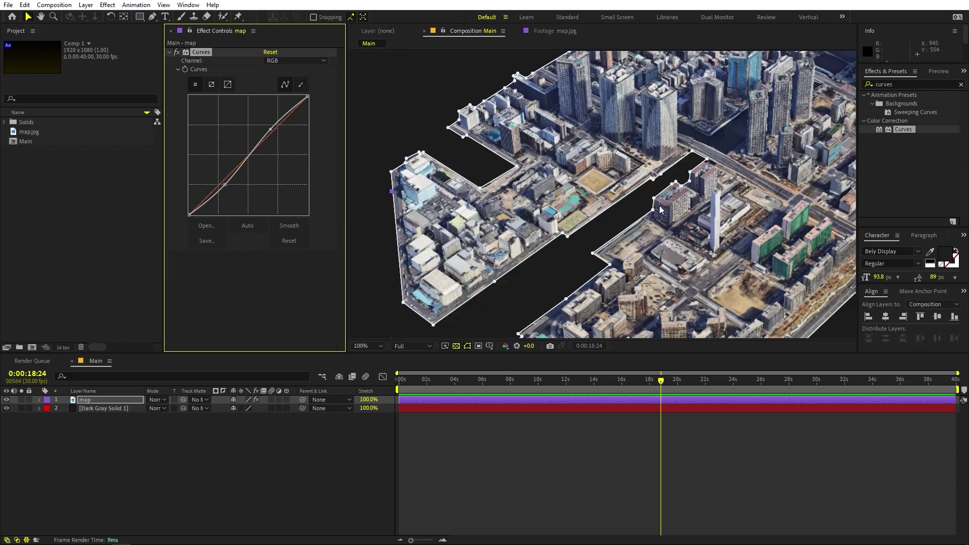
left_click(169, 52)
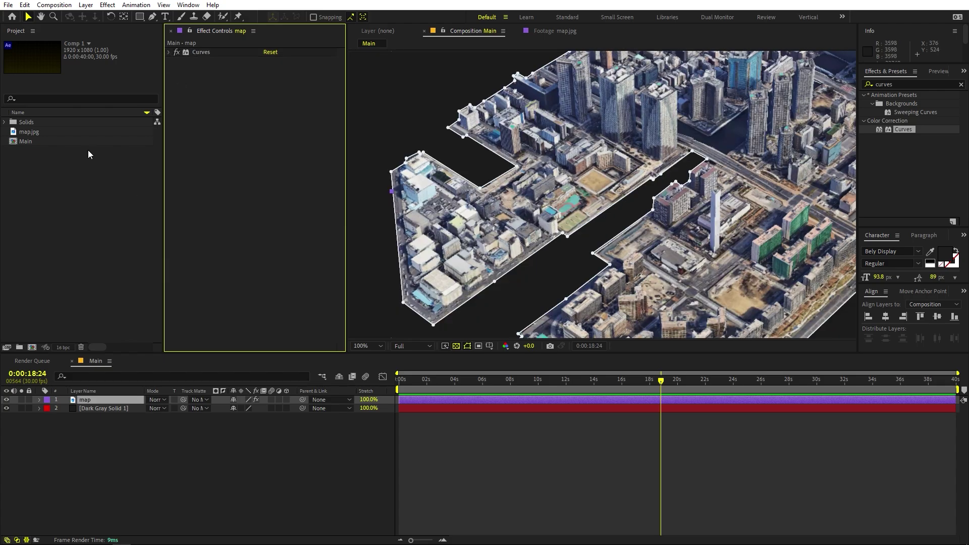
key("comma")
key("comma")
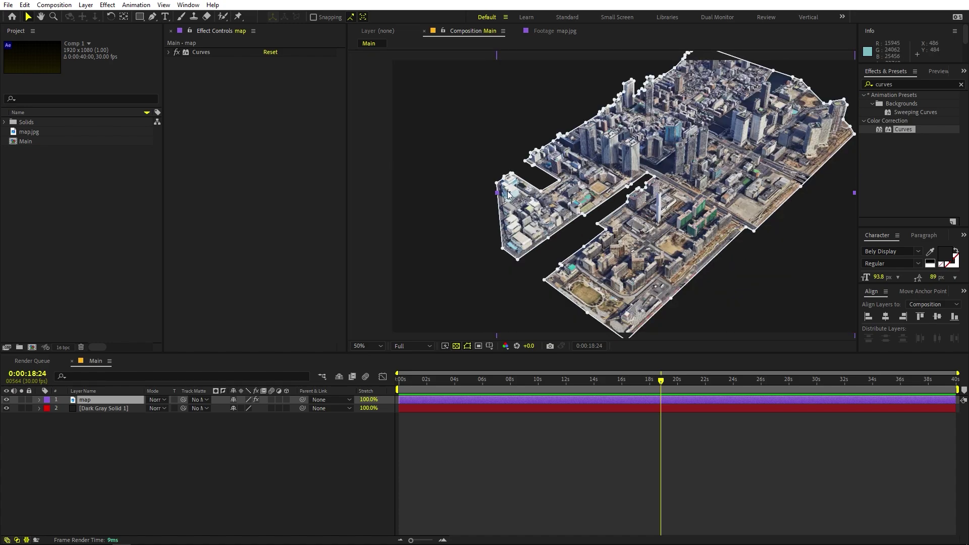
left_click(101, 401)
key("comma")
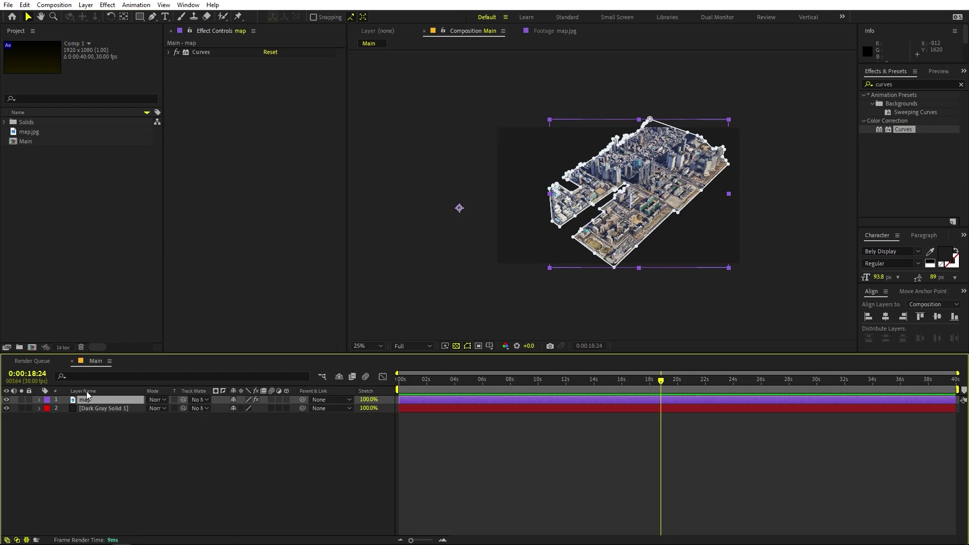
Keyframe the map's Position with the start off-frame top-right and a second key near 4 seconds.
key("p")
left_click(65, 408)
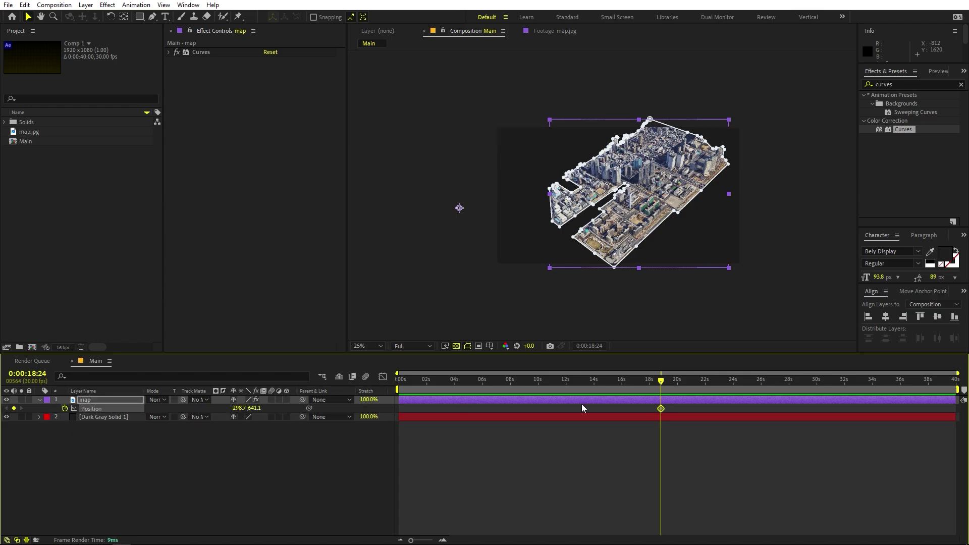
left_click_drag(661, 408, 536, 409)
left_click_drag(447, 407, 457, 407)
left_click(653, 188)
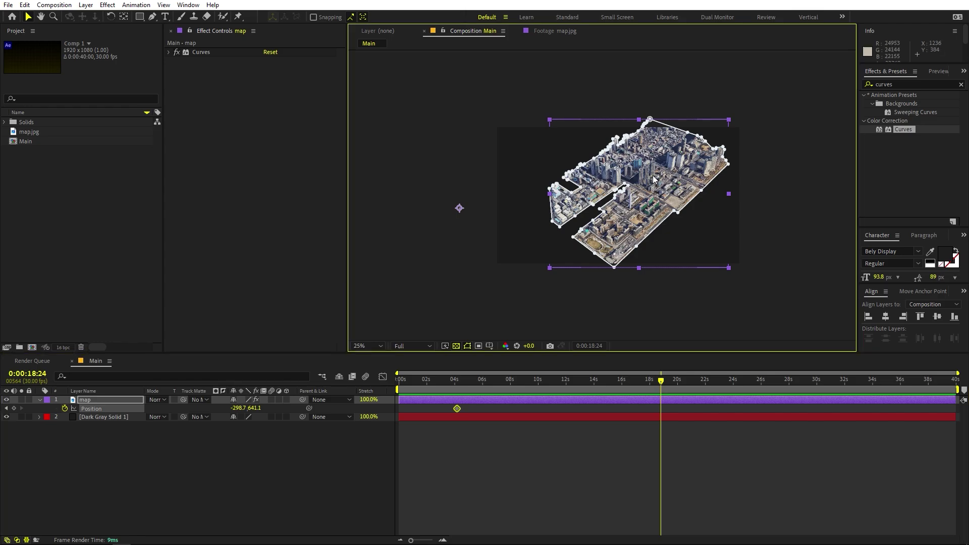
left_click_drag(652, 177, 827, 73)
left_click(659, 409)
key("Delete")
Nudge the map's resting position at about 4 s and Easy Ease both Position keyframes.
left_click(403, 408)
key("Home")
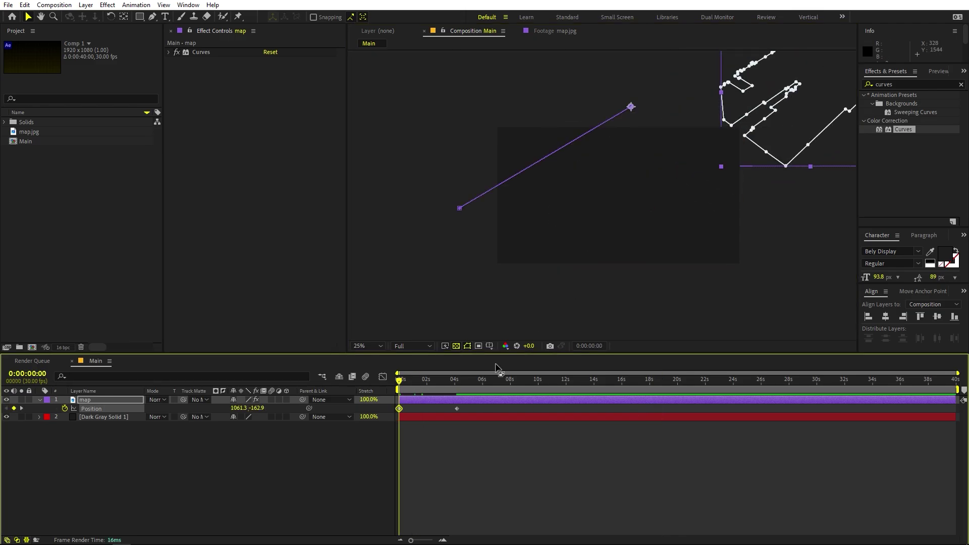
left_click_drag(409, 386, 458, 389)
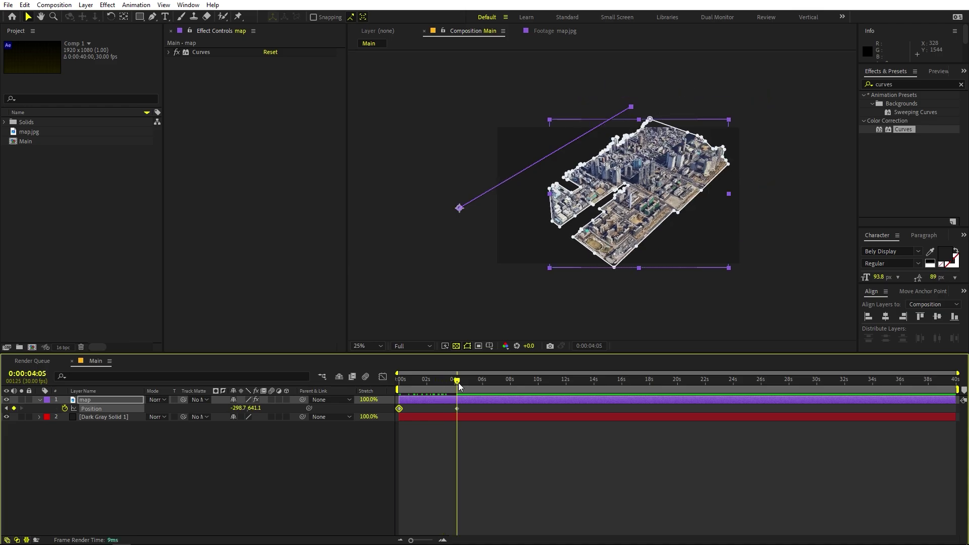
key("period")
left_click_drag(699, 169, 758, 142)
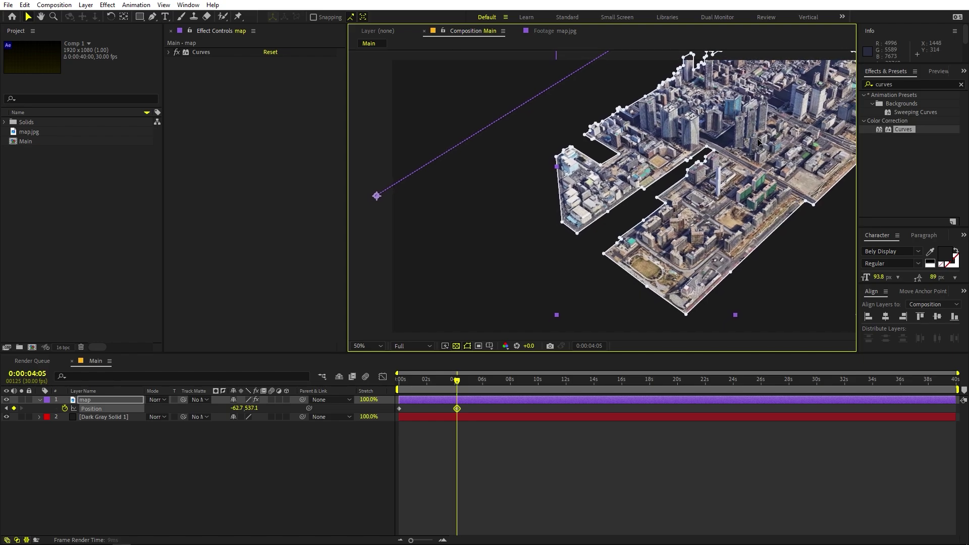
key("space")
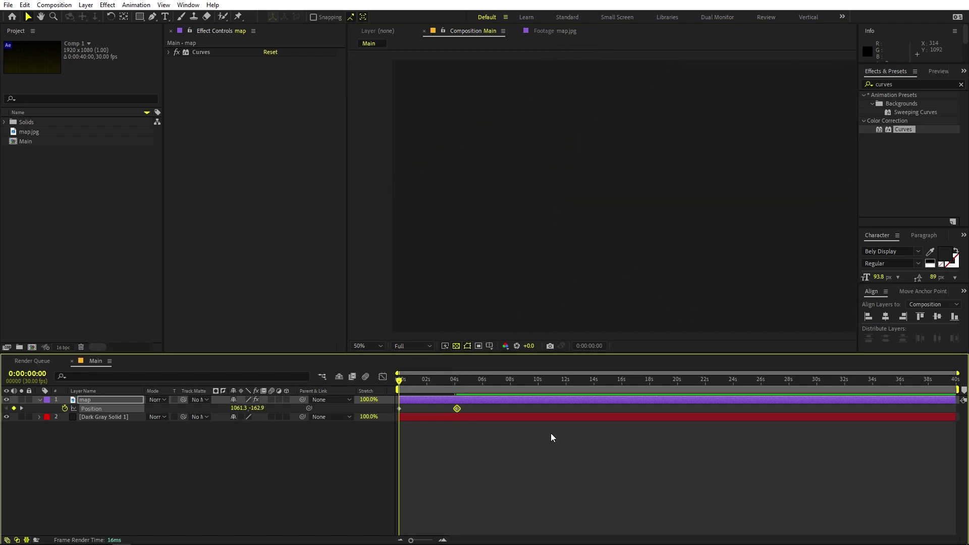
left_click_drag(473, 410, 356, 406)
key("F9")
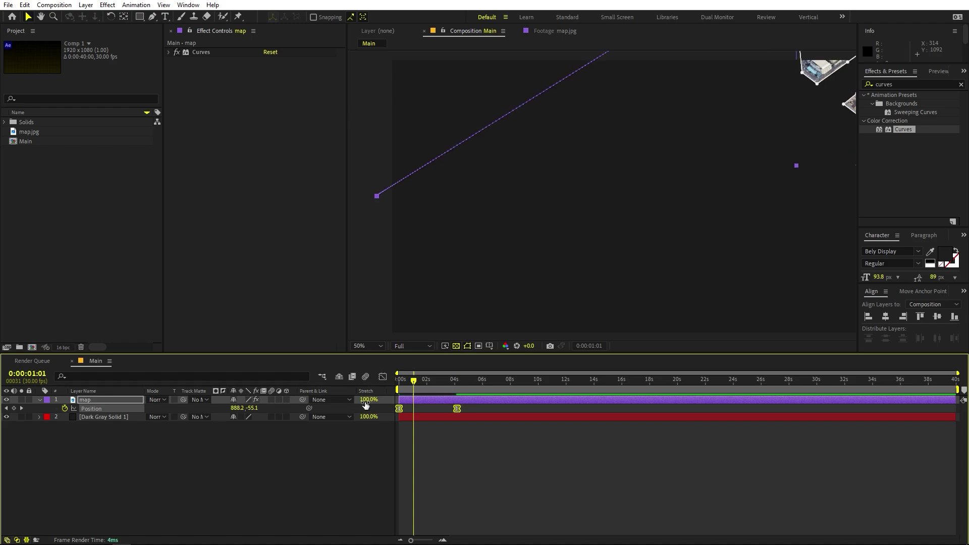
In the speed graph, adjust both Position keyframes' influence for a fast start and slow stop.
left_click(382, 377)
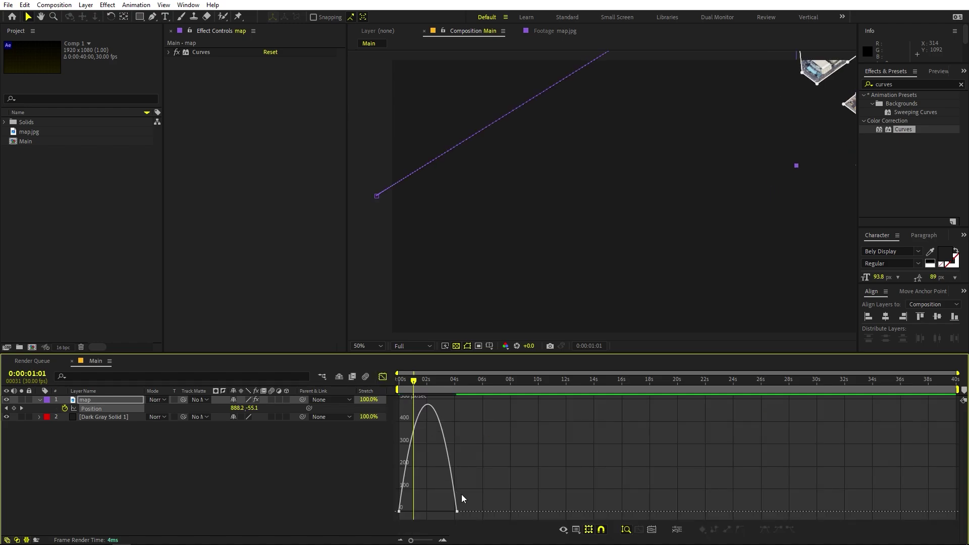
left_click(576, 529)
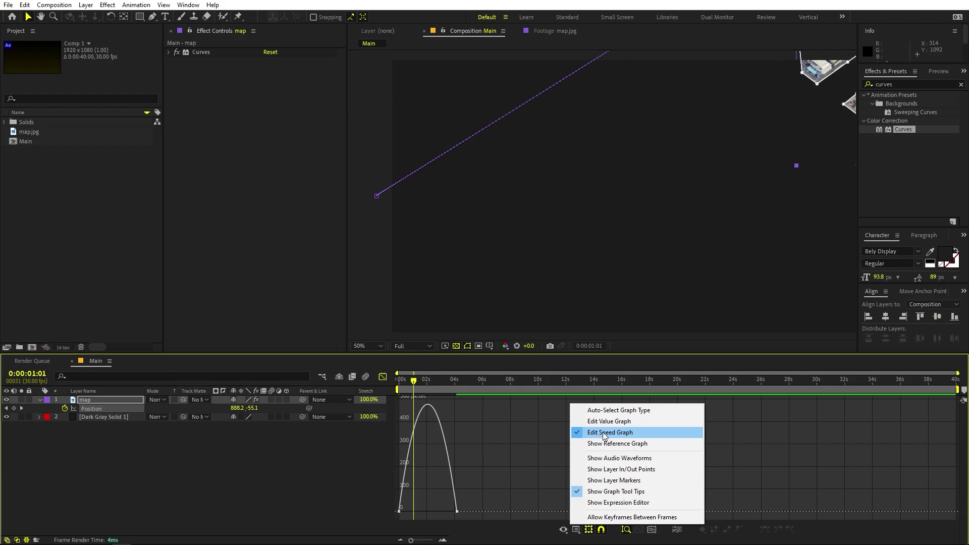
left_click_drag(534, 495, 405, 513)
key("space")
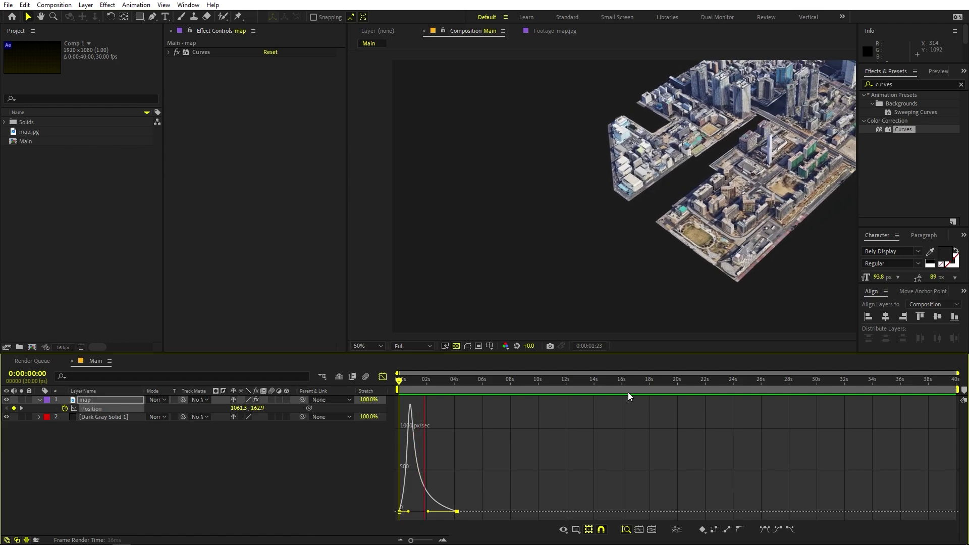
key("space")
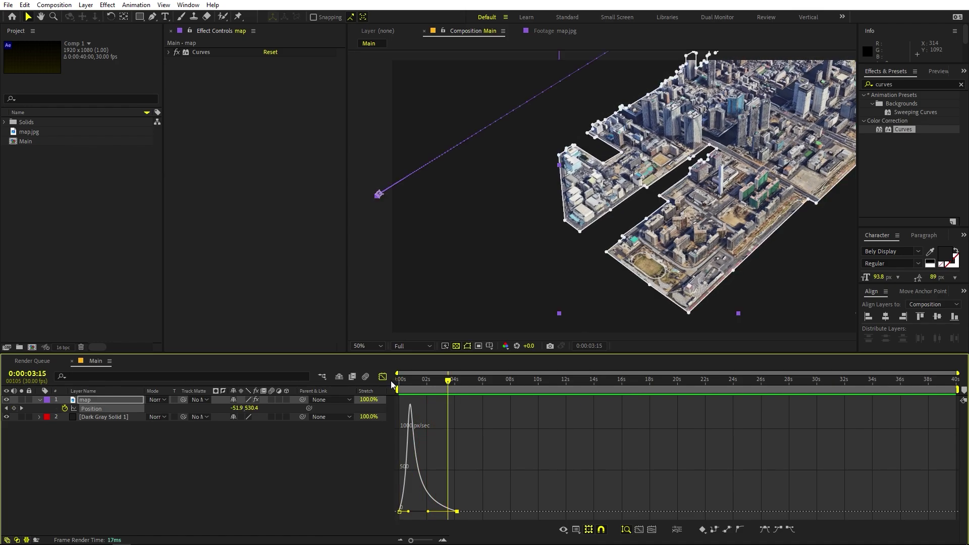
key("shift+F3")
left_click(489, 426)
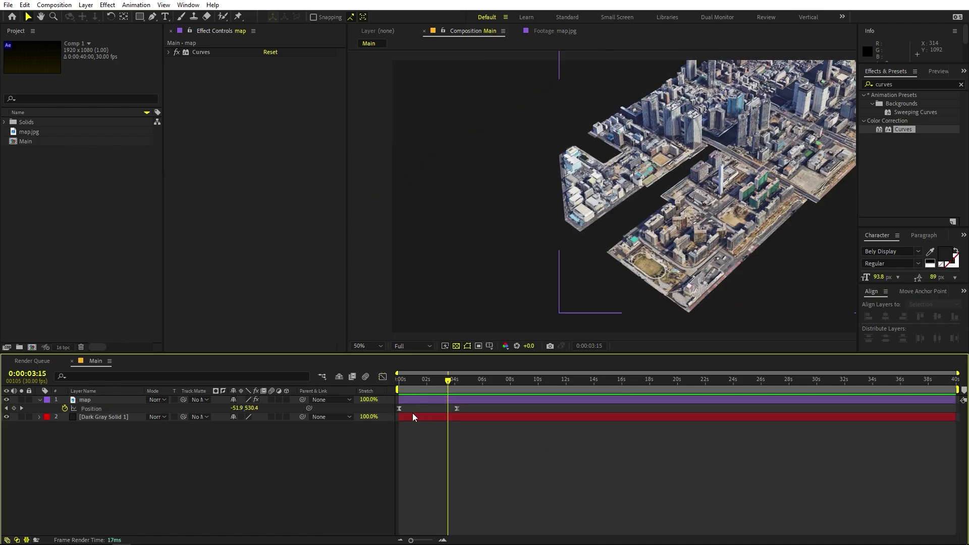
left_click(39, 400)
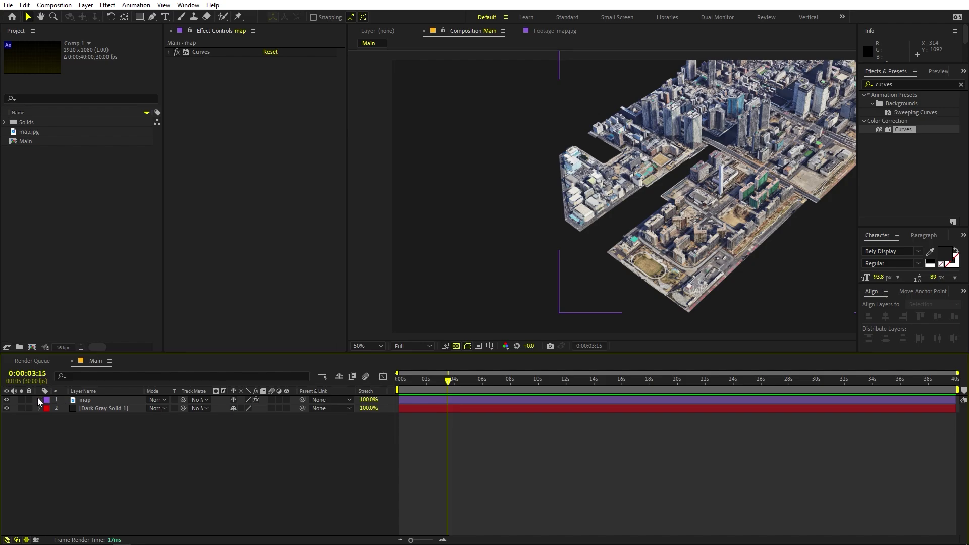
Duplicate the map layer and rename the copy 'stroke'.
left_click(87, 401)
key("ctrl+d")
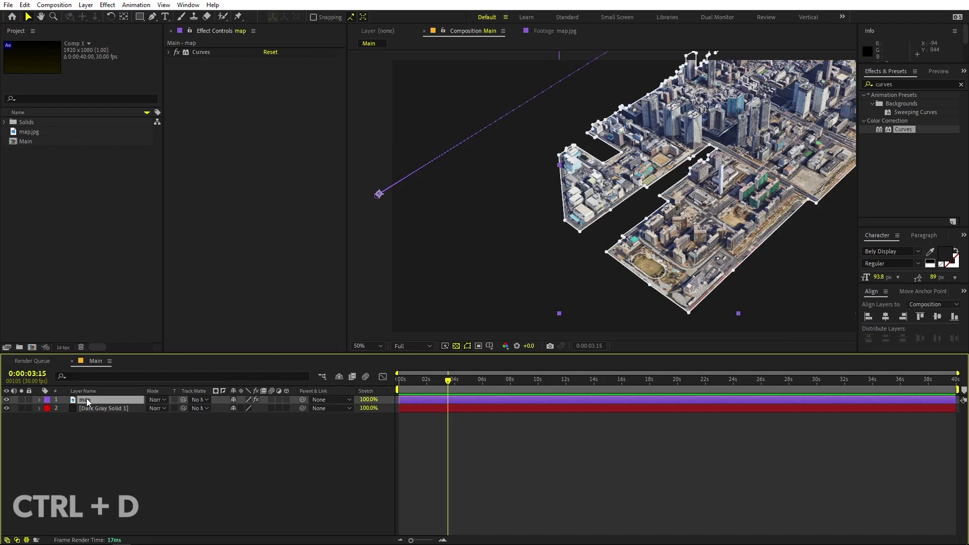
key("Return")
type("stroke")
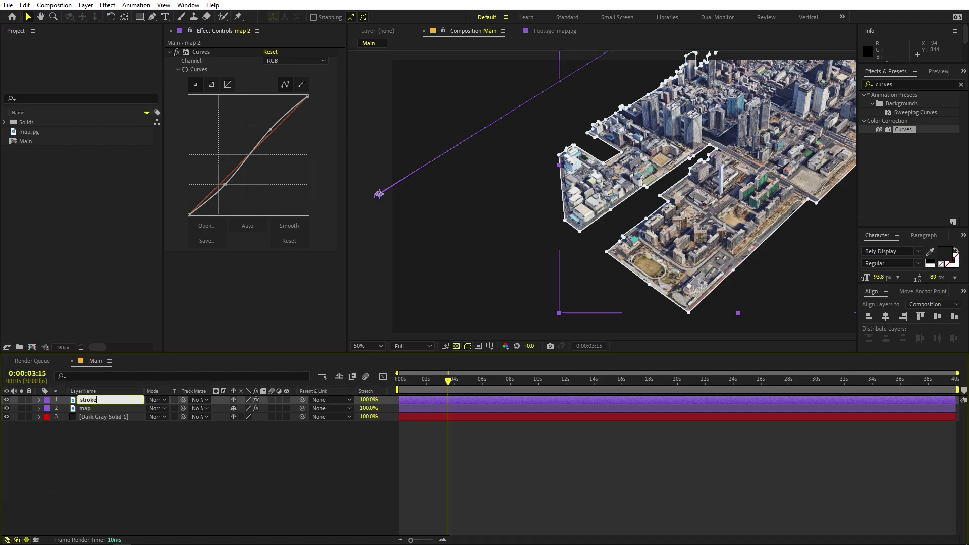
key("Return")
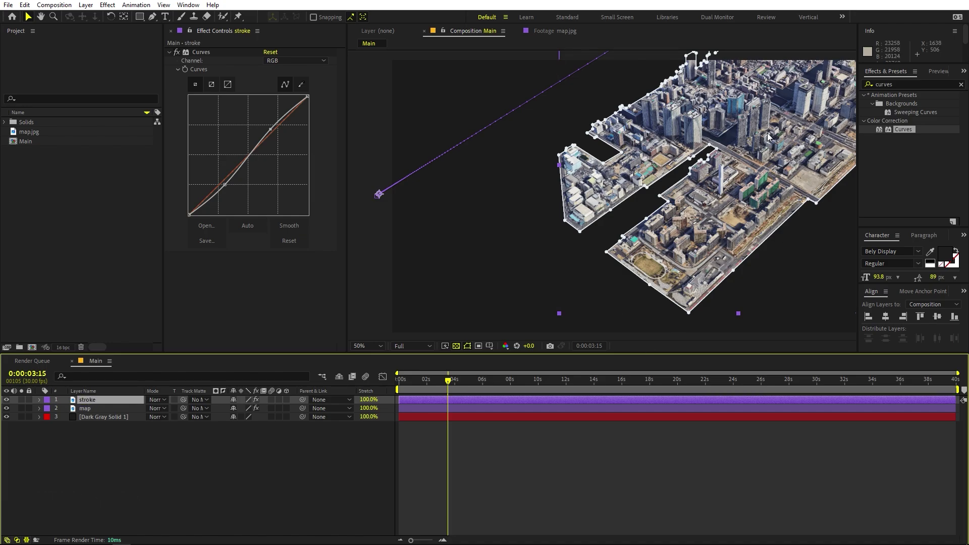
left_click(169, 52)
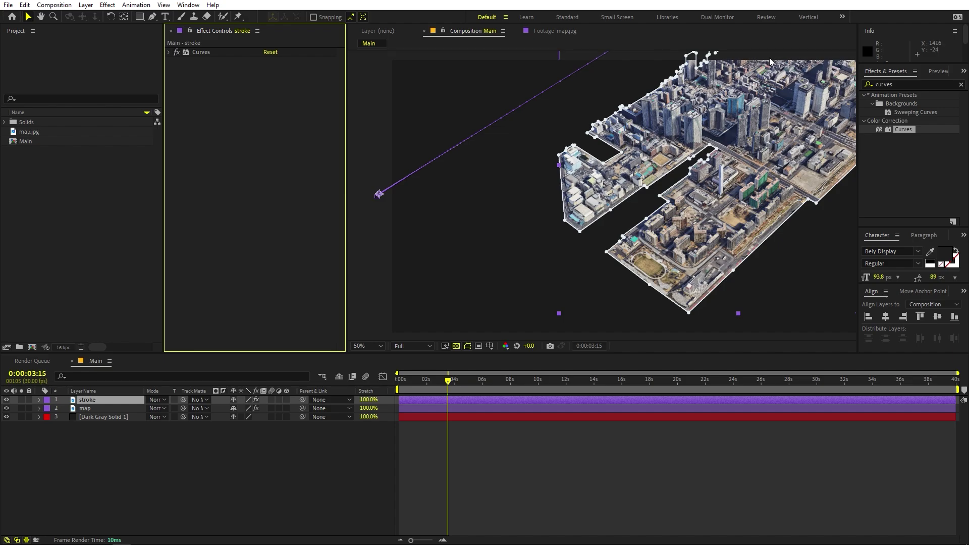
Replace the copy's Curves with a Stroke effect following Mask 1.
left_click(905, 87)
key("ctrl+a")
type("stroke")
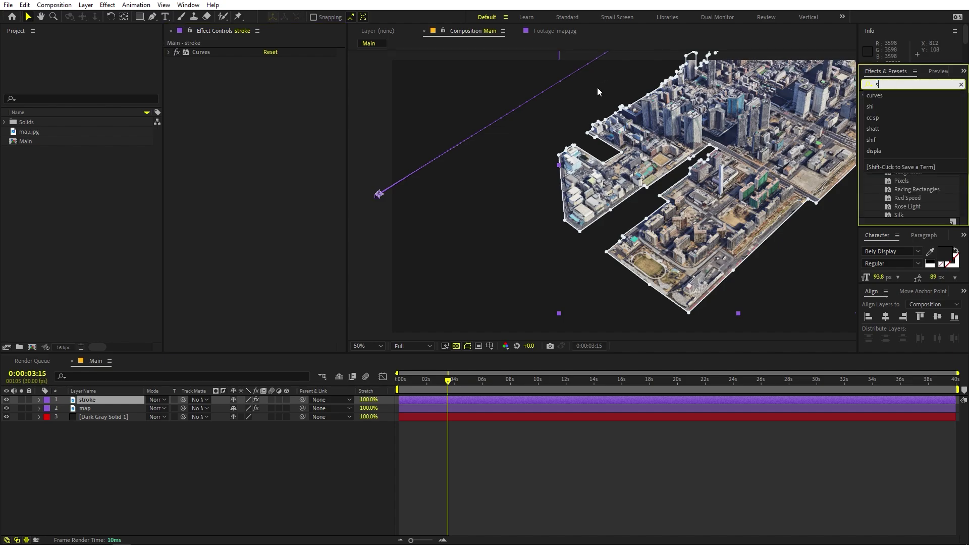
mouse_move(889, 207)
left_mouse_down()
mouse_move(181, 230)
mouse_move(180, 159)
mouse_move(216, 161)
left_mouse_up()
left_click(192, 53)
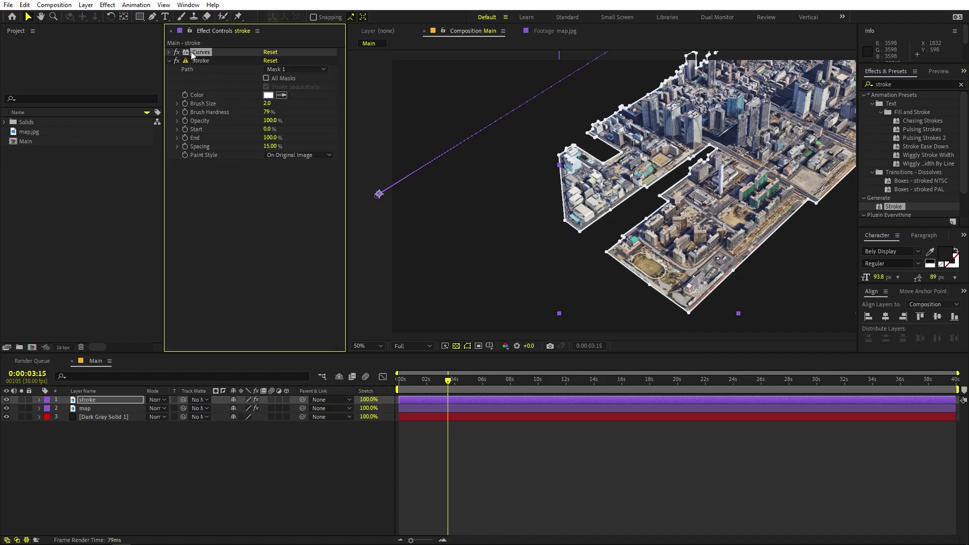
key("Delete")
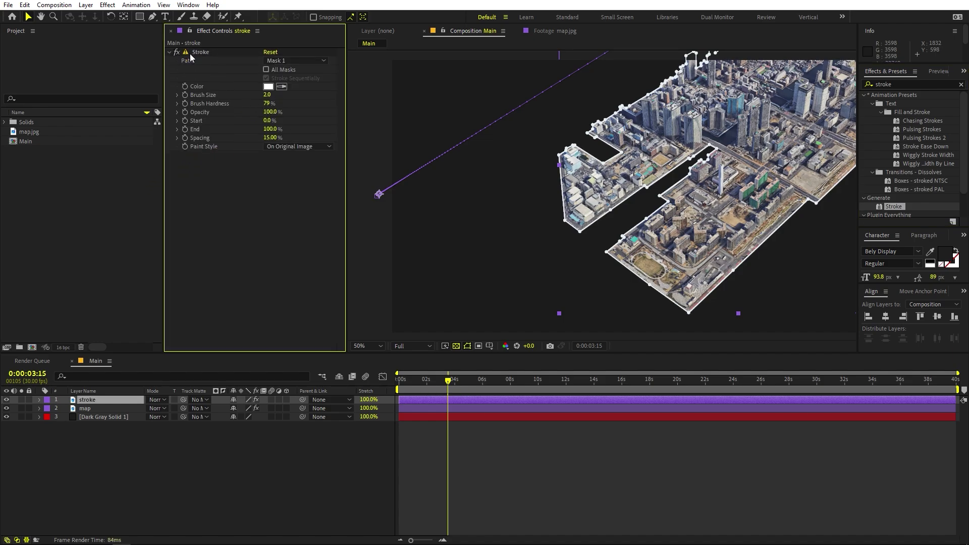
left_click(286, 61)
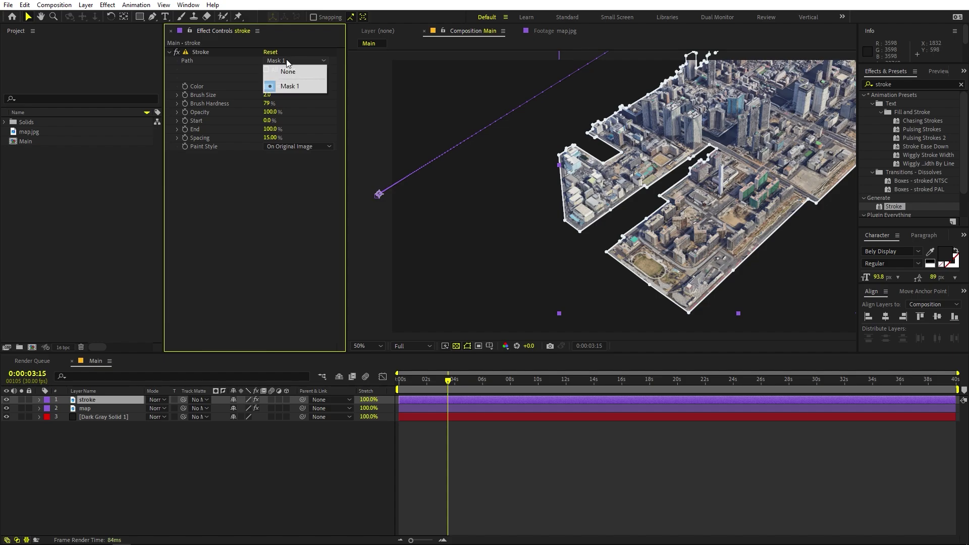
left_click(289, 86)
Set the Stroke brush size to 2.0 and hardness to 100%.
left_click_drag(268, 95, 383, 119)
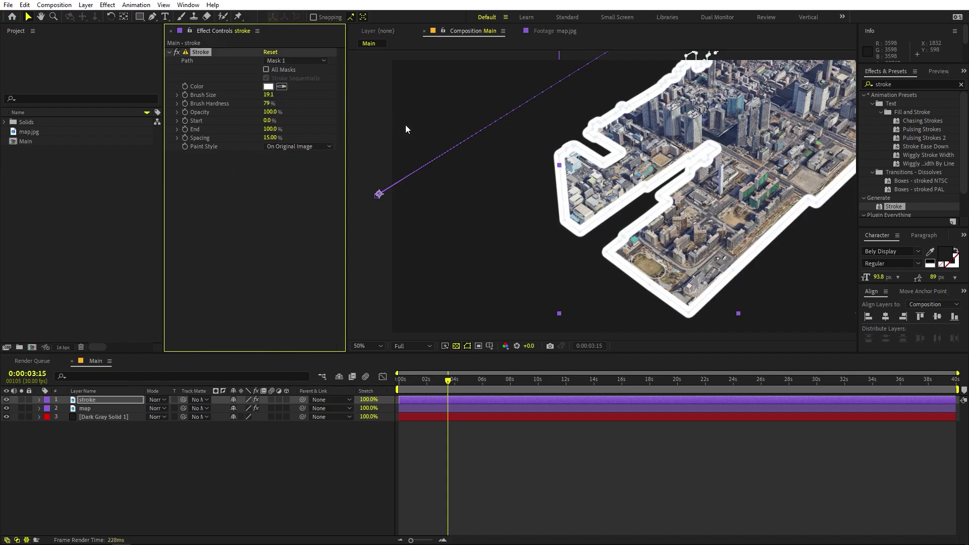
key("ctrl+z")
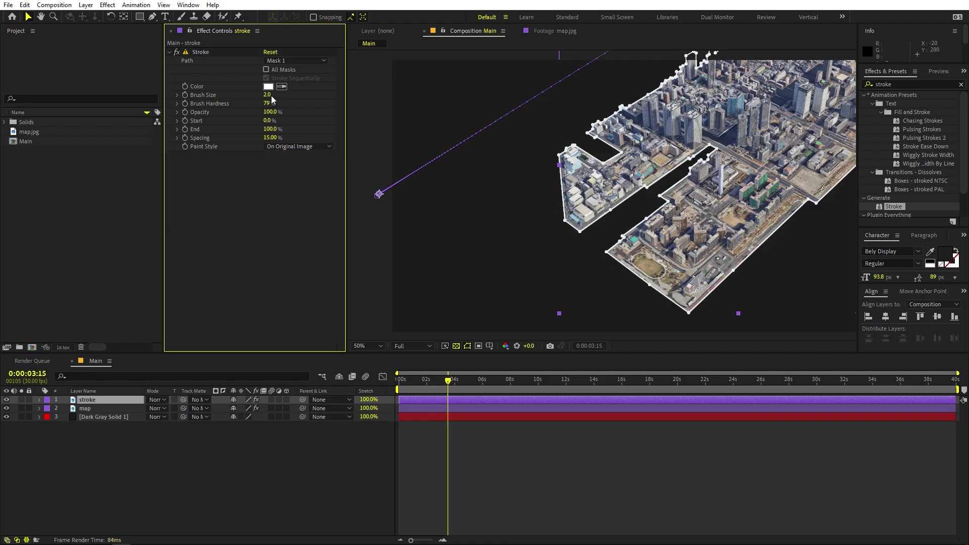
left_click_drag(267, 103, 430, 101)
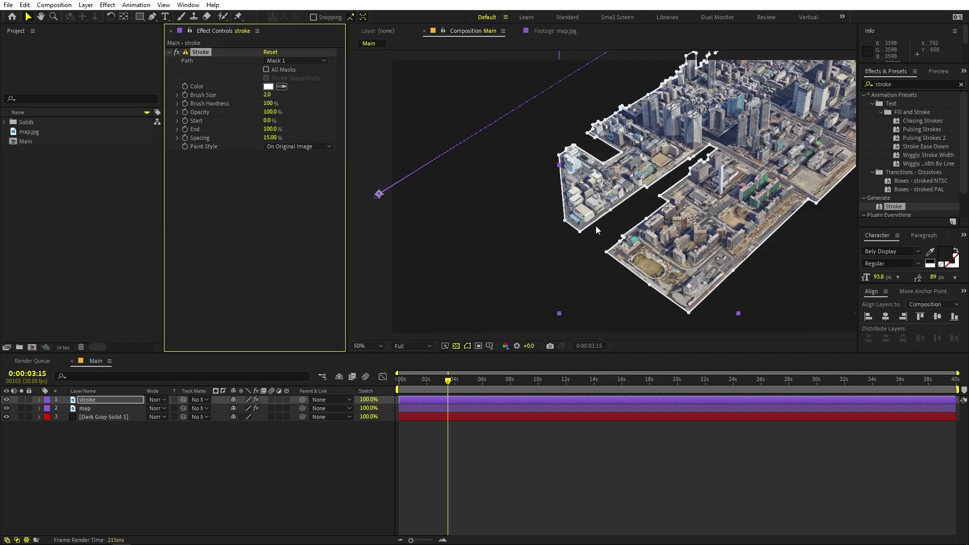
scroll(595, 225, "up", 6)
left_click_drag(595, 225, 776, 388)
key("v")
Color the stroke orange-gold FFBA00 and raise its brush size to 2.5.
left_click(267, 87)
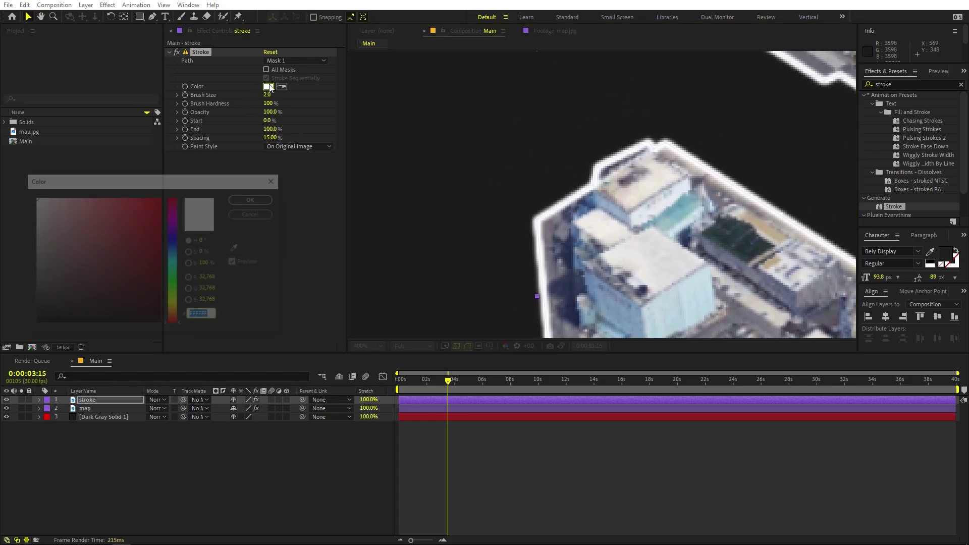
left_click(173, 310)
left_click(161, 197)
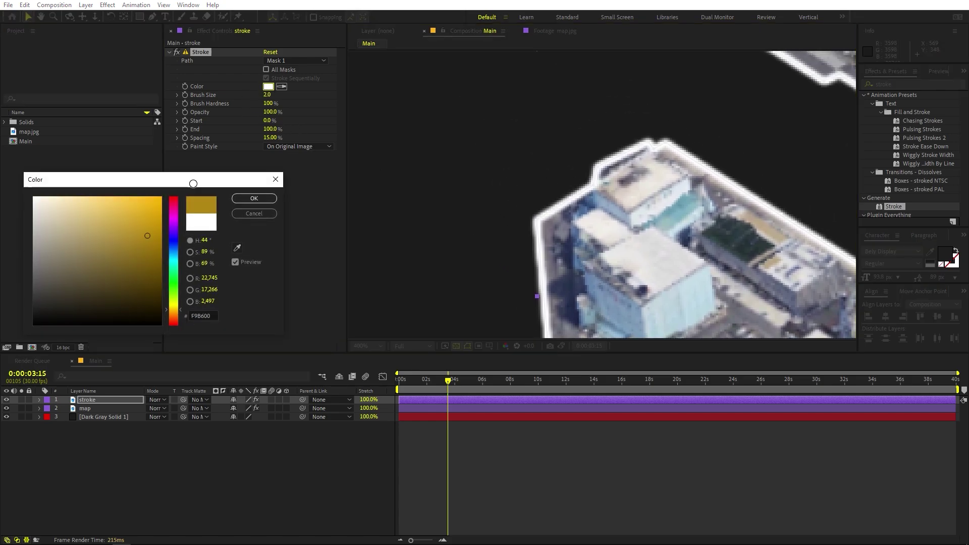
left_click(180, 305)
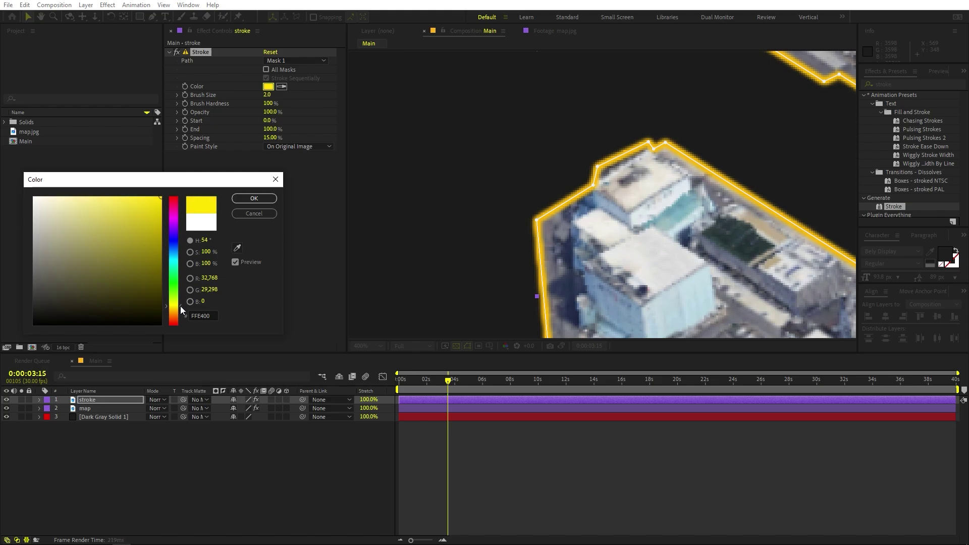
left_click(180, 310)
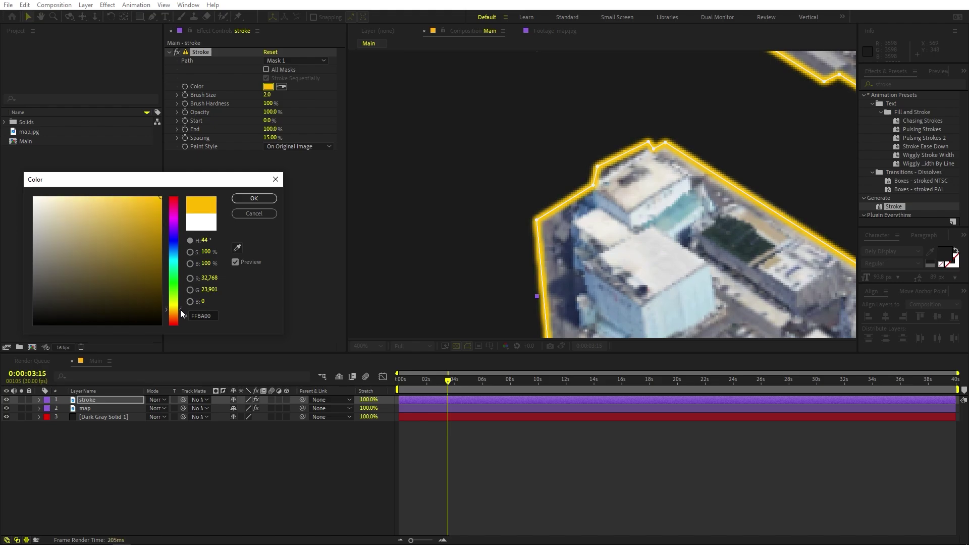
left_click(252, 198)
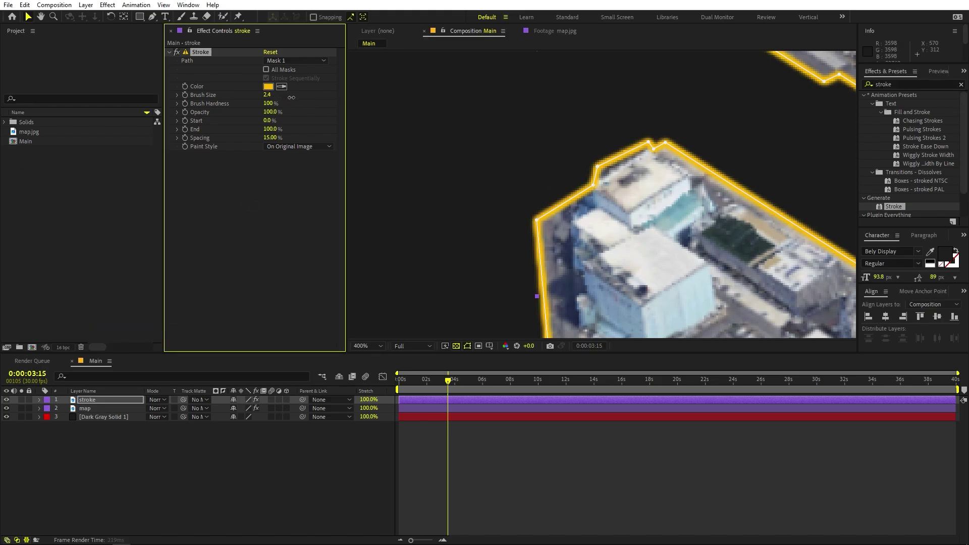
left_click_drag(290, 96, 291, 97)
scroll(649, 183, "down", 5)
left_click(700, 449)
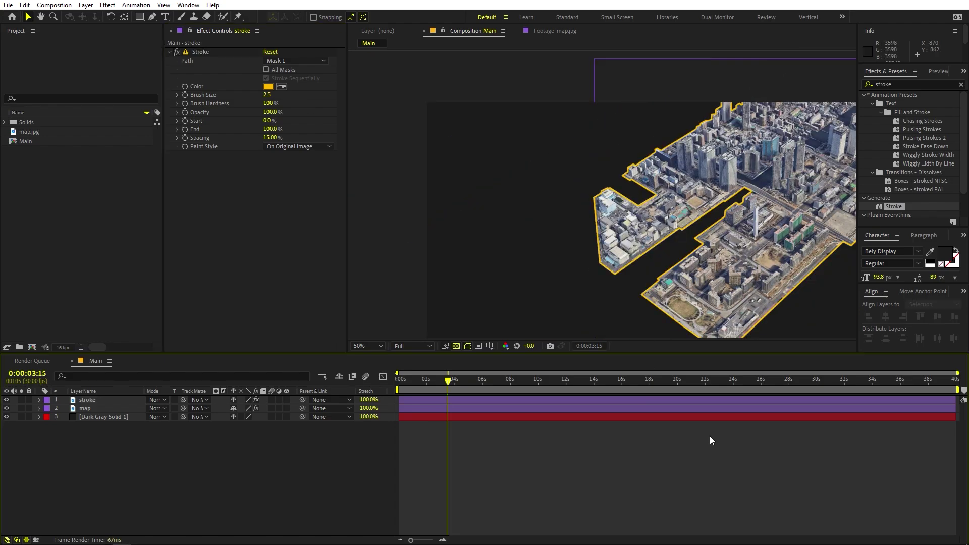
Thicken the stroke brush size to 3.2 and reveal the stroke layer's Position.
left_click_drag(266, 95, 303, 96)
left_click(647, 462)
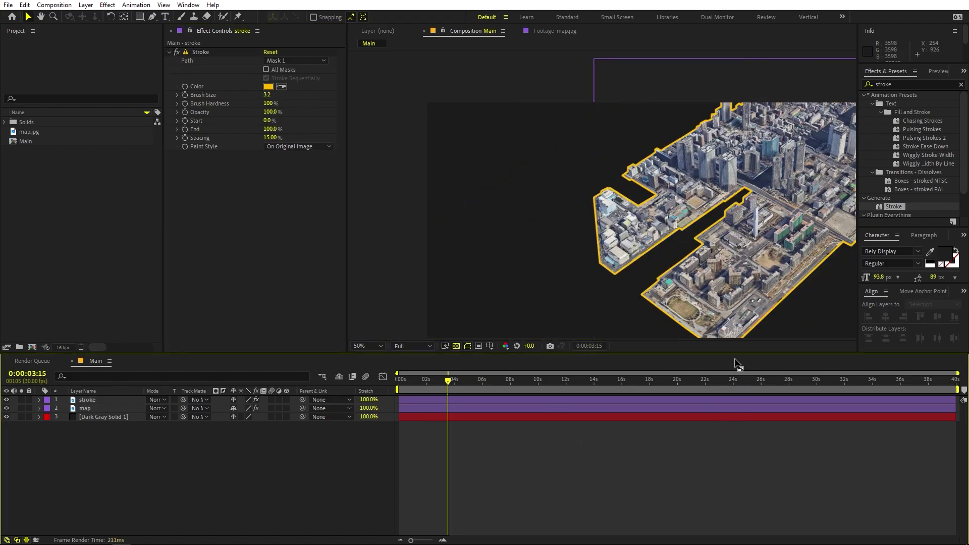
left_click(96, 399)
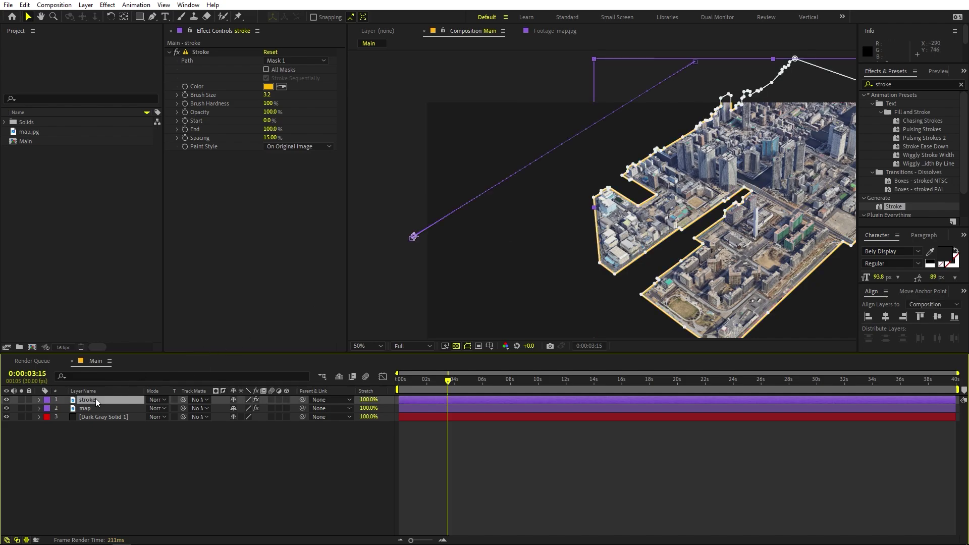
key("p")
left_click_drag(452, 389, 509, 389)
left_click(474, 456)
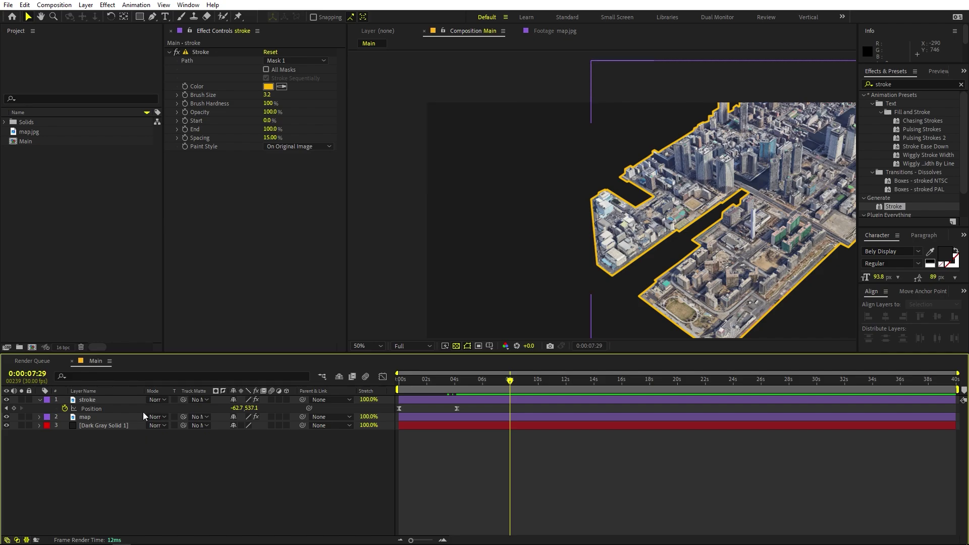
Remove the stroke layer's Position animation and parent it to the map layer.
left_click(65, 408)
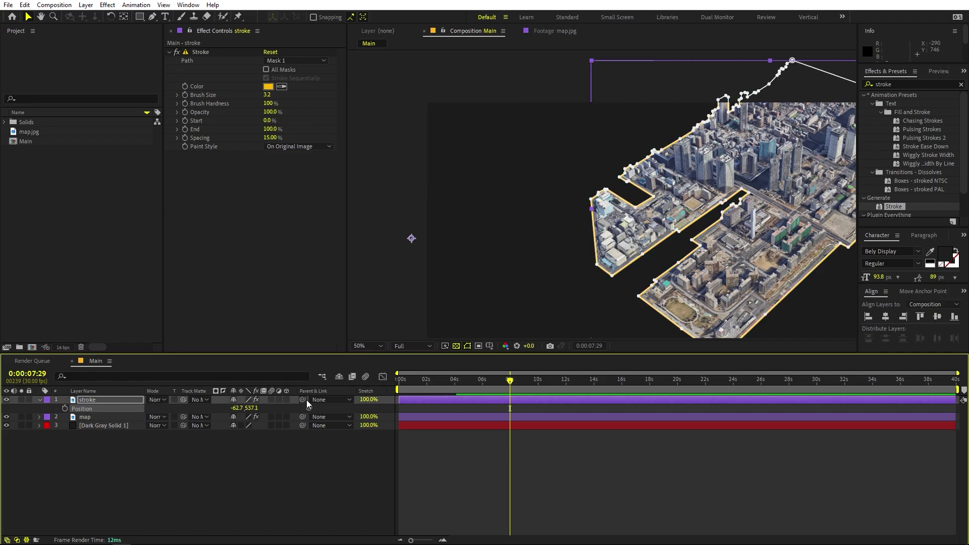
left_click_drag(301, 398, 103, 420)
mouse_move(509, 381)
left_mouse_down()
mouse_move(363, 406)
mouse_move(513, 399)
left_mouse_up()
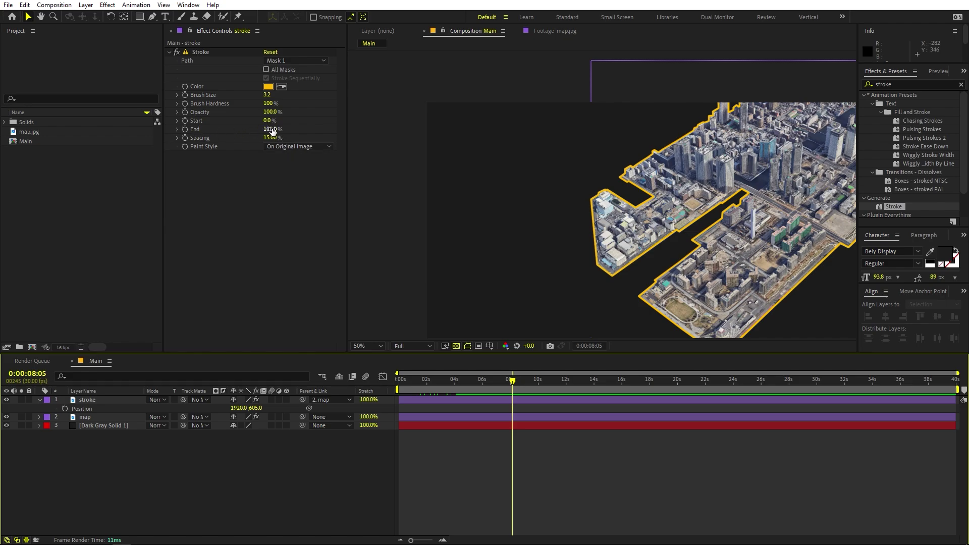
Keyframe the Stroke End from 0% to 100% so the outline draws on.
left_click_drag(268, 129, 131, 143)
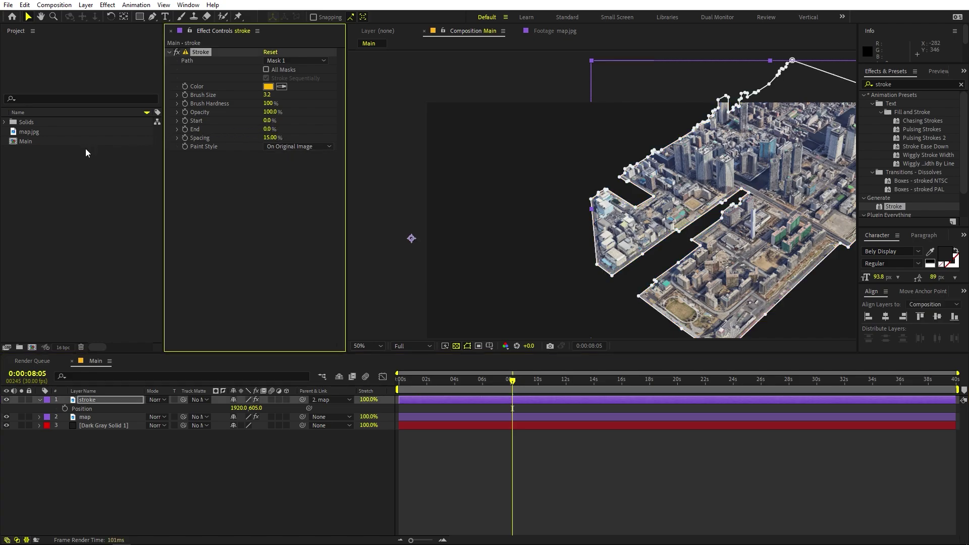
left_click_drag(491, 384, 434, 384)
key("space")
left_click(185, 130)
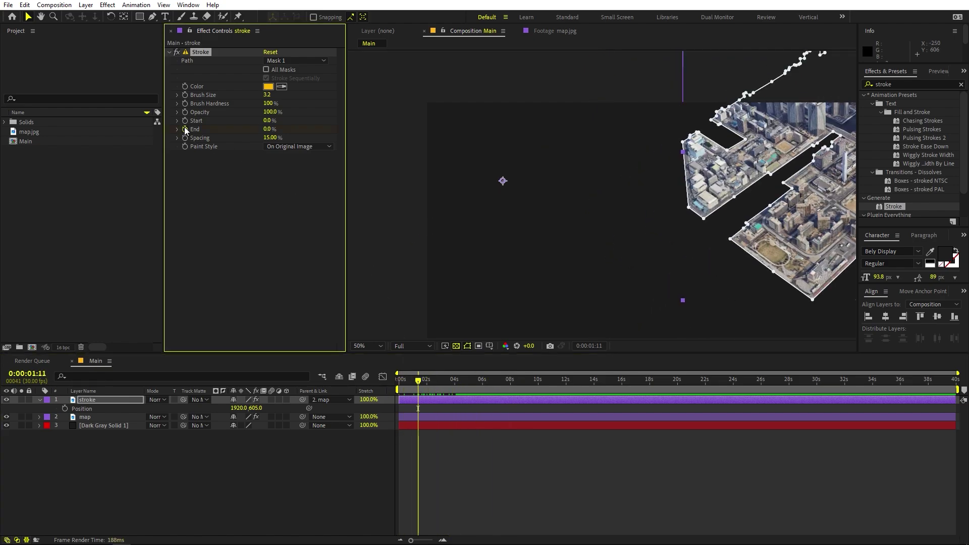
left_click(267, 129)
type("100")
key("Return")
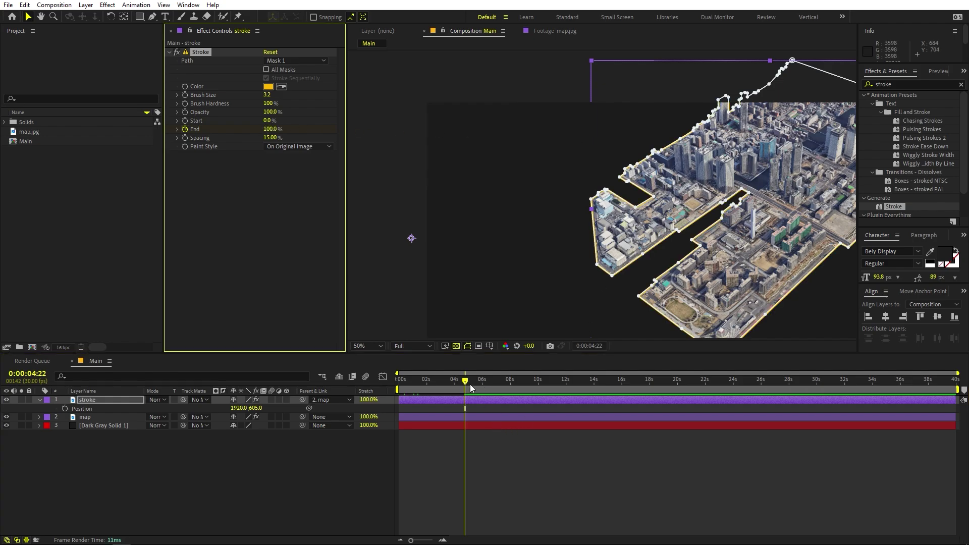
left_click(514, 464)
key("space")
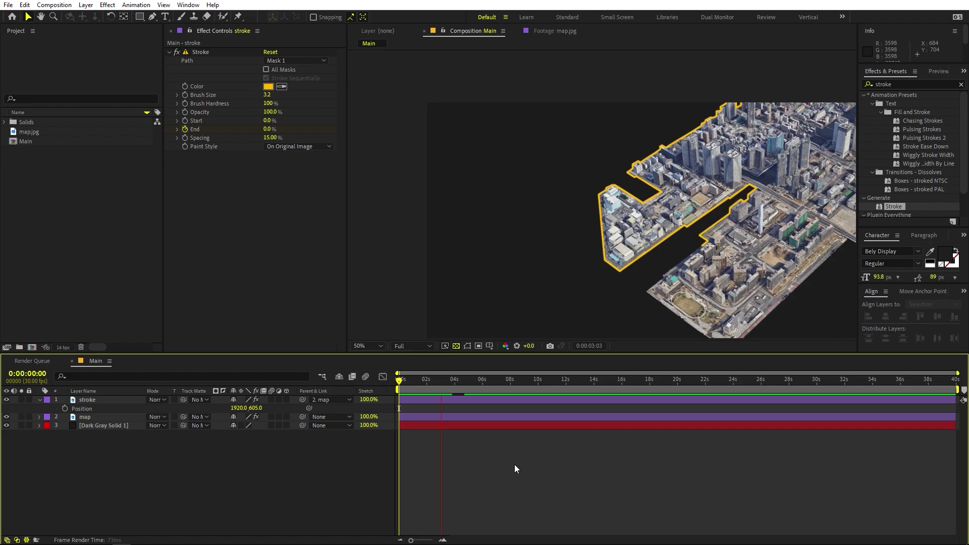
Reveal the End keyframes with U and preview the outline draw-on animation.
left_click(461, 399)
key("u")
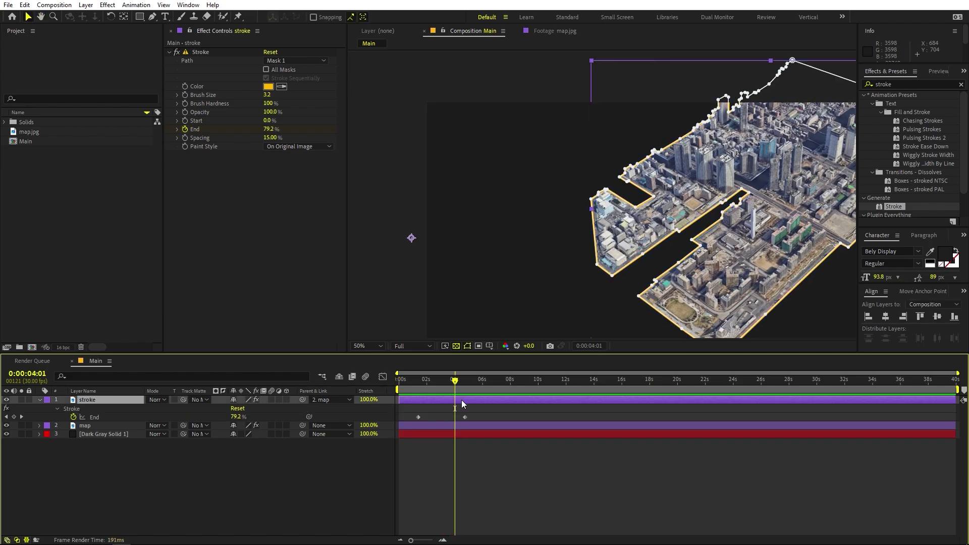
mouse_move(449, 386)
left_mouse_down()
mouse_move(431, 385)
mouse_move(411, 416)
mouse_move(456, 416)
left_mouse_up()
left_click(420, 417)
key("space")
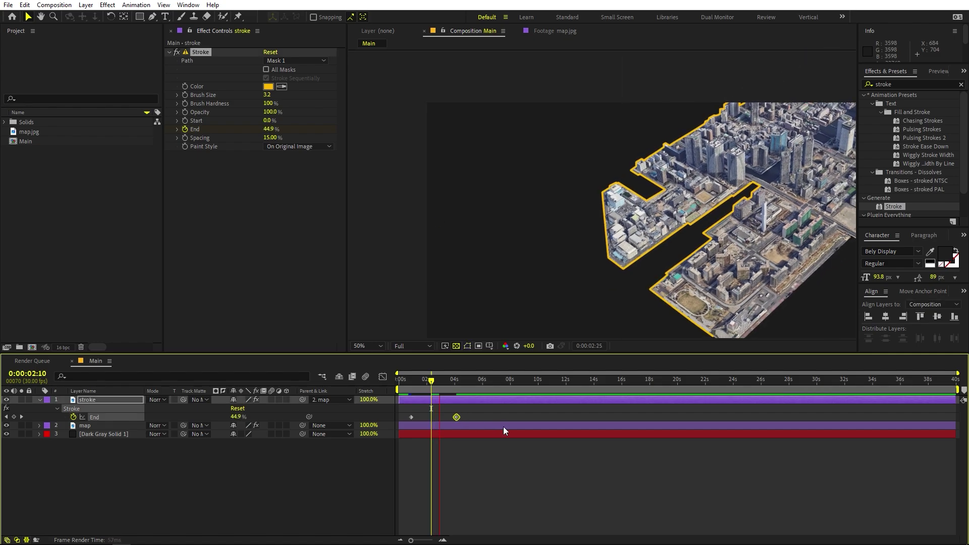
left_click_drag(474, 420, 398, 416)
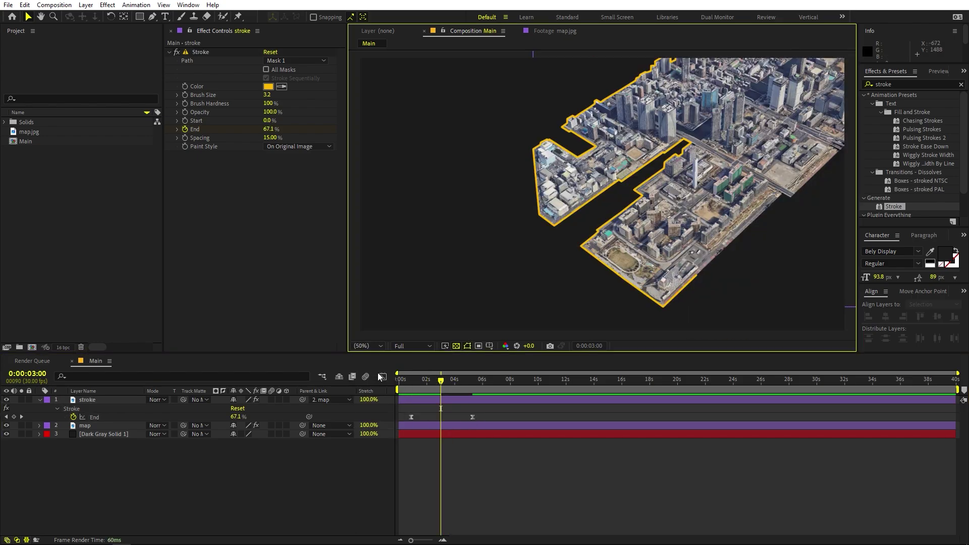
At about 5 seconds, add a null object layer and parent the map layer to Null 3.
left_click_drag(441, 385, 471, 387)
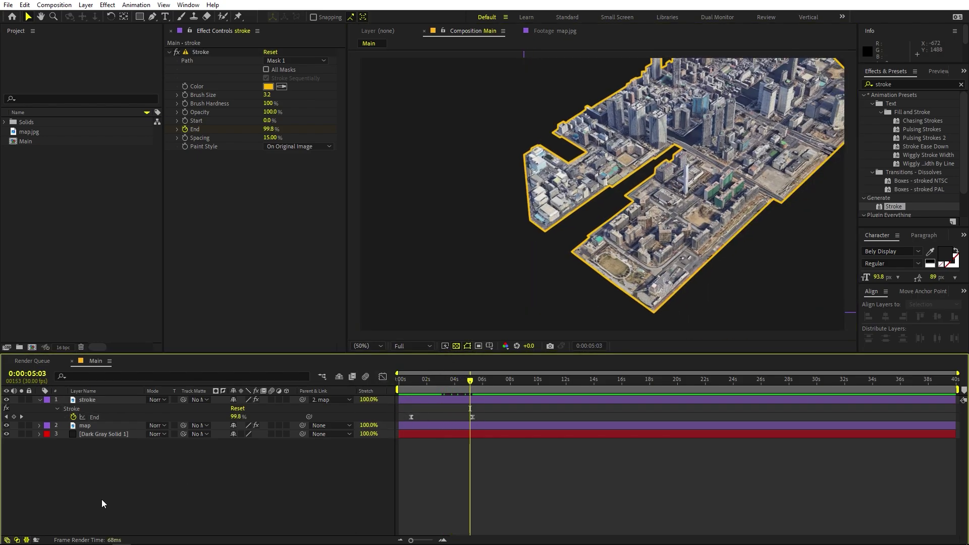
right_click(201, 481)
mouse_move(244, 359)
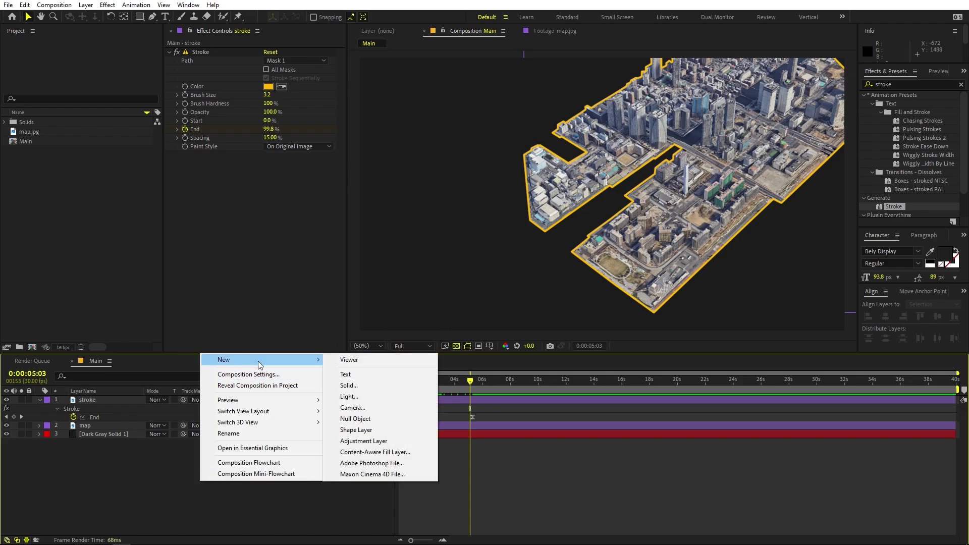
left_click(354, 419)
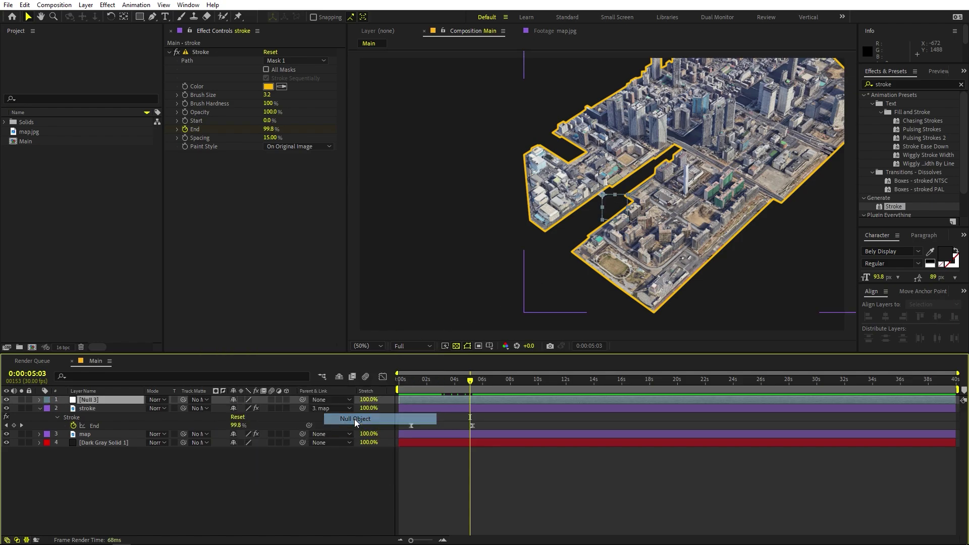
left_click(99, 434)
left_click(40, 408)
left_click_drag(301, 417, 114, 400)
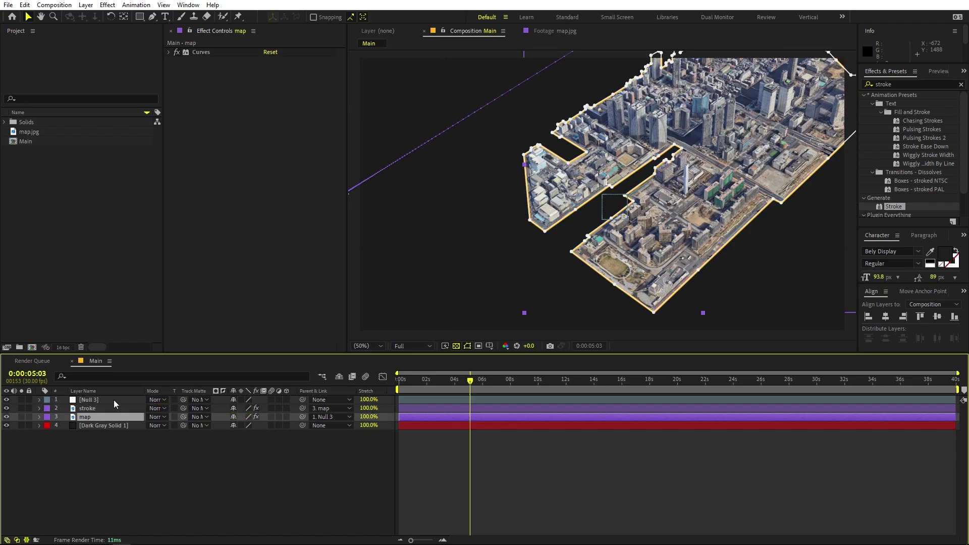
Add a Position keyframe to Null 3 at 0:00:05:03.
left_click(113, 399)
key("p")
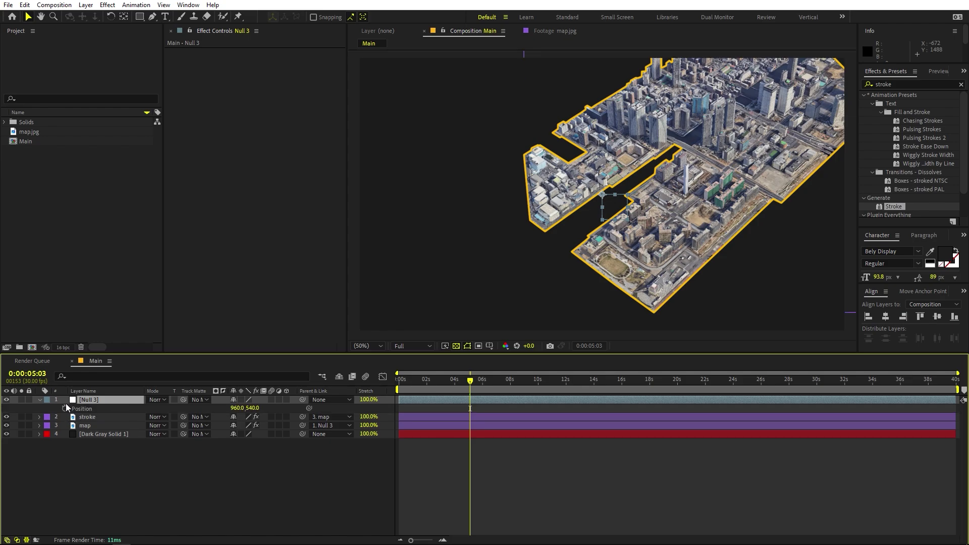
key("F2")
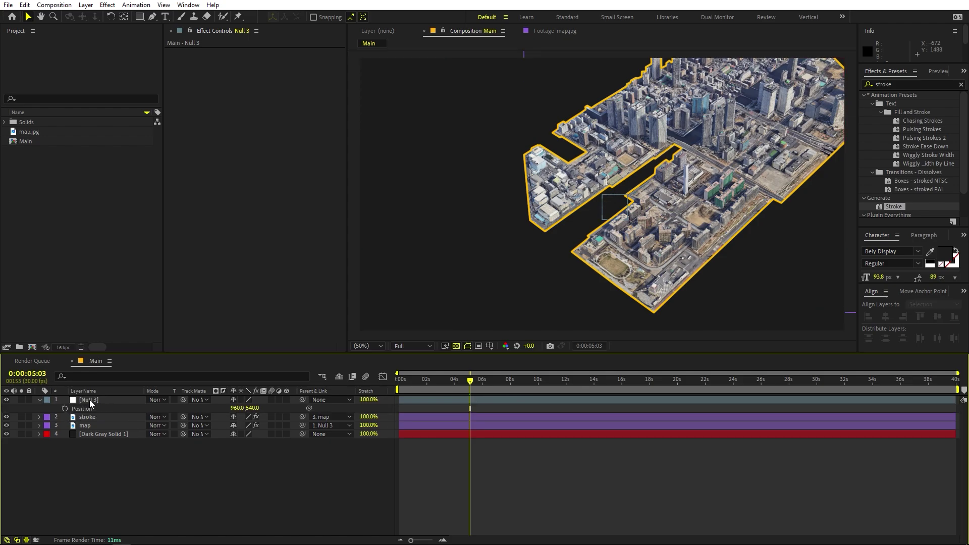
left_click(65, 408)
key("p")
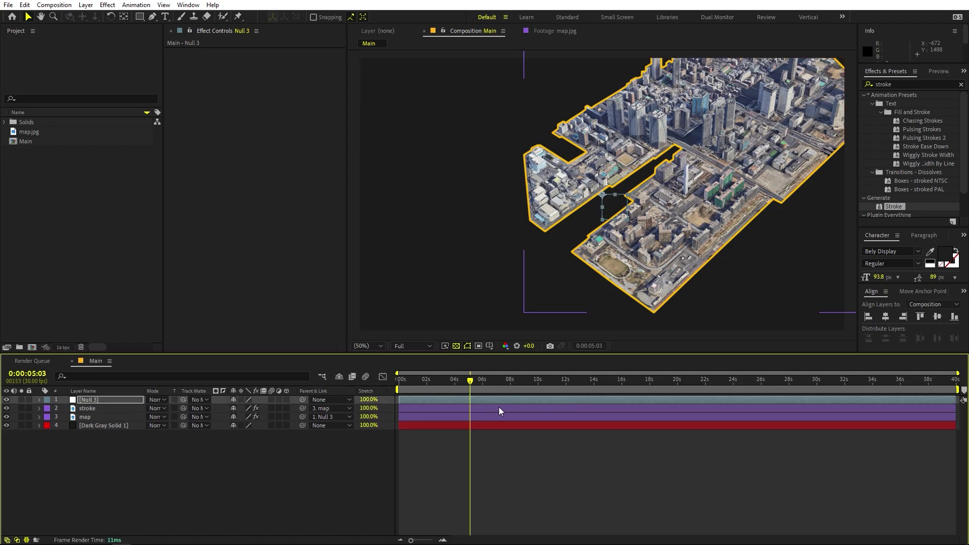
key("alt+shift+p")
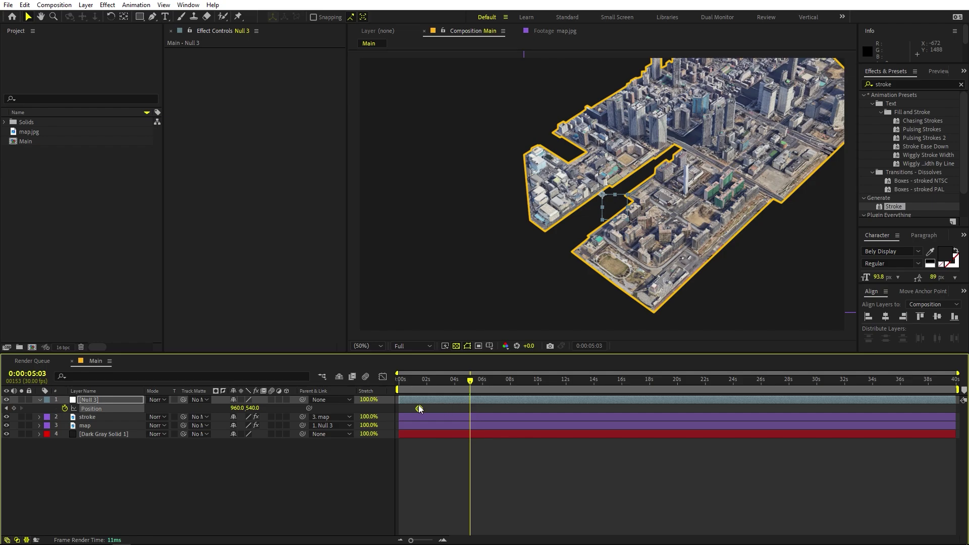
Move Null 3 at about 10 seconds to create a second Position keyframe, then preview the pan.
left_click_drag(489, 382, 539, 383)
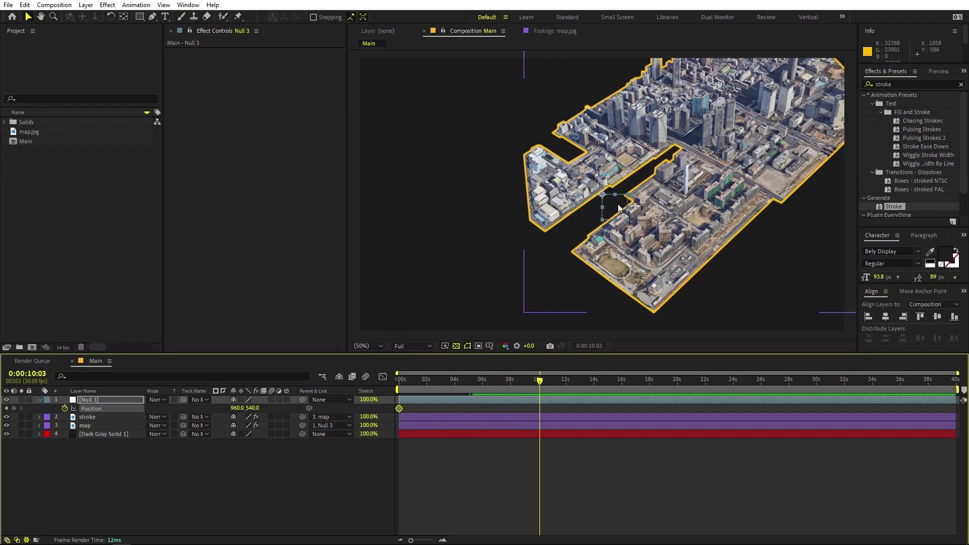
left_click_drag(604, 198, 586, 211)
key("Home")
key("space")
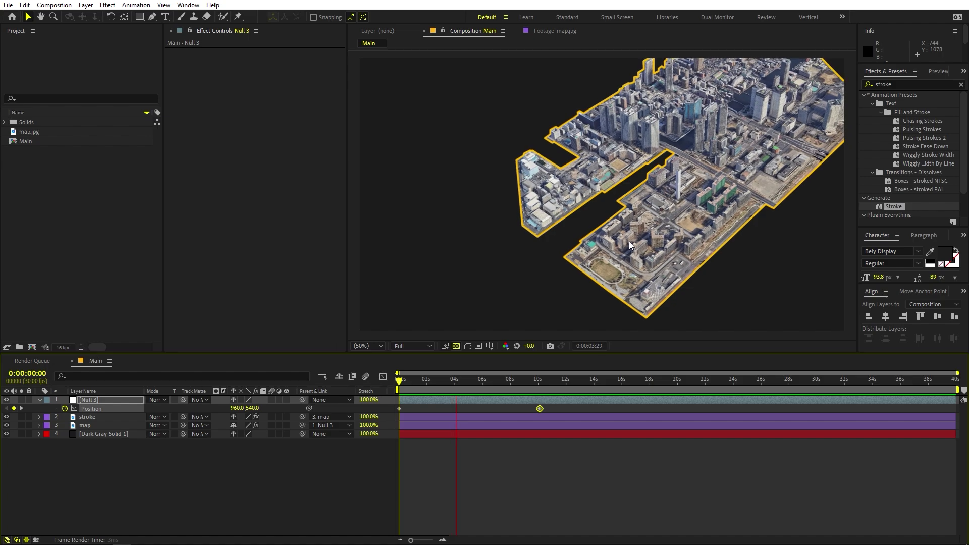
left_click(531, 410)
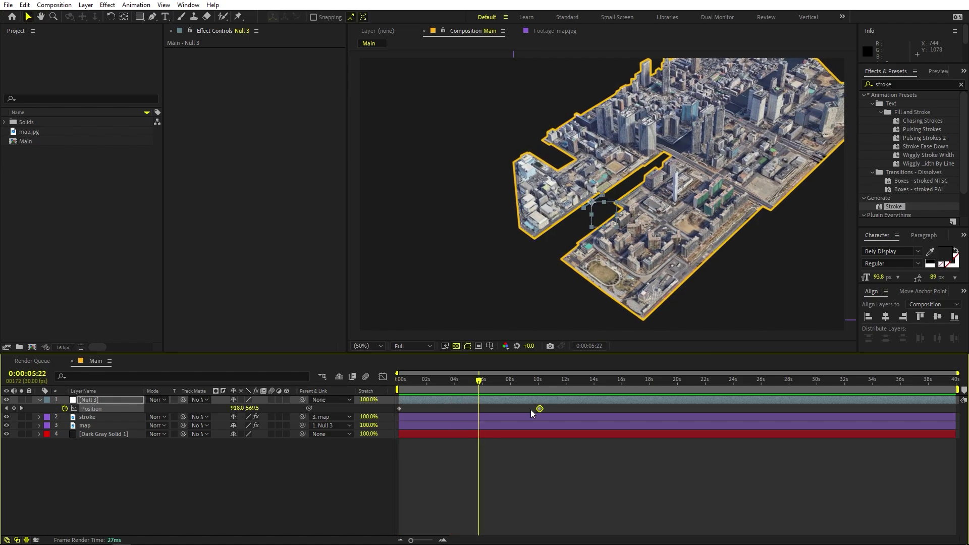
Shift the end keyframe to about 8 seconds, offset the start position, preview, and return to 0:00:03:26.
left_click(528, 407)
left_click_drag(538, 410, 512, 408)
key("Home")
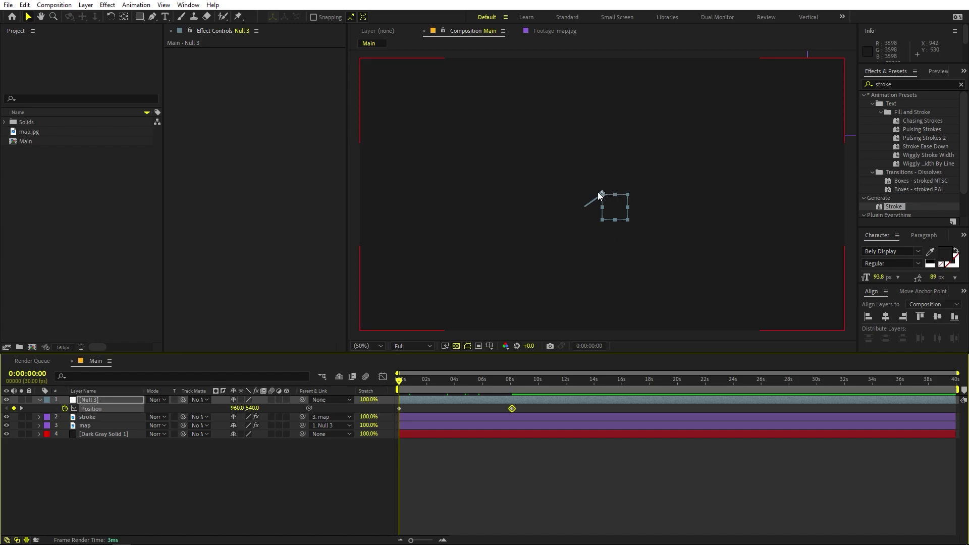
left_click_drag(602, 194, 617, 185)
key("space")
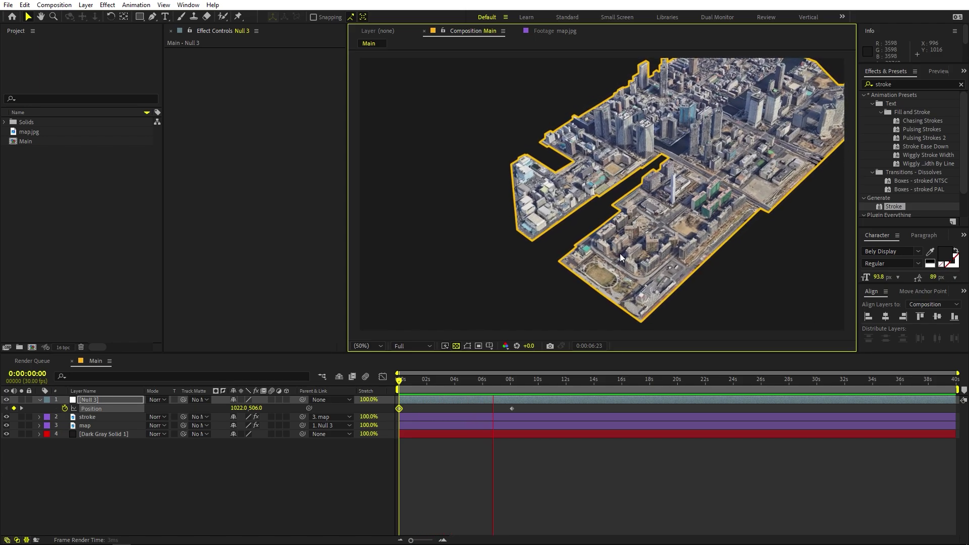
left_click(474, 515)
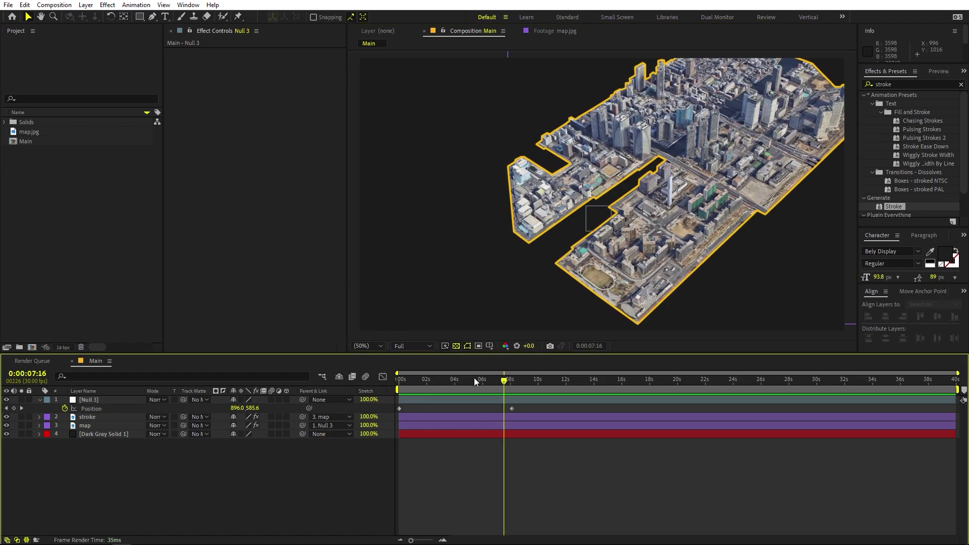
left_click_drag(474, 377, 453, 382)
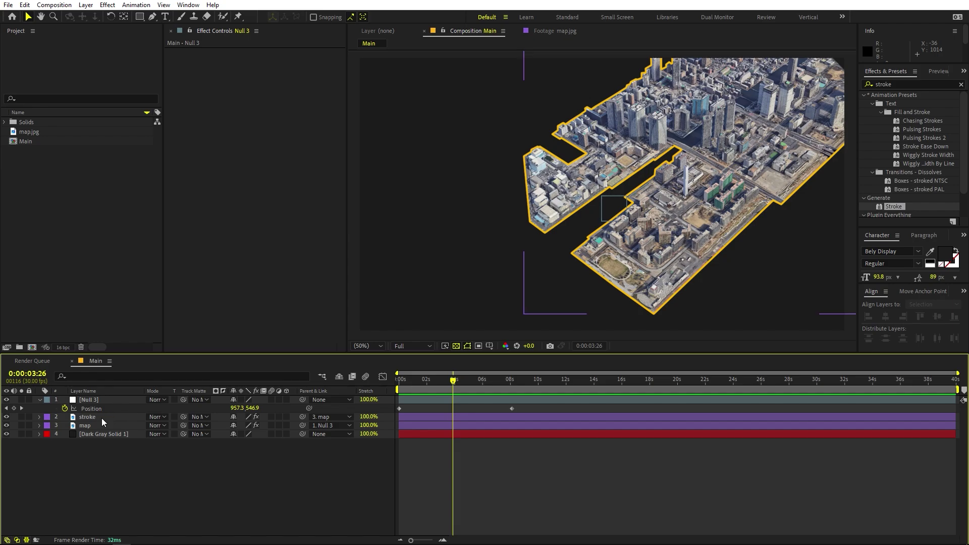
left_click(89, 426)
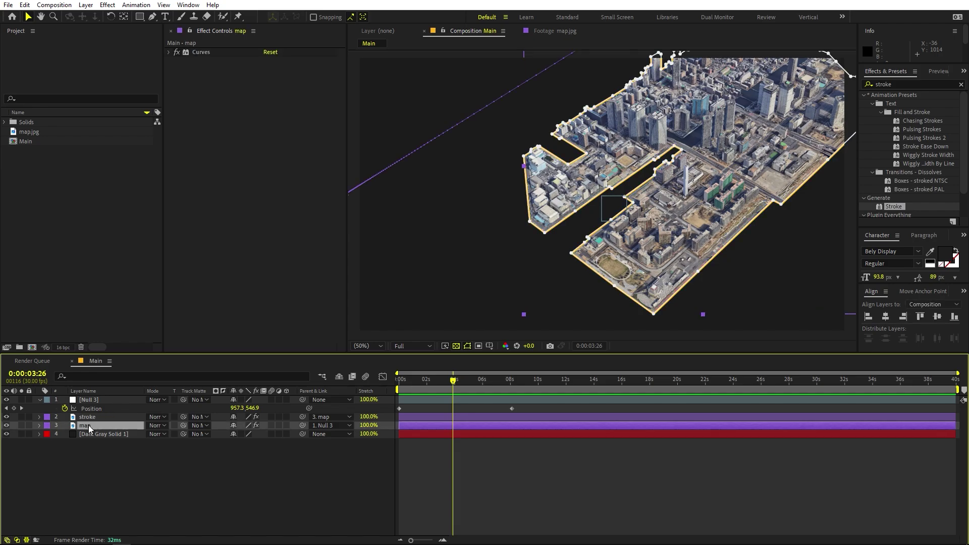
Apply the Tint effect to the map layer to make it greyscale.
left_click(914, 86)
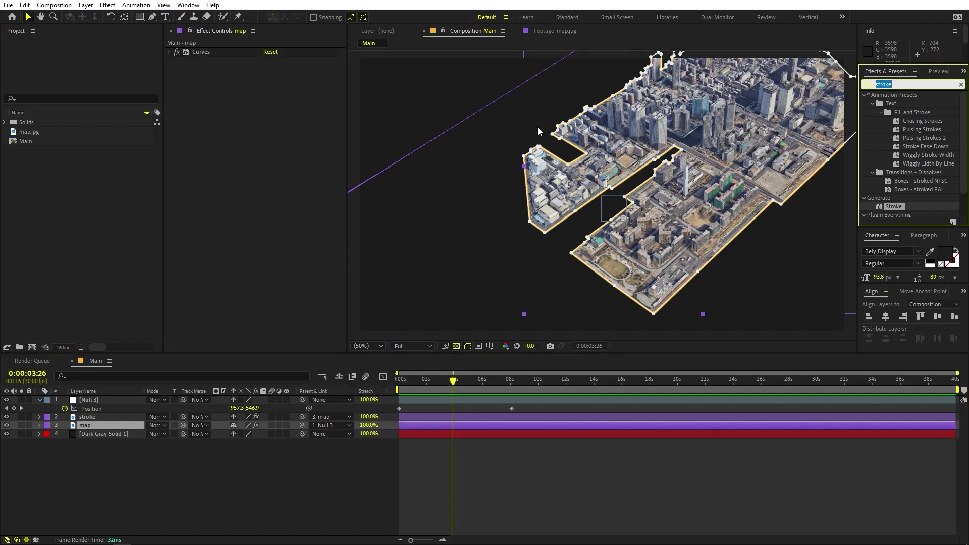
type("tint")
left_click_drag(899, 129, 90, 424)
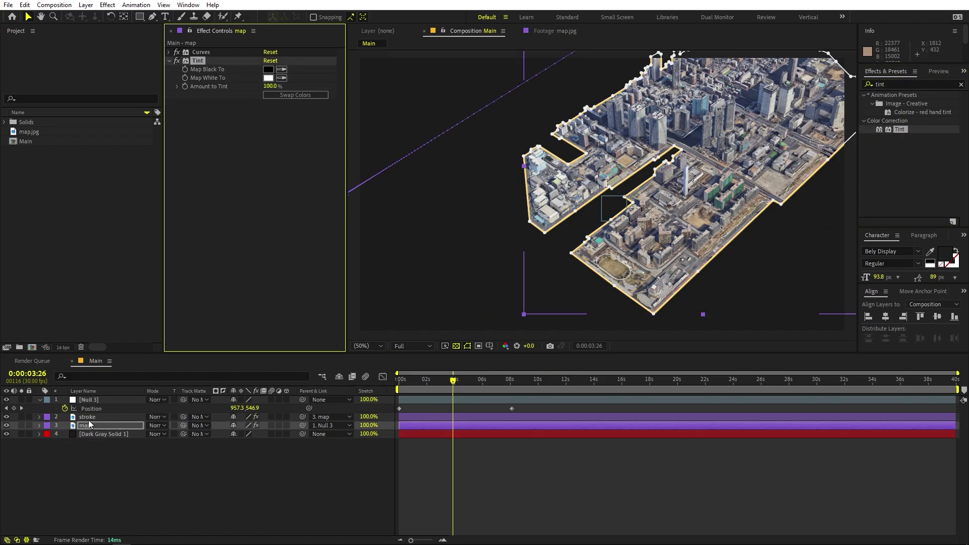
Set the stroke layer's Paint Style to On Transparent.
left_click(88, 417)
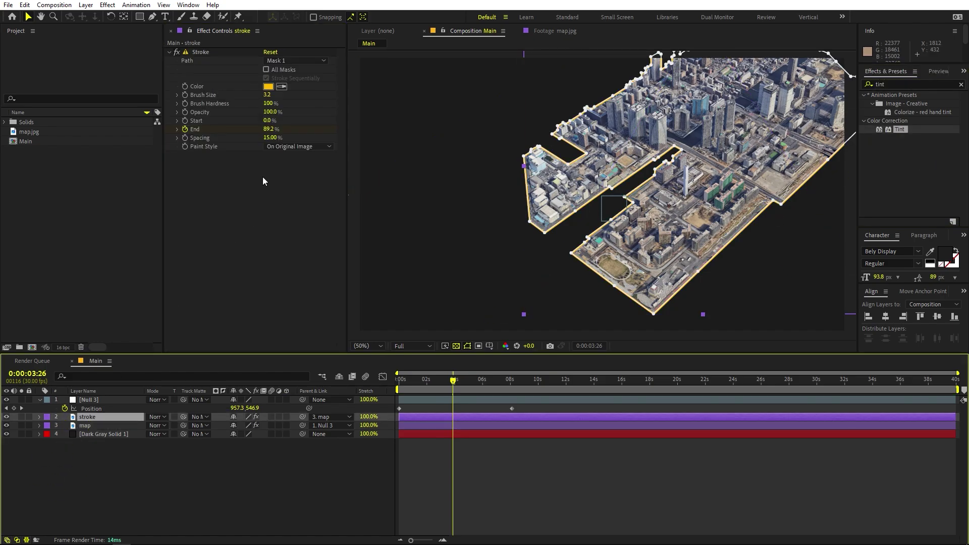
left_click(274, 146)
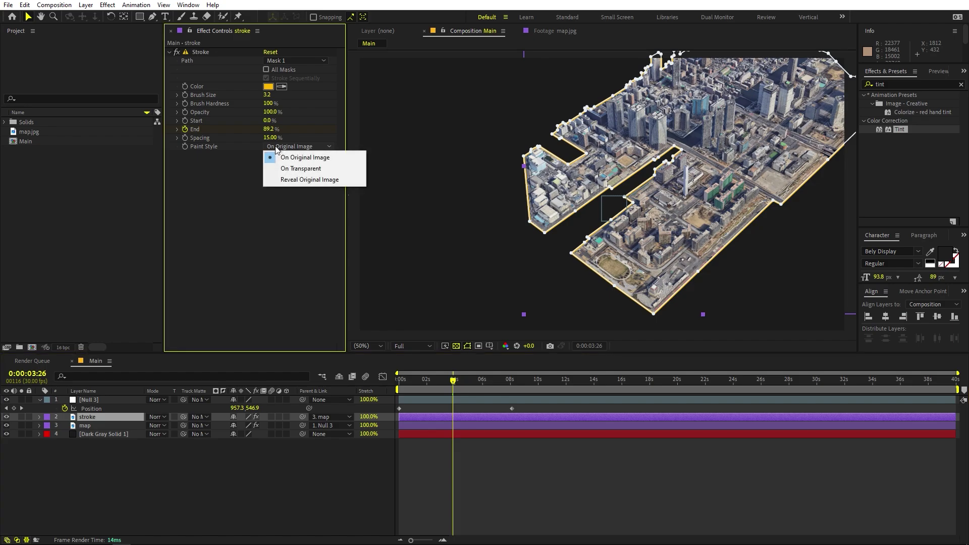
left_click(291, 169)
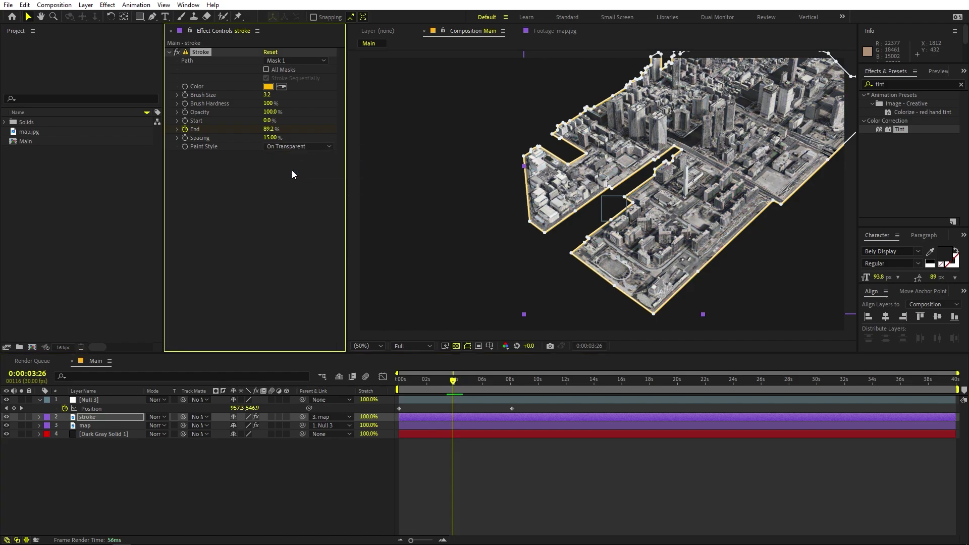
left_click(596, 436)
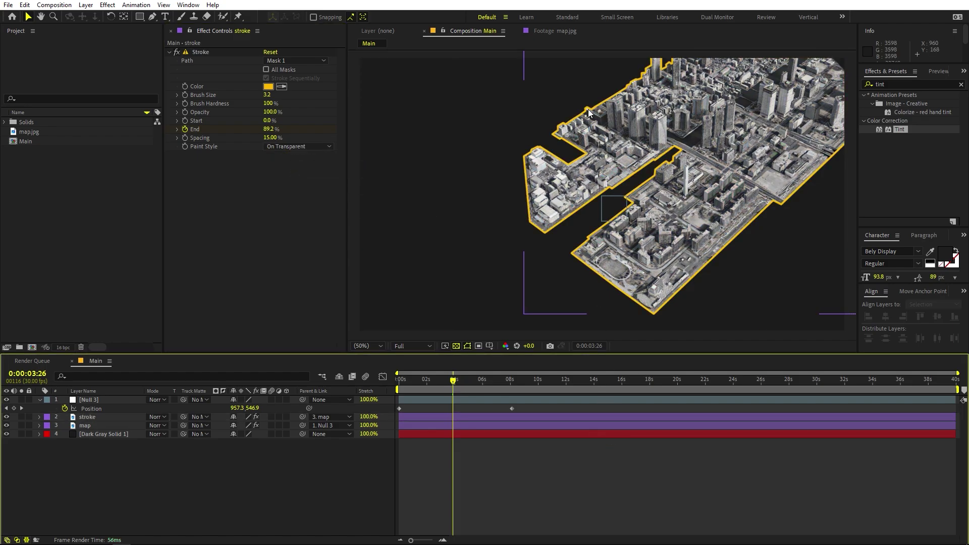
left_click(98, 426)
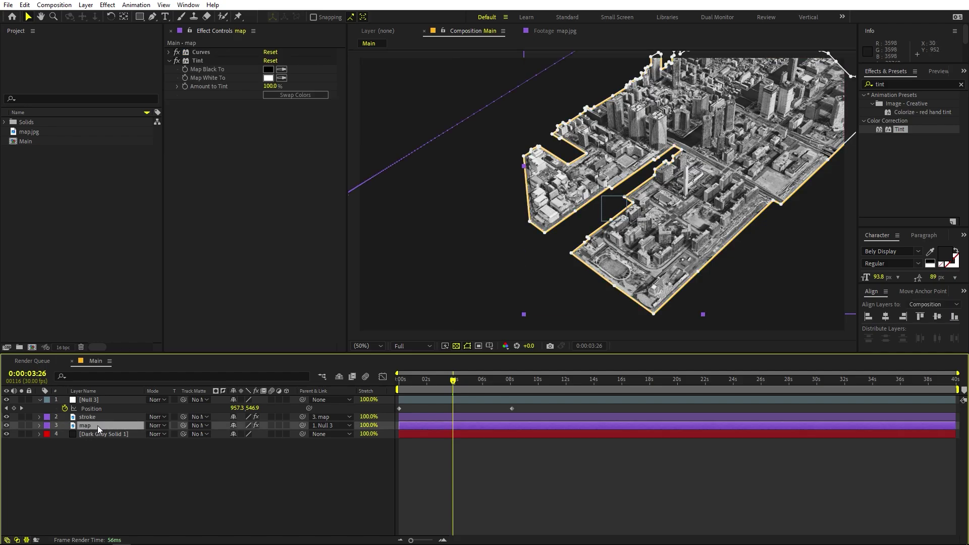
Apply Drop Shadow to the map layer with distance 46 and softness 111.
left_click(926, 86)
type("drop s")
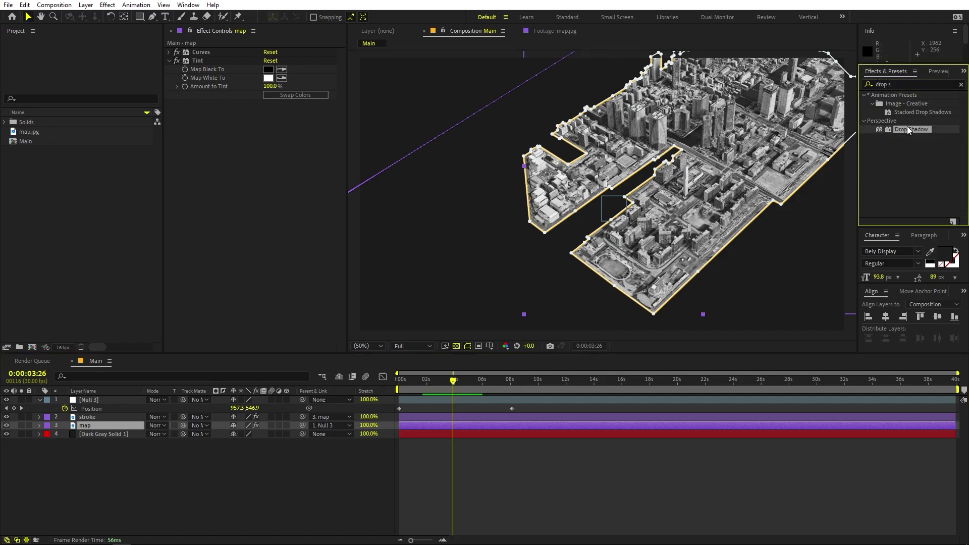
left_click_drag(906, 129, 281, 121)
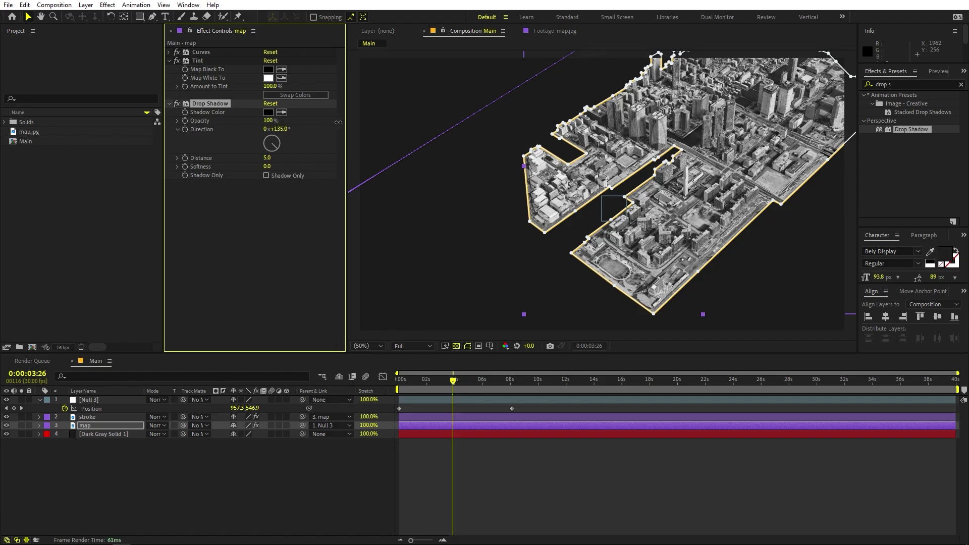
left_click_drag(270, 159, 280, 161)
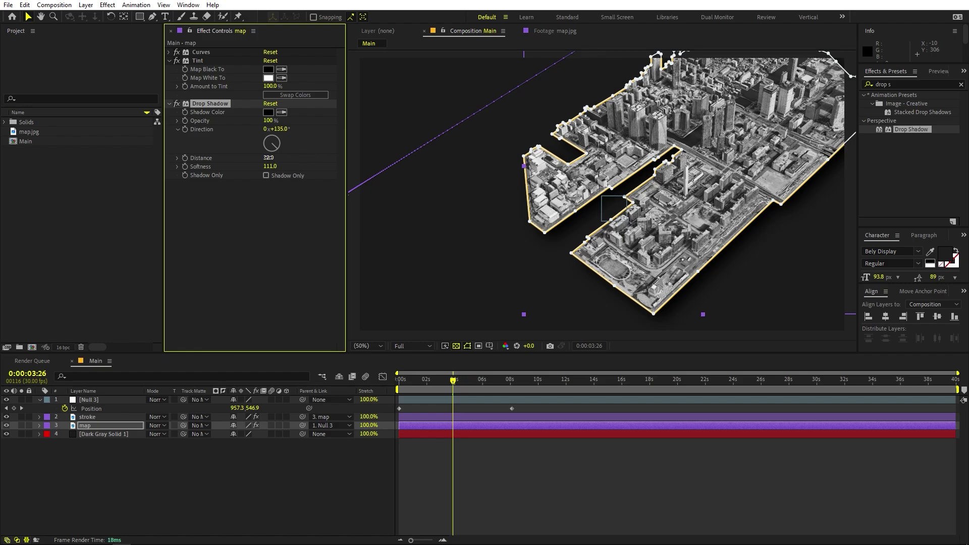
key("period")
key("period")
key("period")
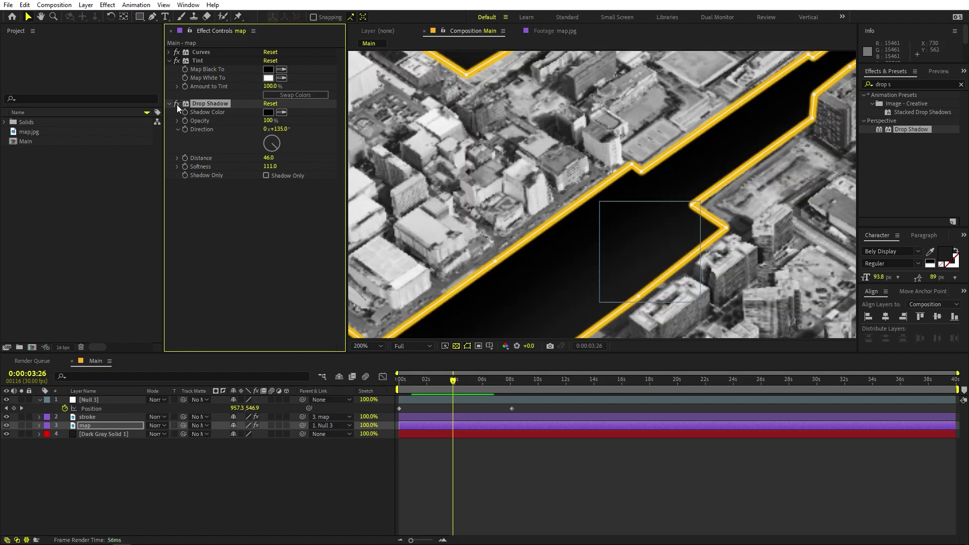
key("comma")
key("comma")
key("comma")
key("comma")
left_click(547, 271)
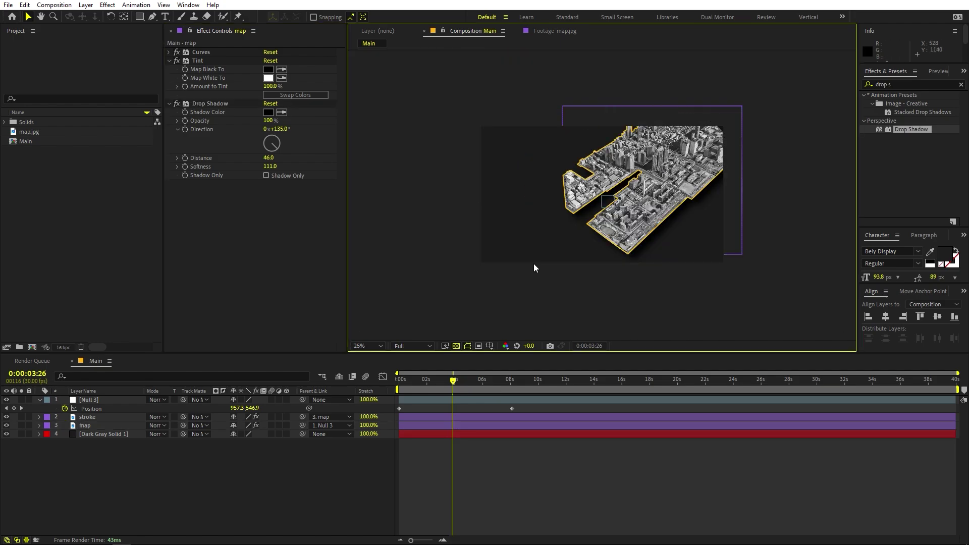
Apply a Gradient Ramp effect to the Dark Gray Solid 1 background.
left_click(79, 435)
left_click(903, 84)
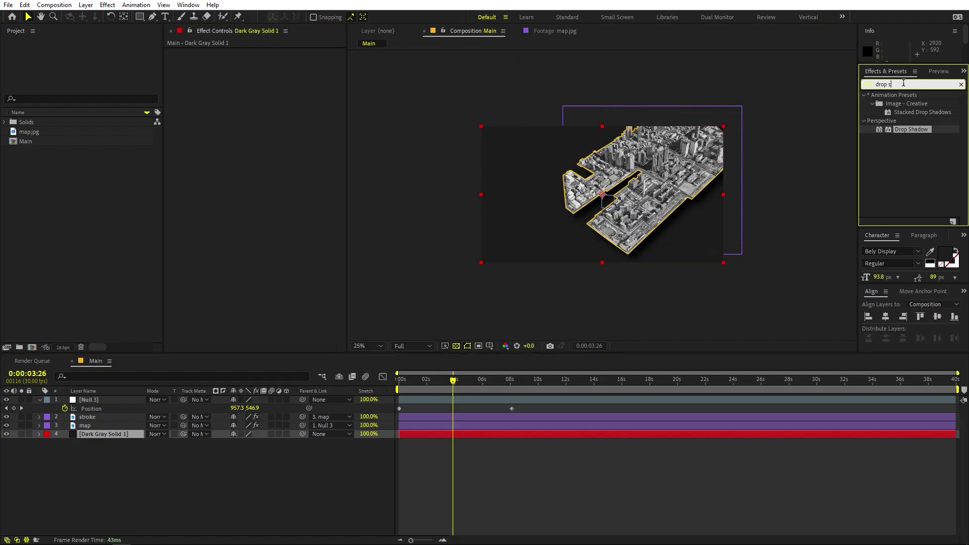
type("ramp")
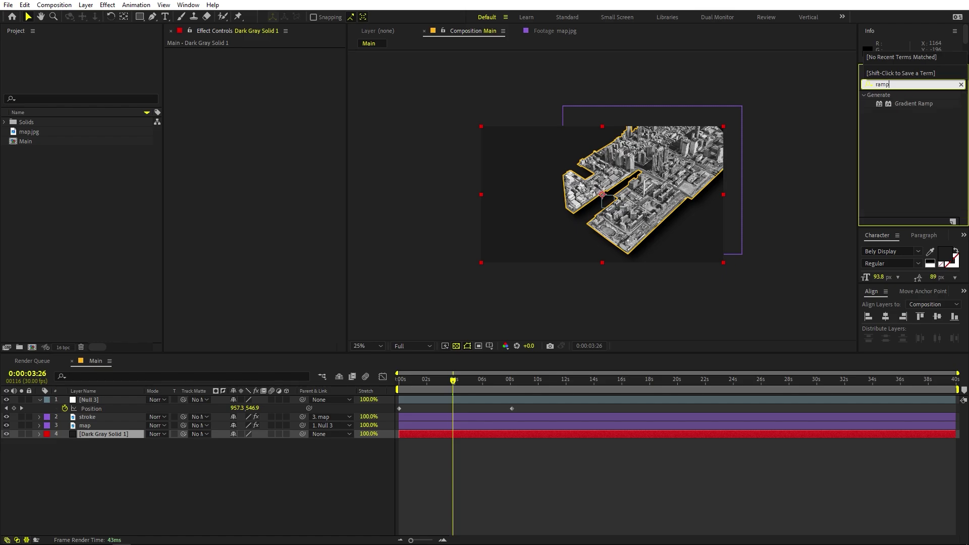
left_click_drag(916, 102, 118, 431)
key("shift+/")
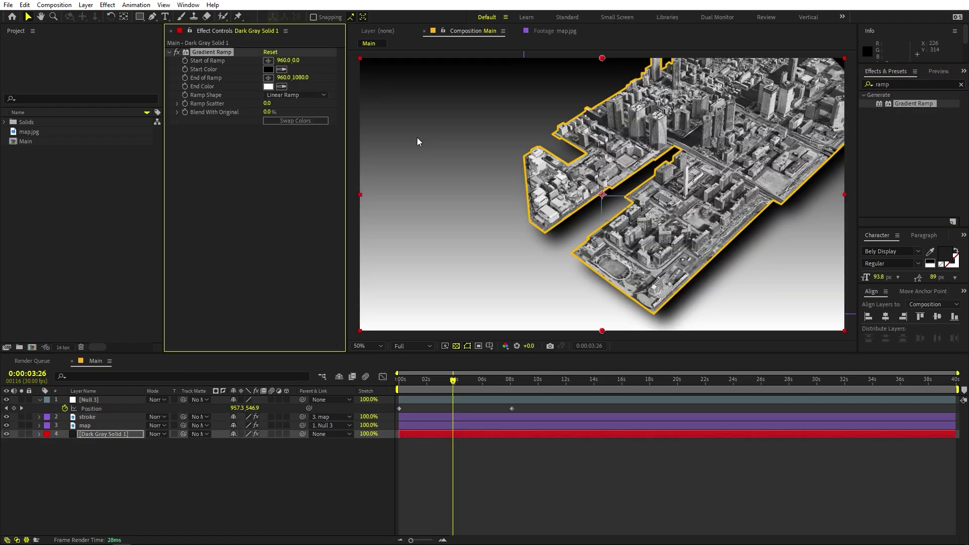
Give the ramp a near-black start colour and a very dark brown end colour.
left_click(268, 69)
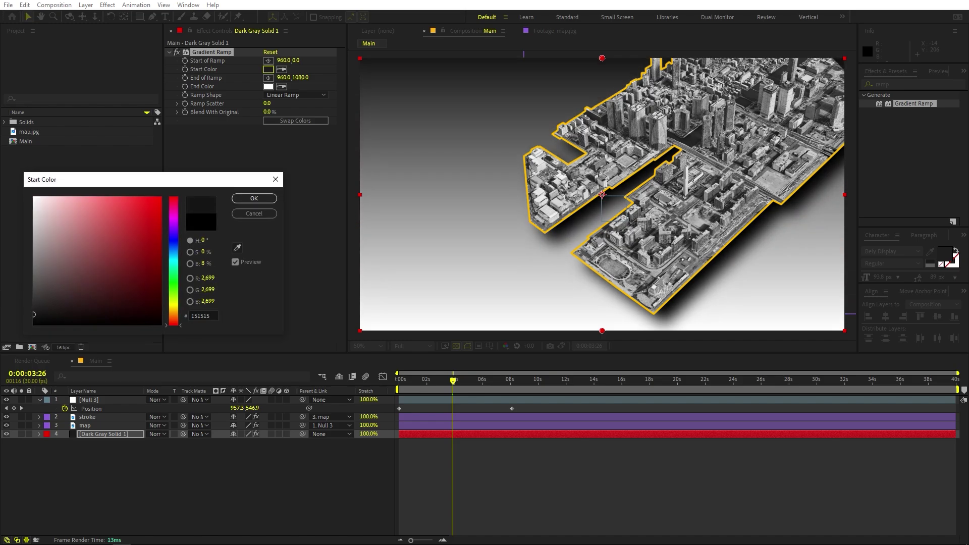
left_click(254, 199)
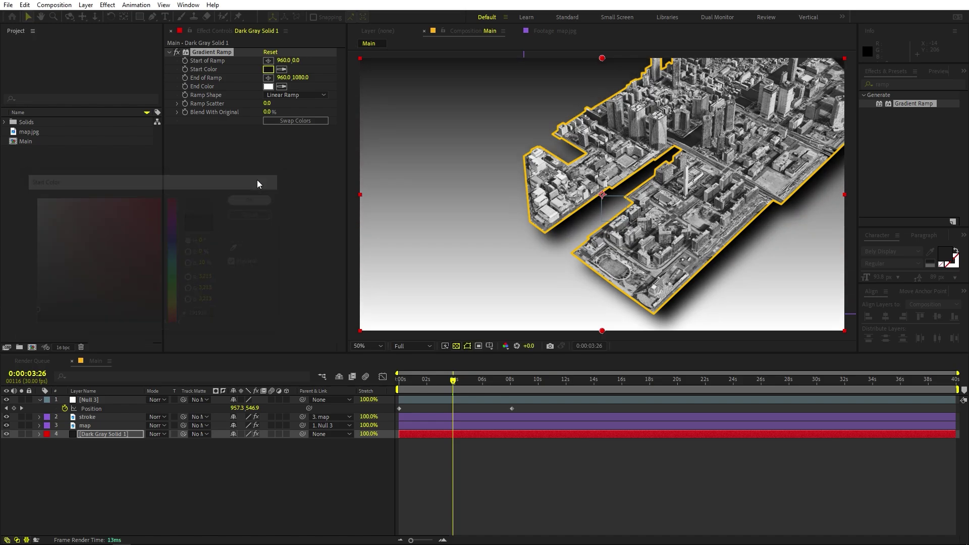
left_click(268, 87)
left_click(174, 314)
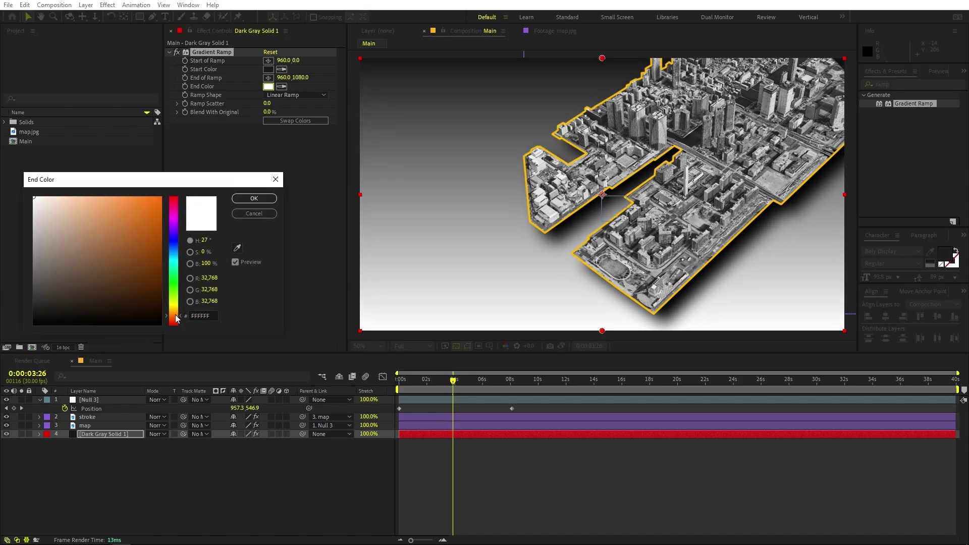
left_click_drag(143, 315, 180, 313)
left_click(151, 313)
left_click(253, 198)
Move the ramp's start point toward the upper left and its end below the lower left.
key("comma")
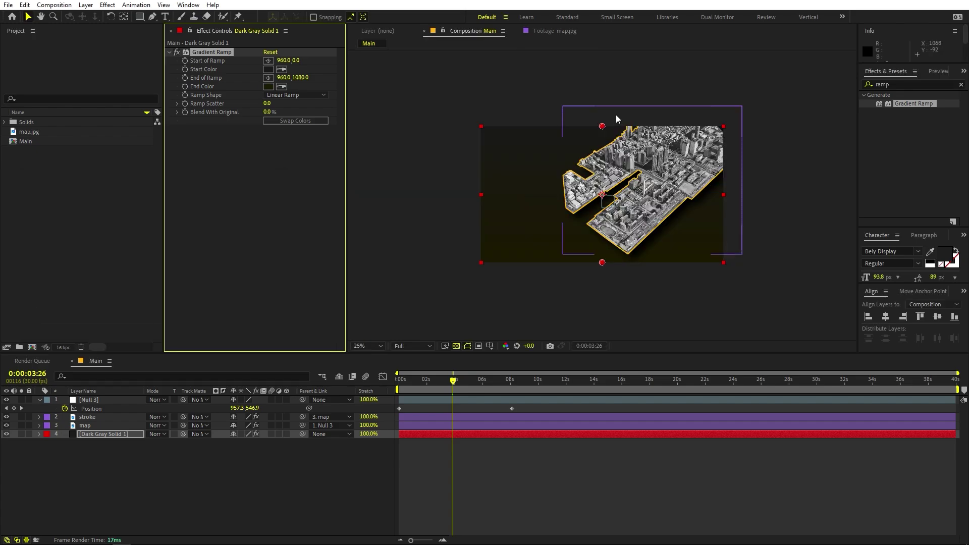
left_click_drag(603, 126, 526, 159)
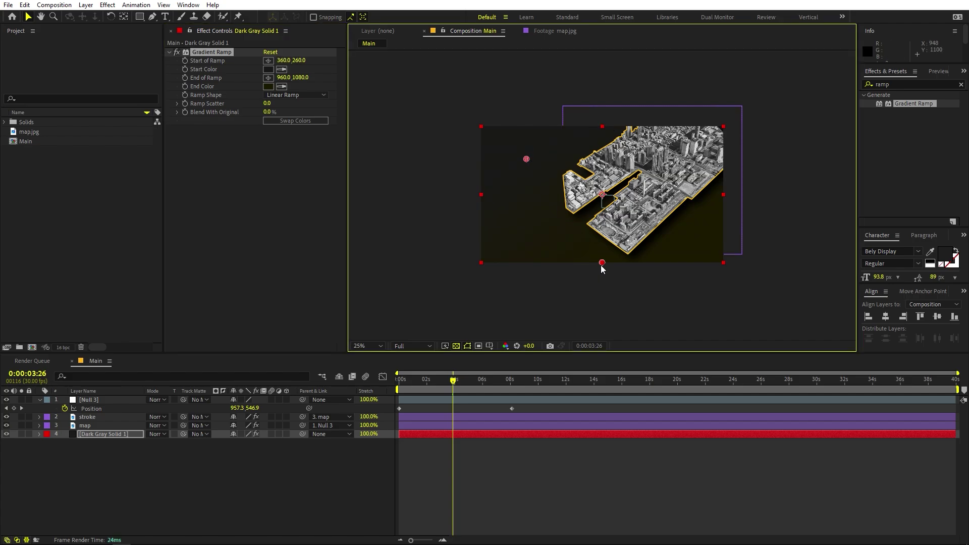
left_click_drag(527, 317, 505, 297)
key("period")
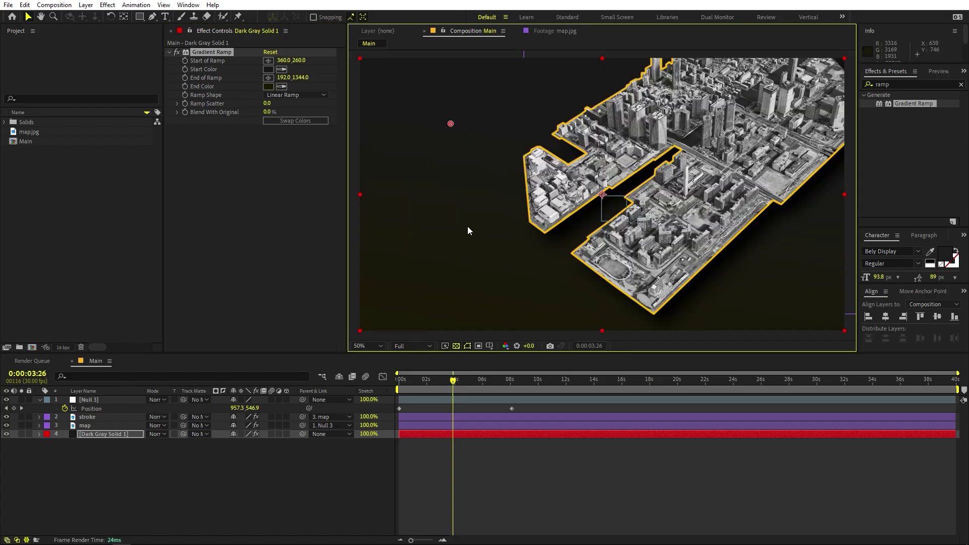
Change the ramp end colour to dark olive and push its end far below the frame (40,2808).
left_click(268, 86)
left_click(152, 283)
left_click(254, 199)
key("comma")
key("comma")
key("comma")
key("comma")
left_click_drag(556, 245, 544, 349)
key("period")
key("period")
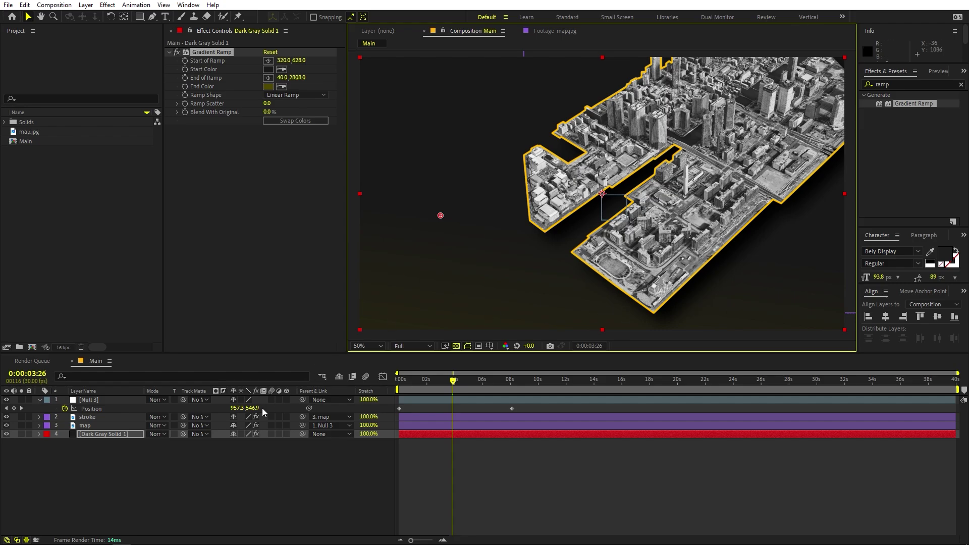
left_click(186, 464)
left_click(100, 433)
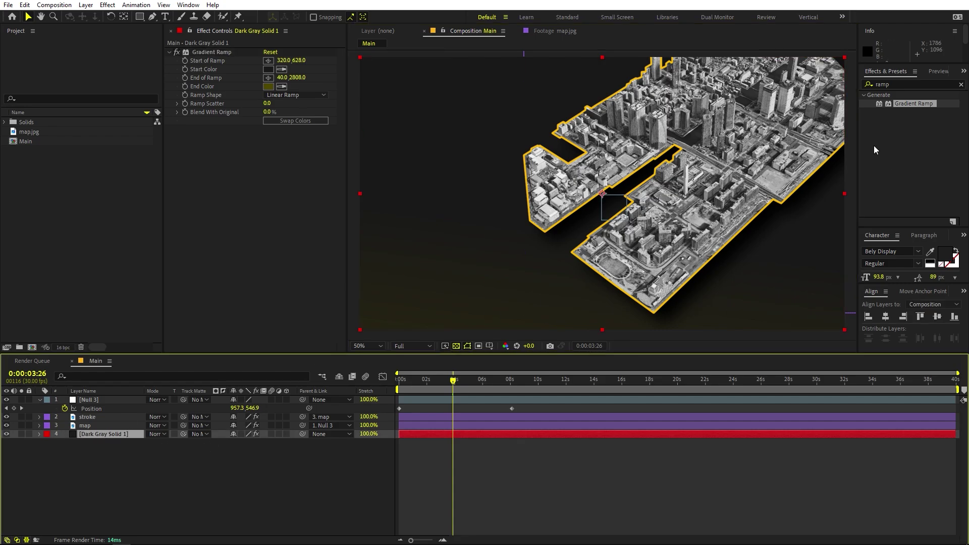
left_click(903, 84)
Add a Grid effect to the background with Normal blending and dark grey lines.
type("gri")
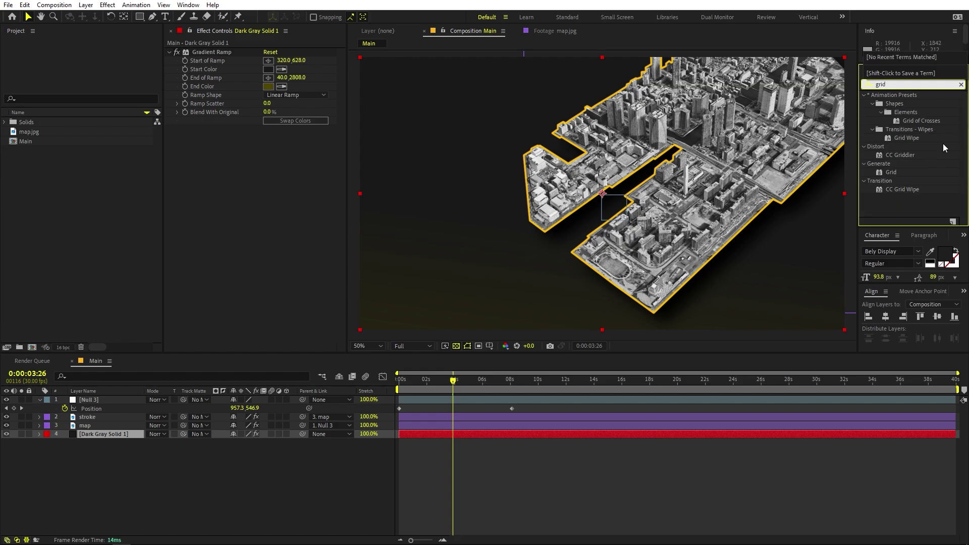
type("d")
left_click_drag(896, 172, 257, 226)
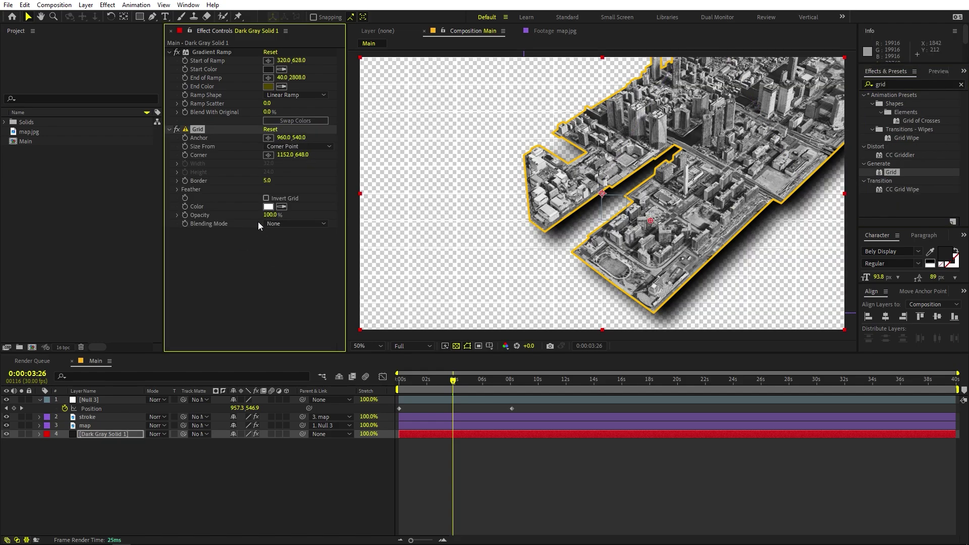
left_click(283, 223)
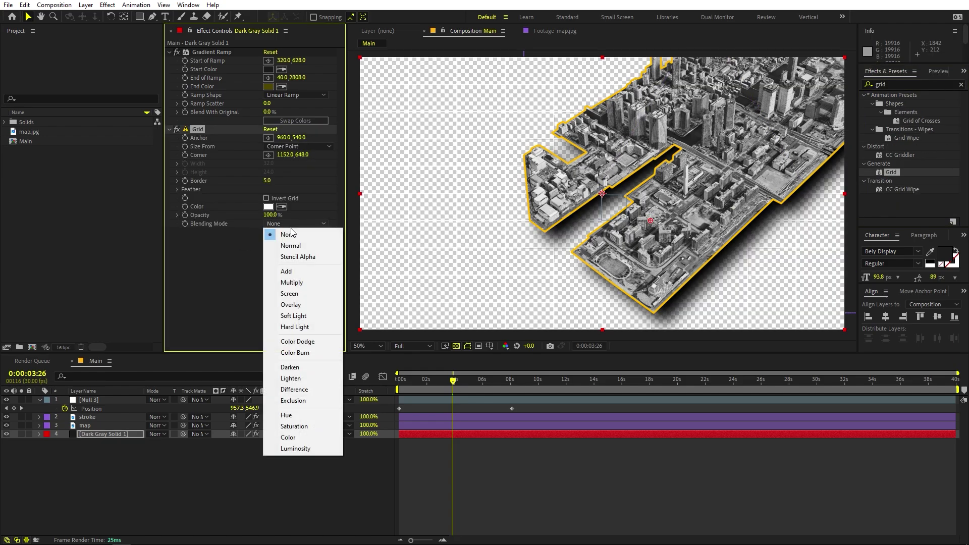
left_click(291, 246)
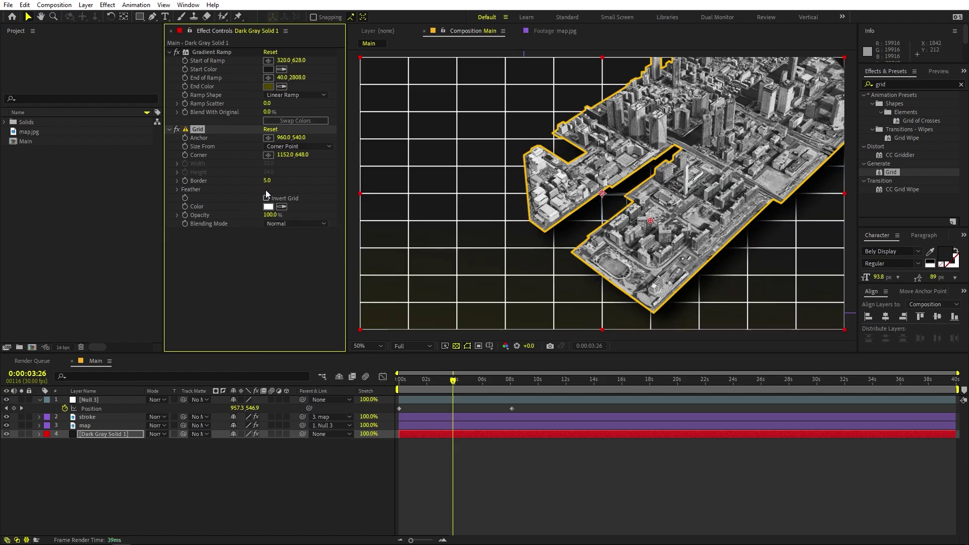
left_click(268, 207)
left_click_drag(41, 281, 33, 308)
left_click(266, 197)
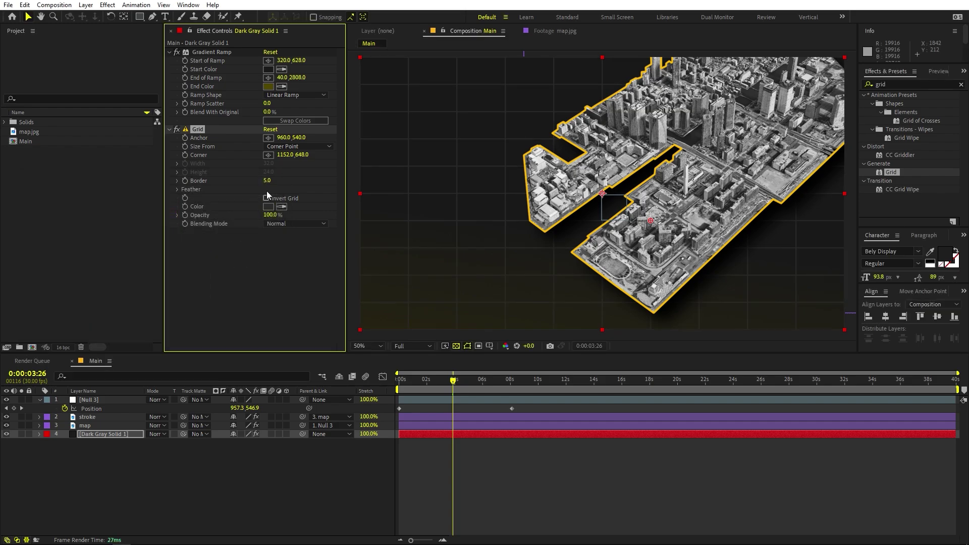
Set the grid's Size From to Width Slider and enlarge the cells.
left_click(284, 146)
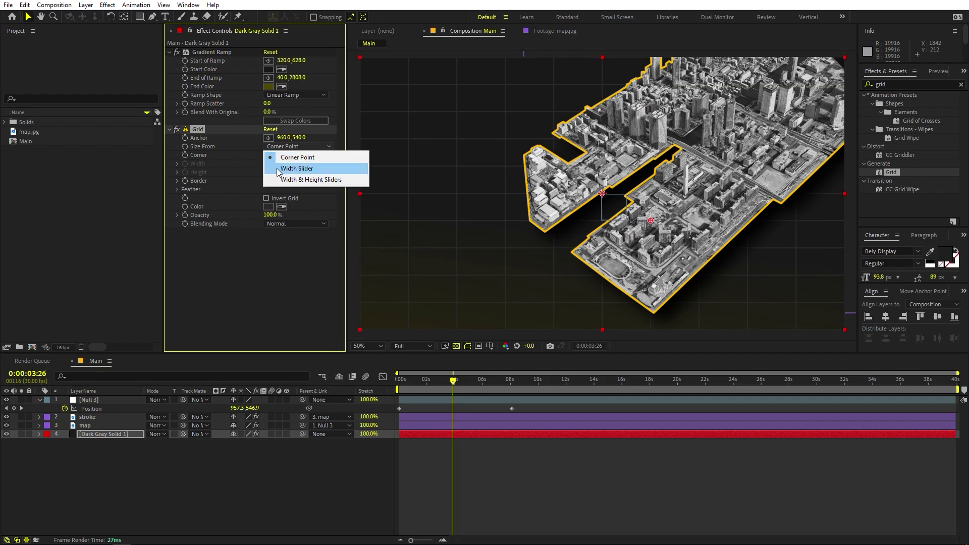
left_click(306, 170)
left_click_drag(272, 165, 322, 170)
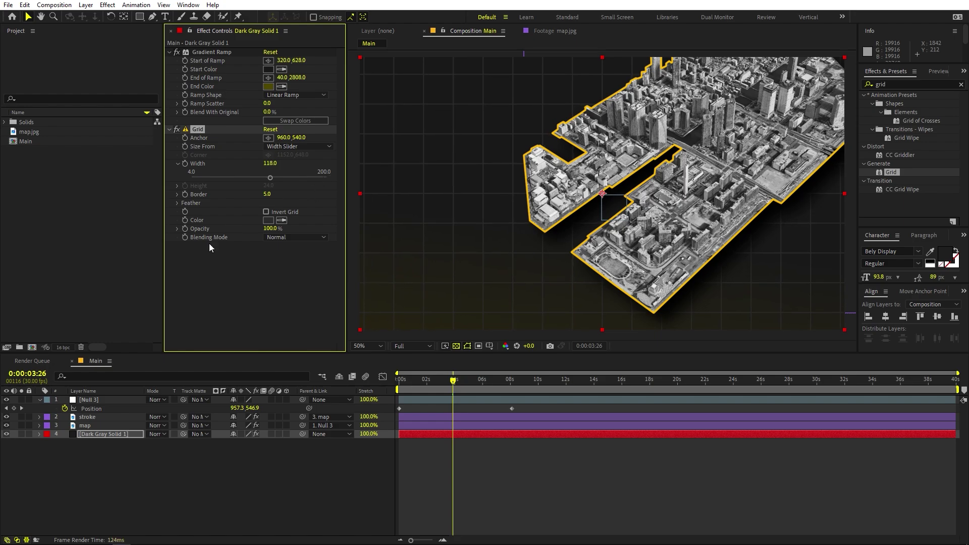
Darken the Gradient Ramp start colour to 131313.
left_click(213, 55)
left_click(267, 69)
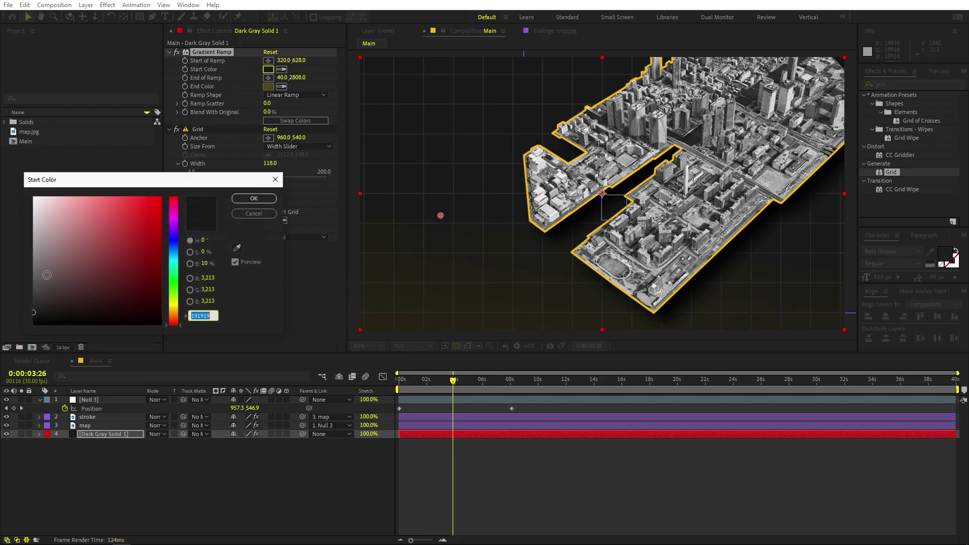
left_click_drag(33, 314, 23, 315)
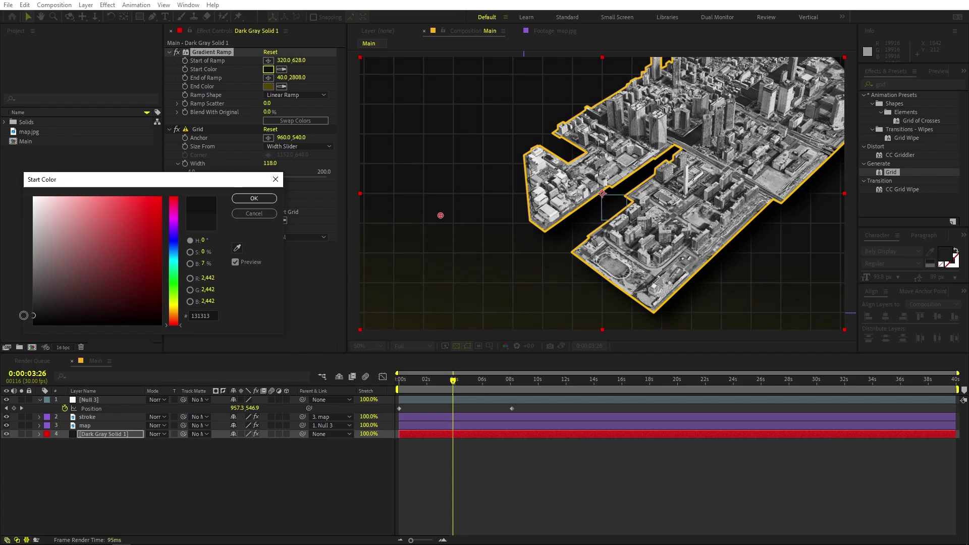
left_click(266, 196)
Thin the grid Border to 2.6 and set the grid Width to about 125.2.
left_click_drag(268, 195, 257, 194)
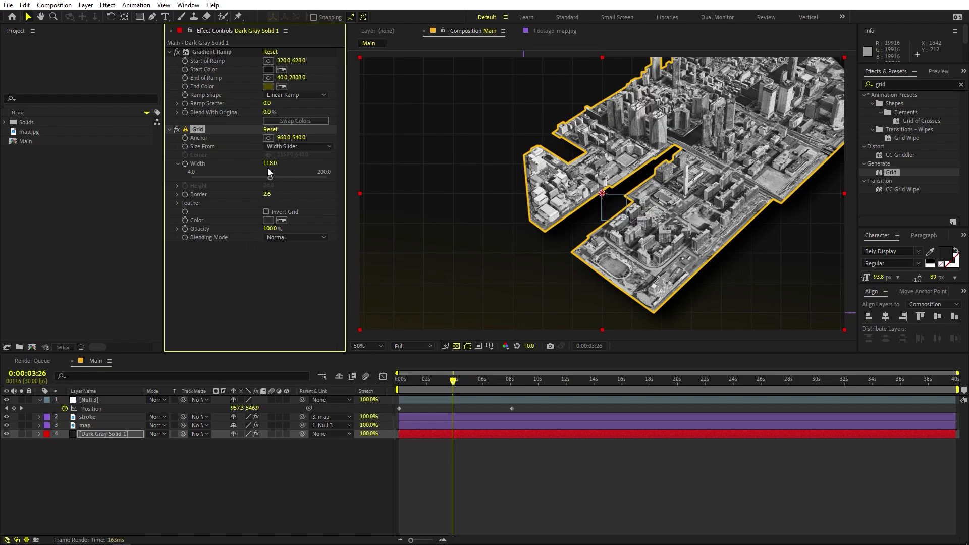
left_click_drag(279, 162, 318, 163)
left_click(565, 444)
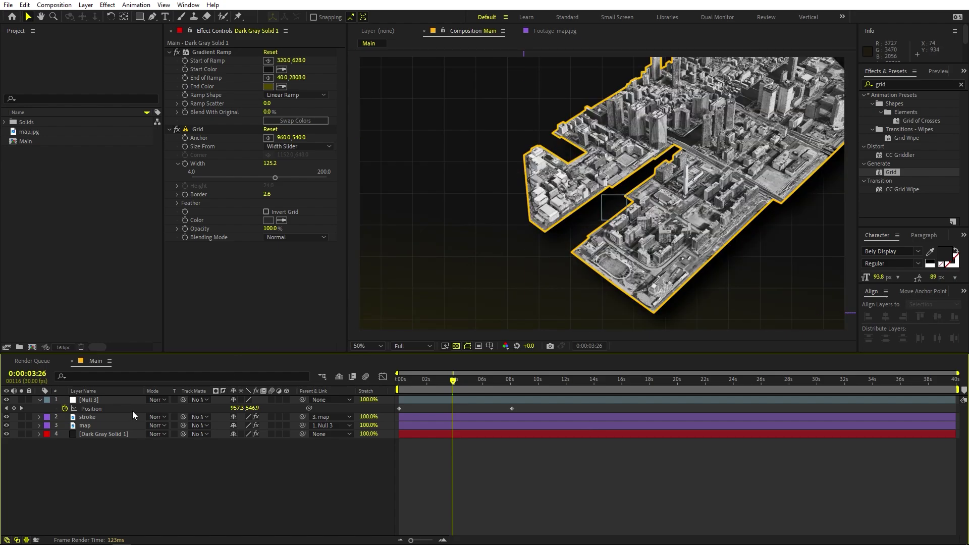
left_click(83, 425)
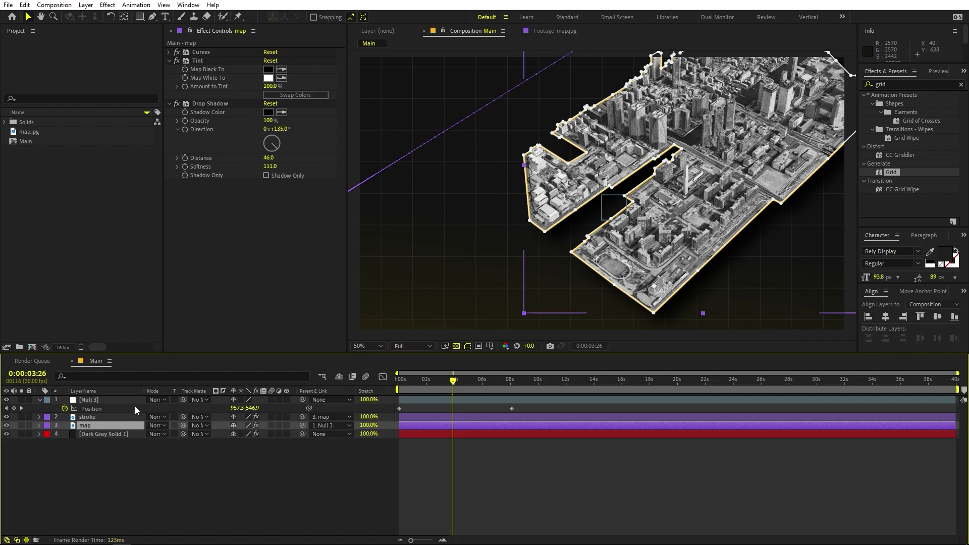
Set the map's Tint Map White To colour to dark gold 674B00.
left_click(201, 60)
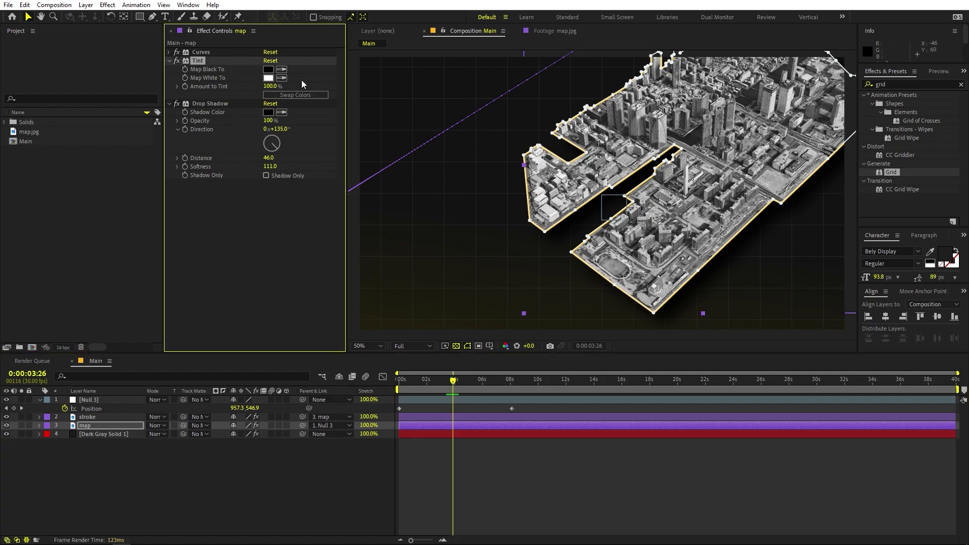
left_click(268, 78)
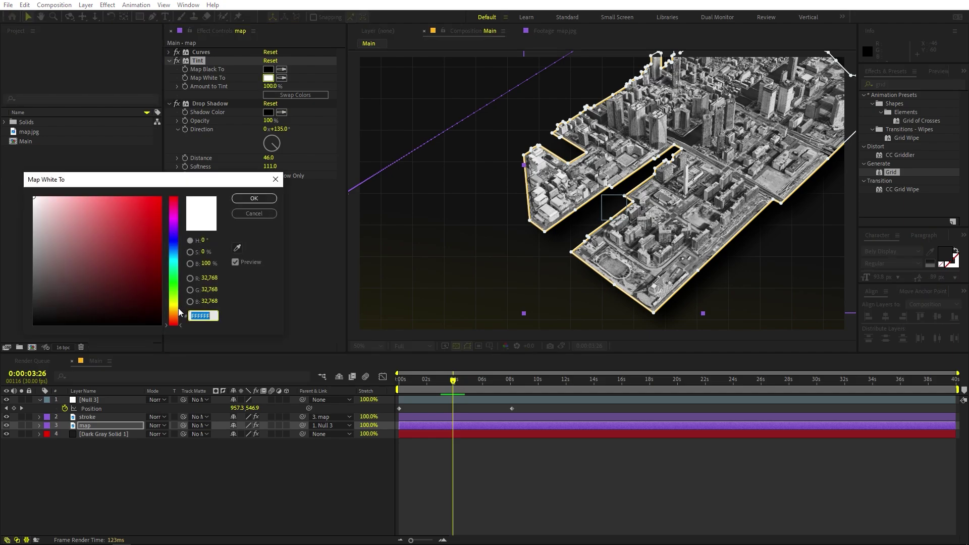
left_click_drag(178, 307, 175, 311)
left_click(160, 236)
left_click_drag(206, 263, 202, 260)
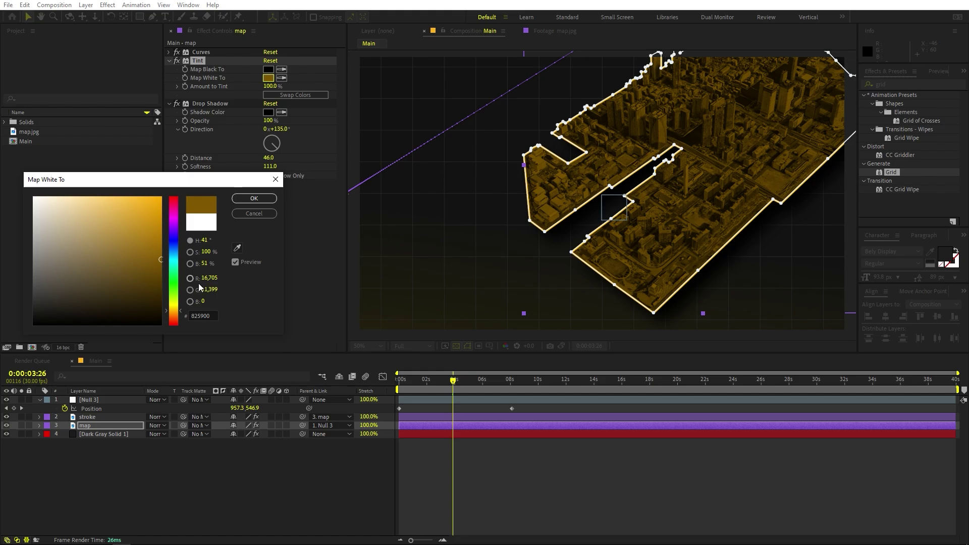
left_click(237, 247)
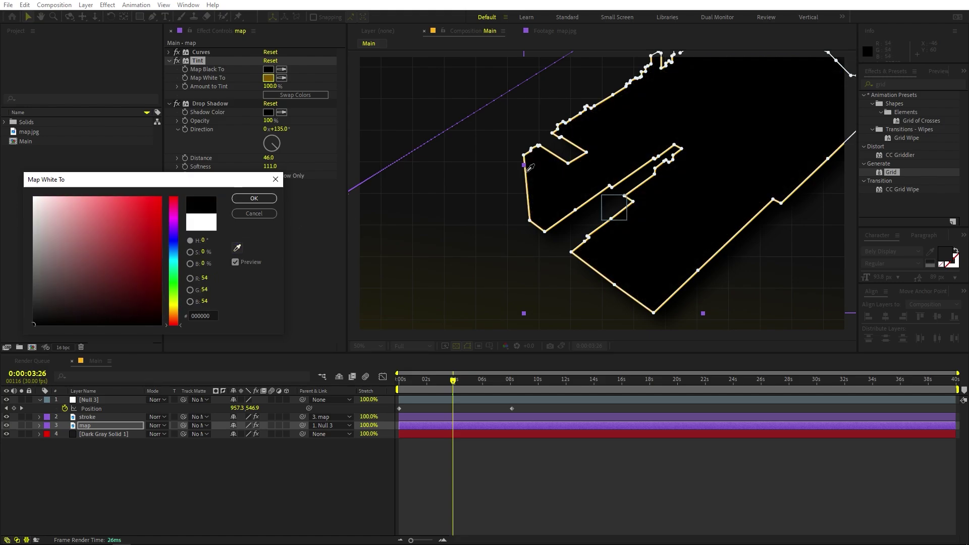
left_click(529, 171)
left_click_drag(164, 208, 199, 273)
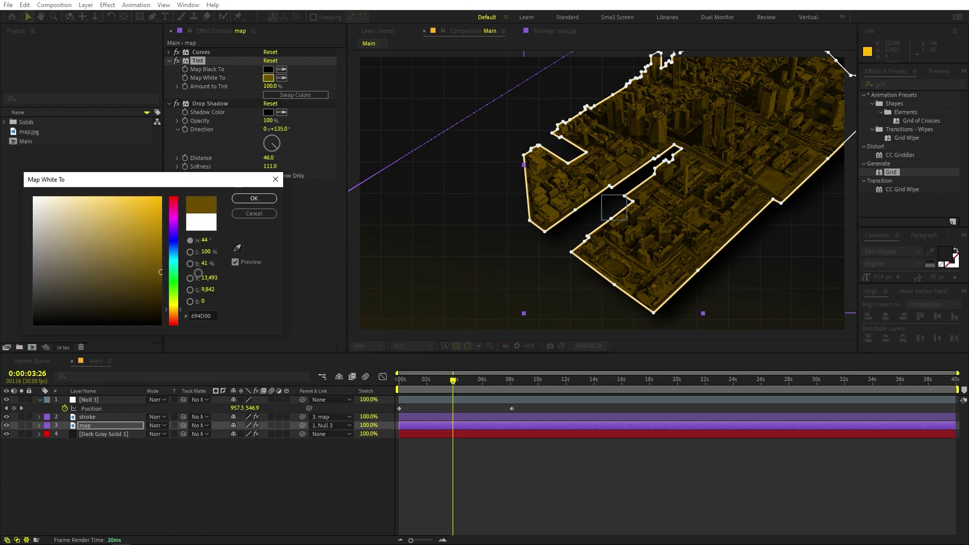
left_click(245, 203)
left_click(729, 396)
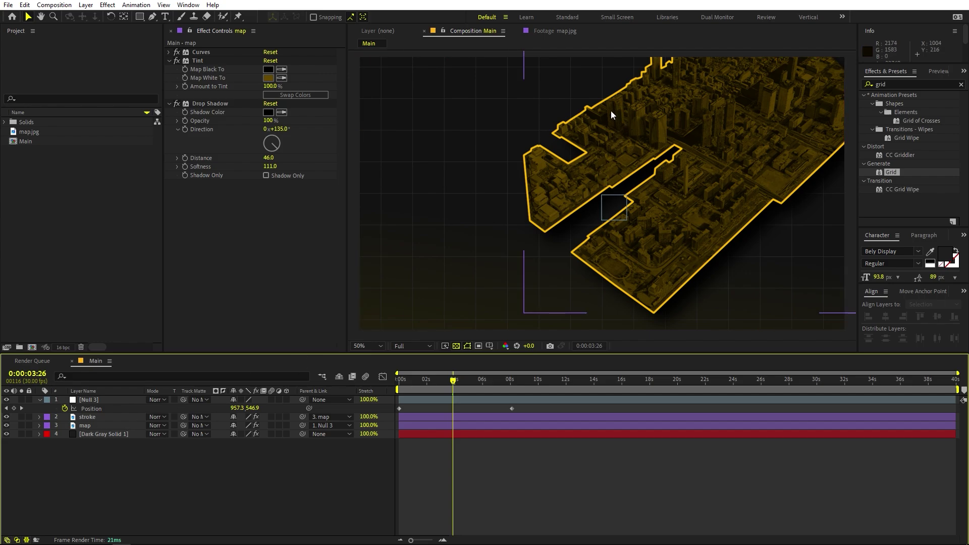
left_click(90, 424)
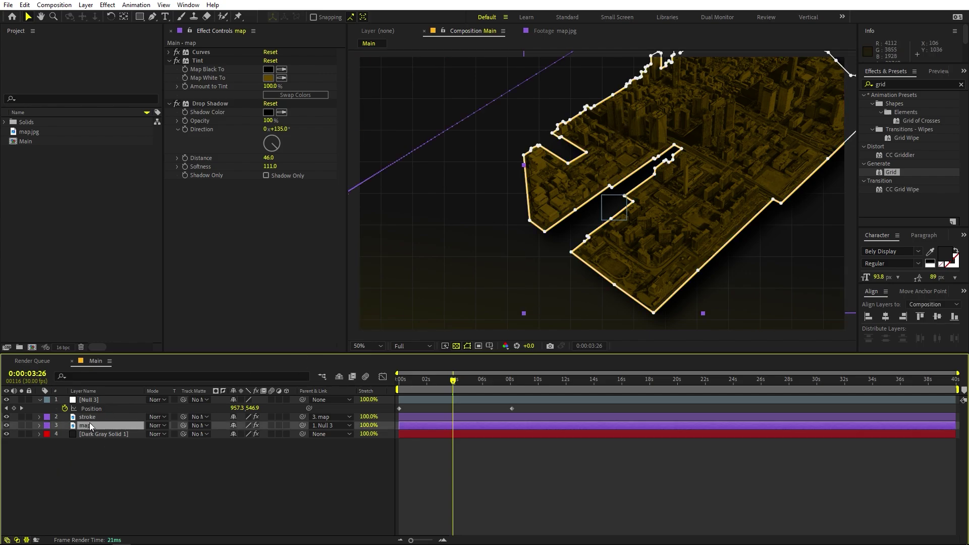
Duplicate the map layer and delete Mask 1 from the map 2 copy.
key("ctrl+d")
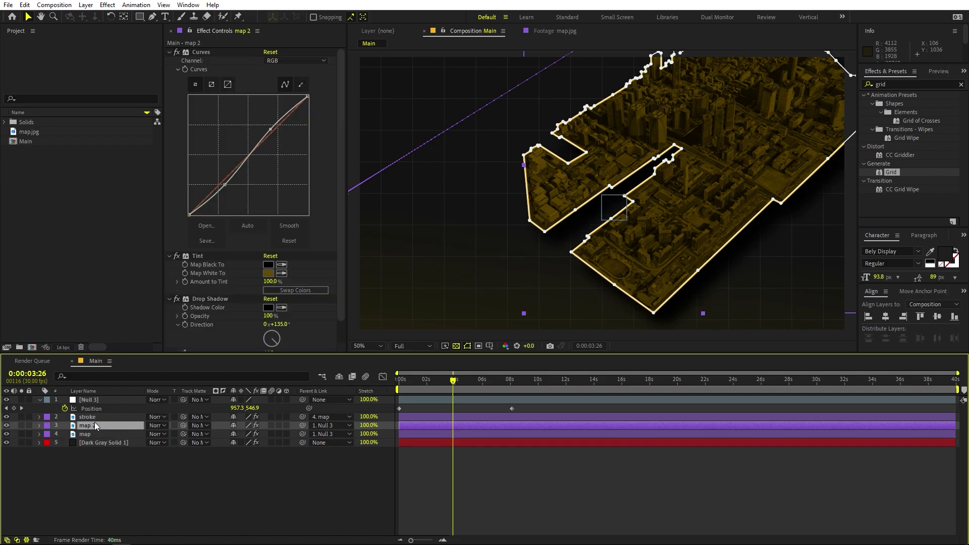
key("m")
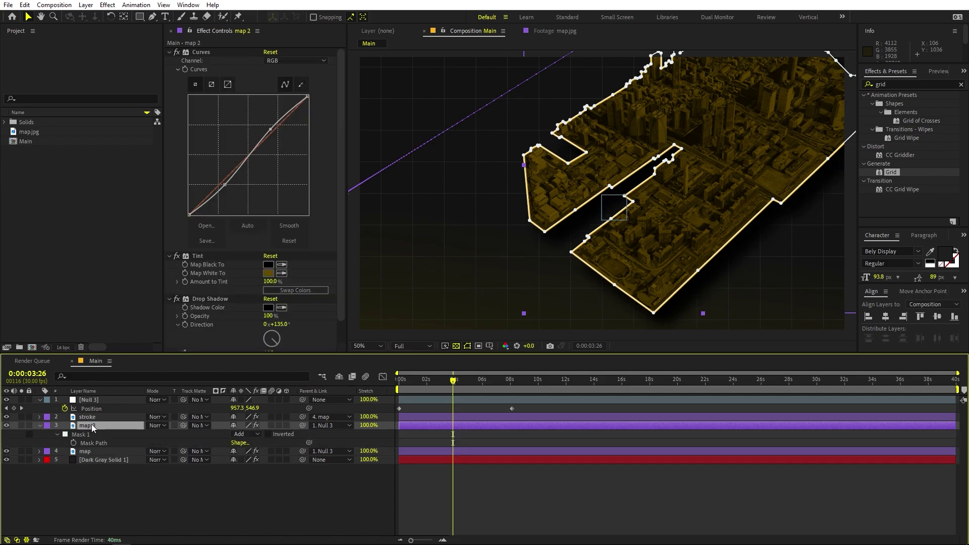
left_click(86, 434)
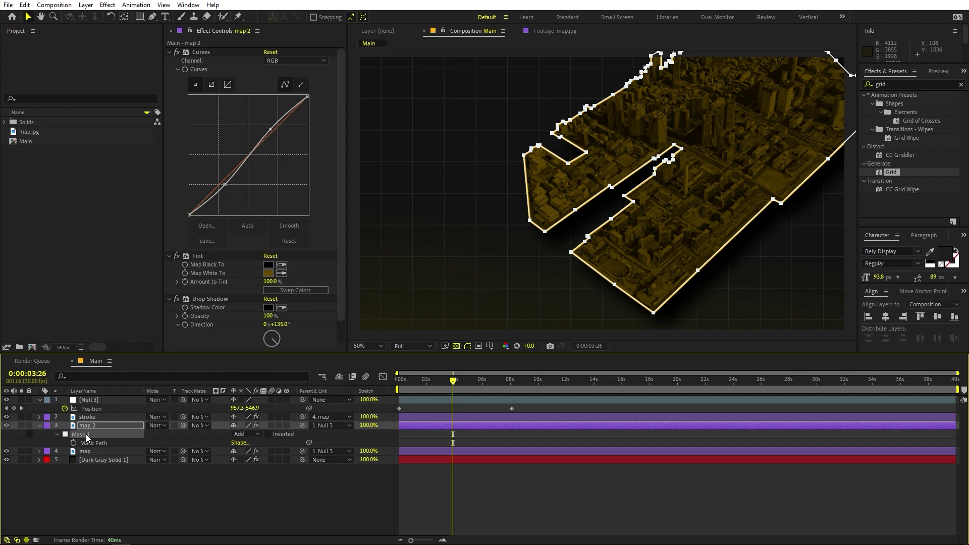
key("Delete")
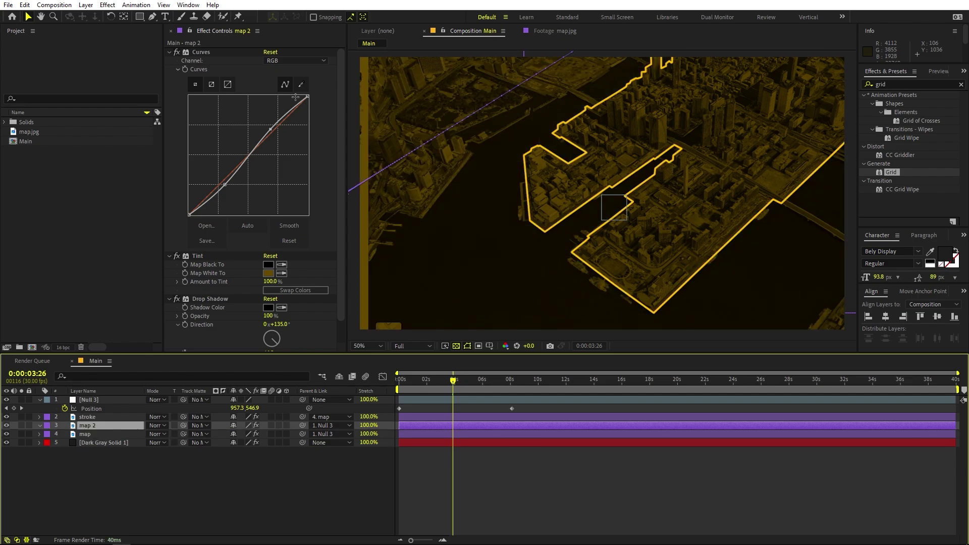
Zoom in on the towers and remove the Tint effect from map 2.
left_click(152, 17)
key("period")
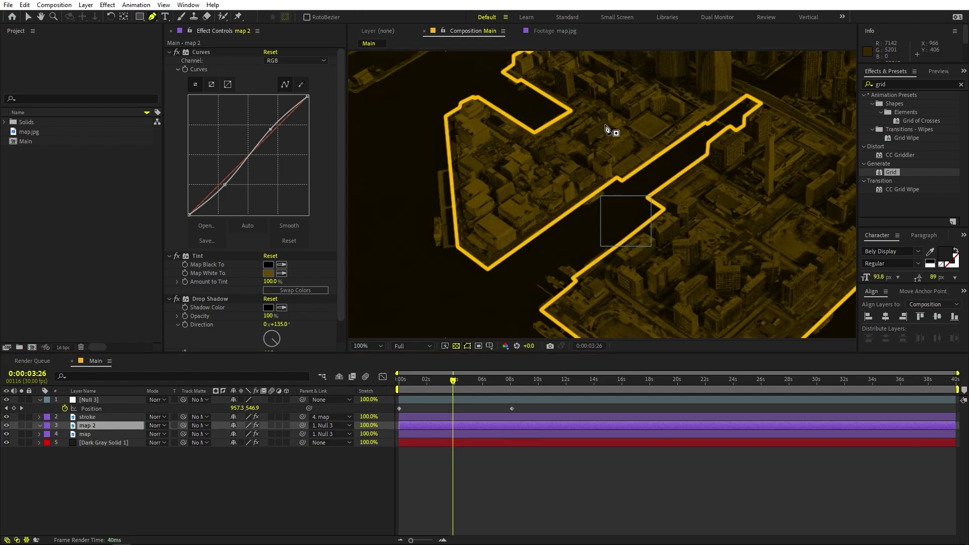
key("period")
left_click_drag(605, 151, 522, 181)
left_click(191, 256)
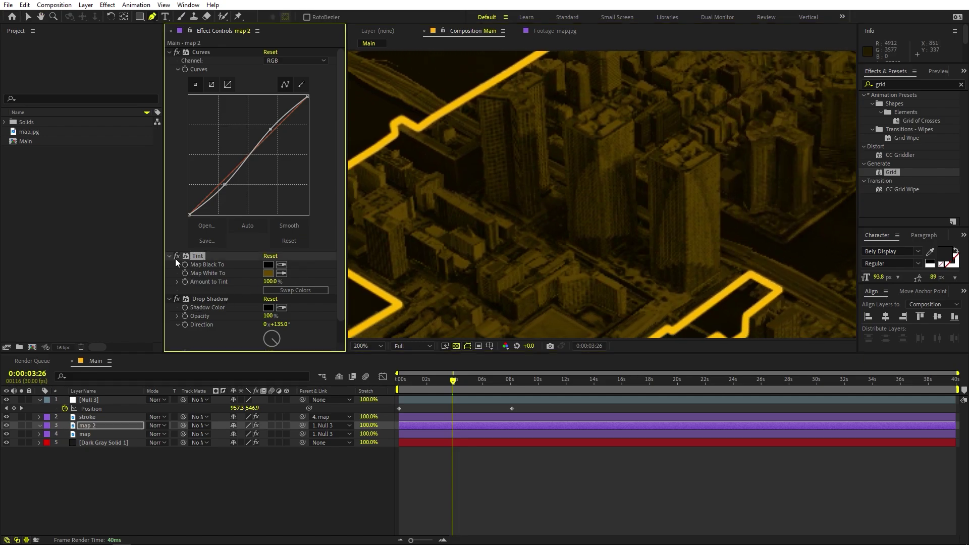
key("Delete")
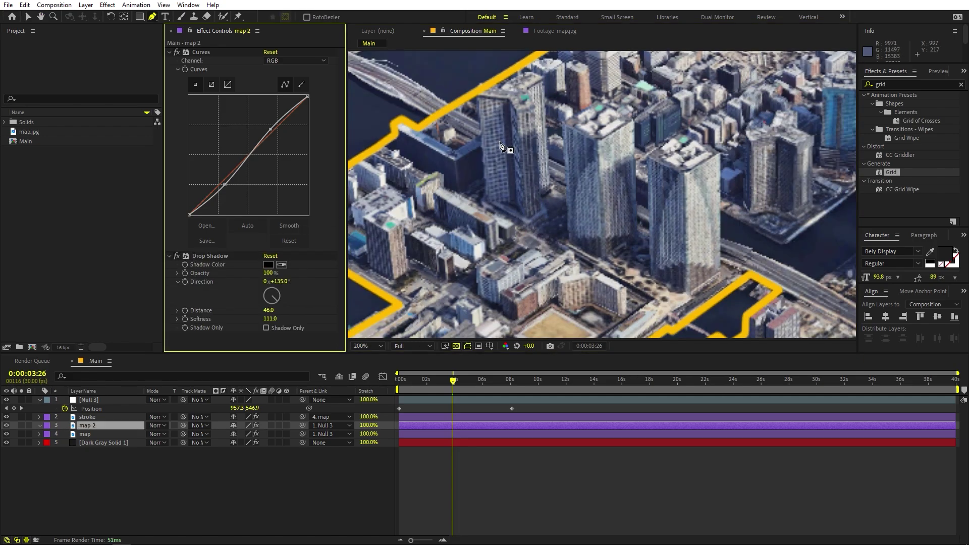
left_click_drag(518, 176, 544, 182)
Start a Pen mask on map 2 with points at the first tower's base and top.
key("g")
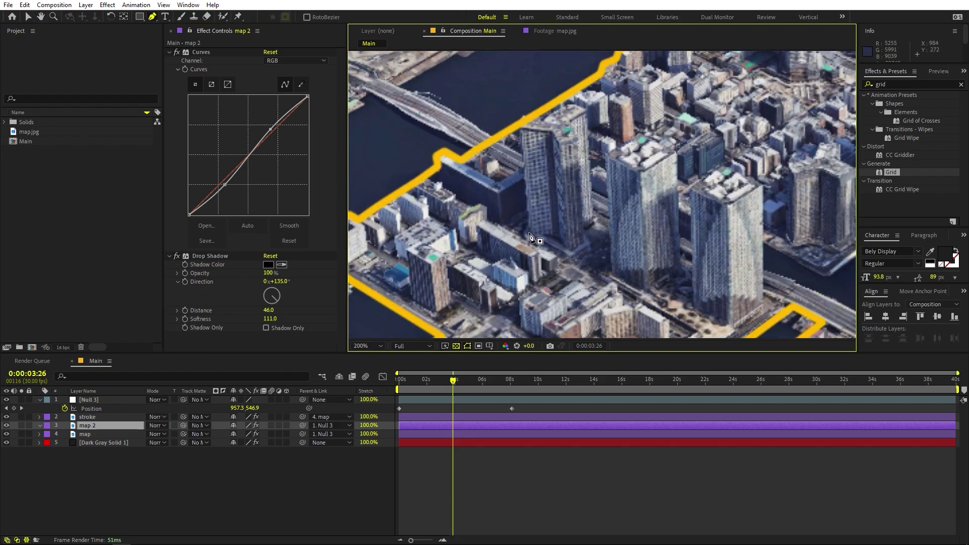
left_click(528, 233)
left_click(520, 129)
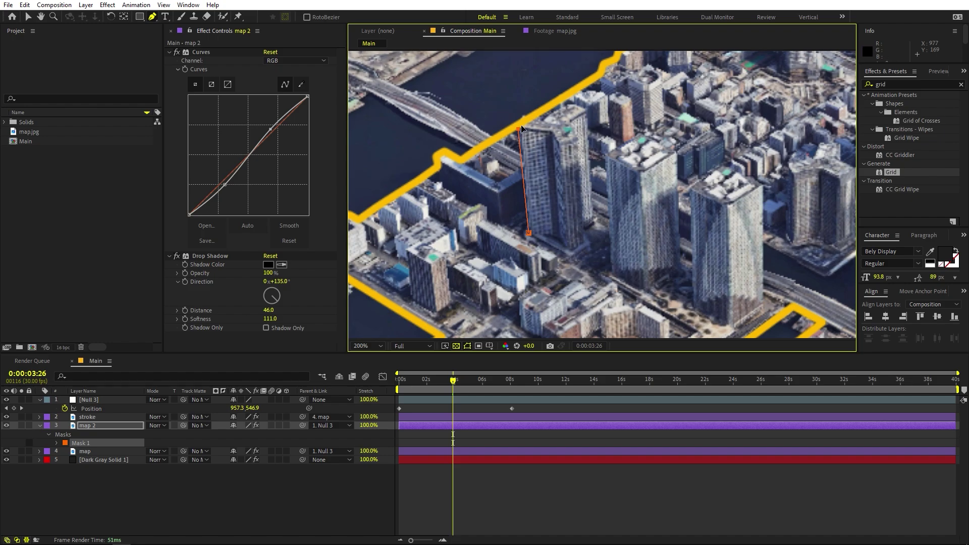
Draw Mask 1 as a closed outline around the first tower on map 2.
left_click(572, 104)
left_click(586, 111)
left_click(595, 219)
left_click(583, 229)
left_click(588, 246)
left_click(566, 251)
left_click(557, 237)
left_click(529, 233)
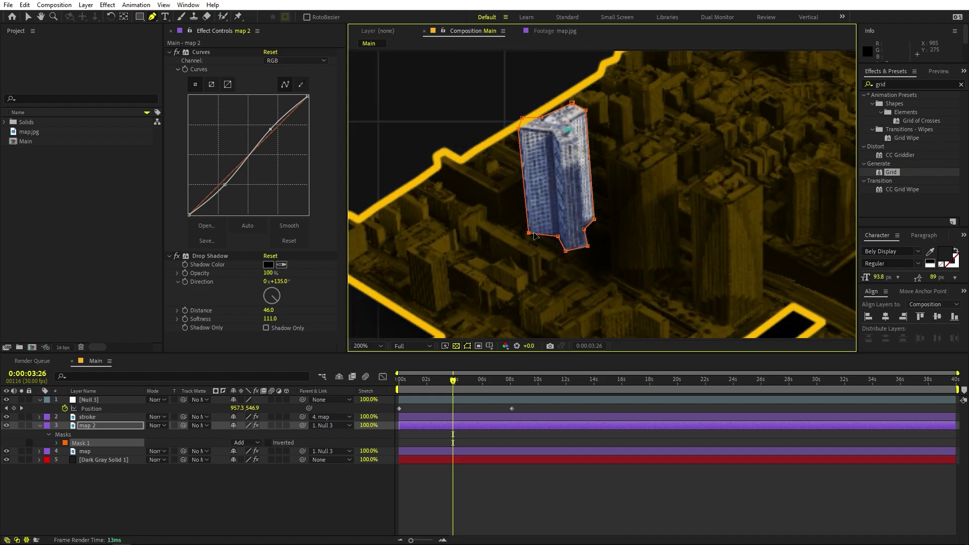
Add Mask 2 tracing the second tower's rooftop, sides and base.
left_click(94, 426)
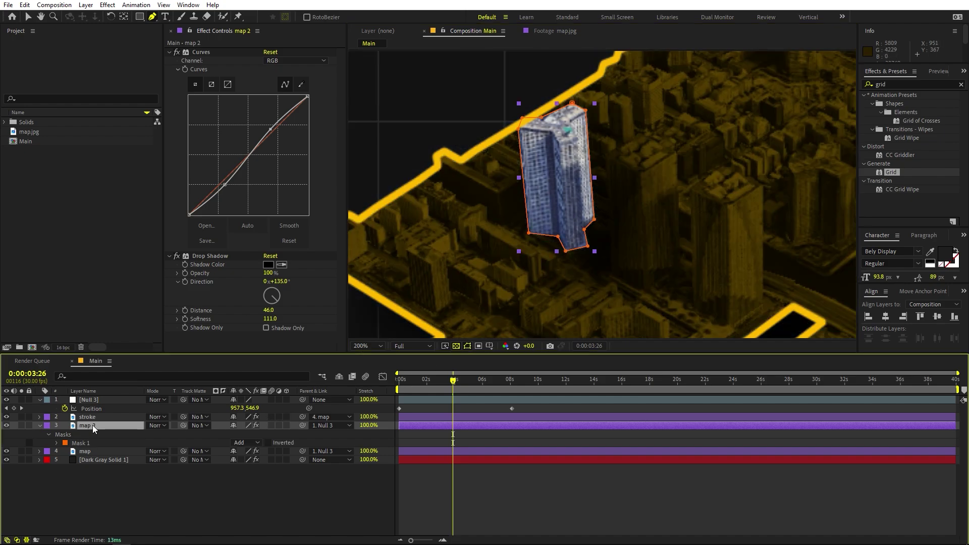
left_click(608, 155)
left_click(646, 133)
left_click(678, 153)
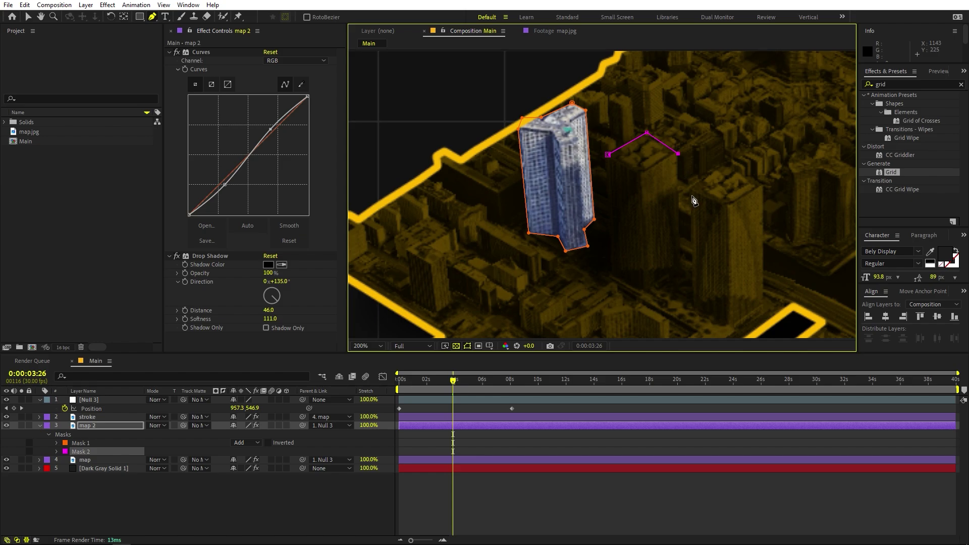
left_click(684, 273)
left_click(642, 288)
left_click(608, 155)
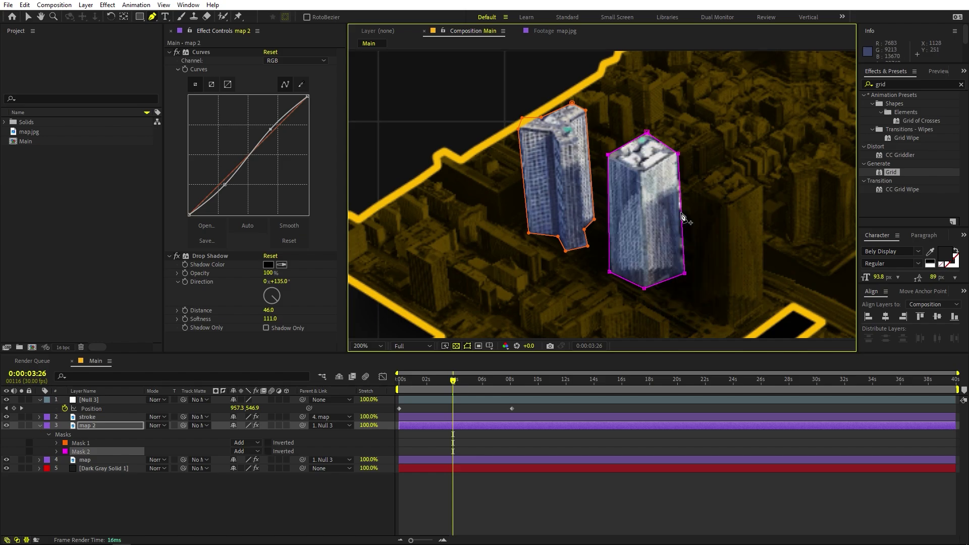
Outline the third tower with a closed Mask 3.
left_click(732, 163)
left_click(766, 192)
left_click(766, 302)
left_click(730, 325)
left_click(687, 299)
left_click(691, 179)
left_click(732, 163)
Draw Mask 4 around the lower city block, then deselect the layer.
scroll(732, 167, "down", 4)
scroll(699, 219, "up", 3)
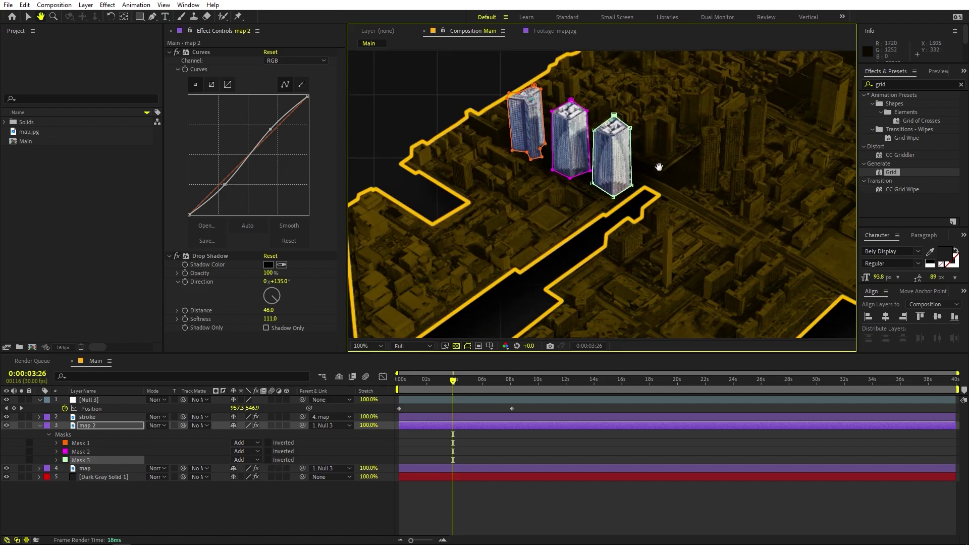
scroll(697, 212, "down", 3)
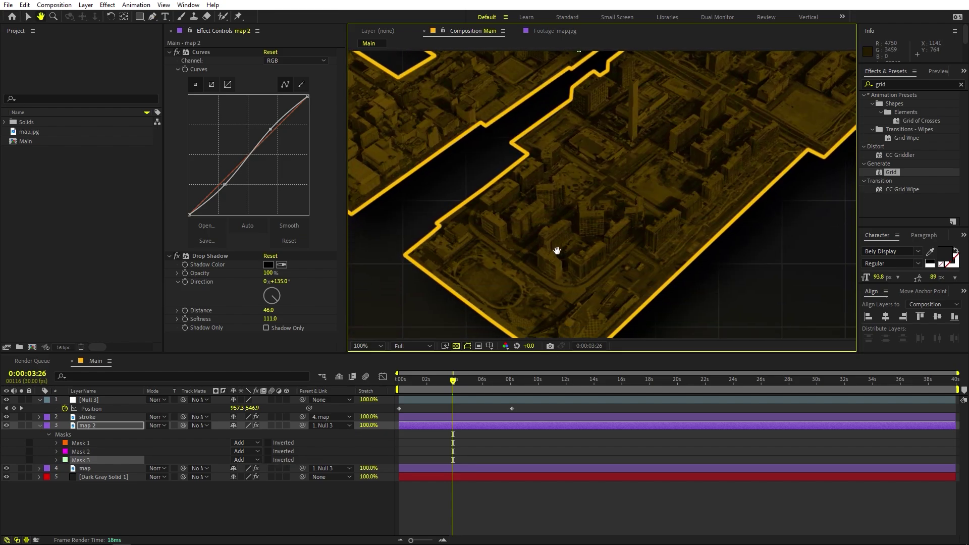
left_click_drag(568, 240, 589, 242)
scroll(603, 199, "up", 2)
key("g")
left_click(440, 196)
left_click(439, 172)
left_click(519, 150)
left_click(625, 65)
left_click(761, 131)
left_click(767, 194)
left_click(706, 252)
left_click(623, 313)
left_click(440, 197)
left_click(613, 465)
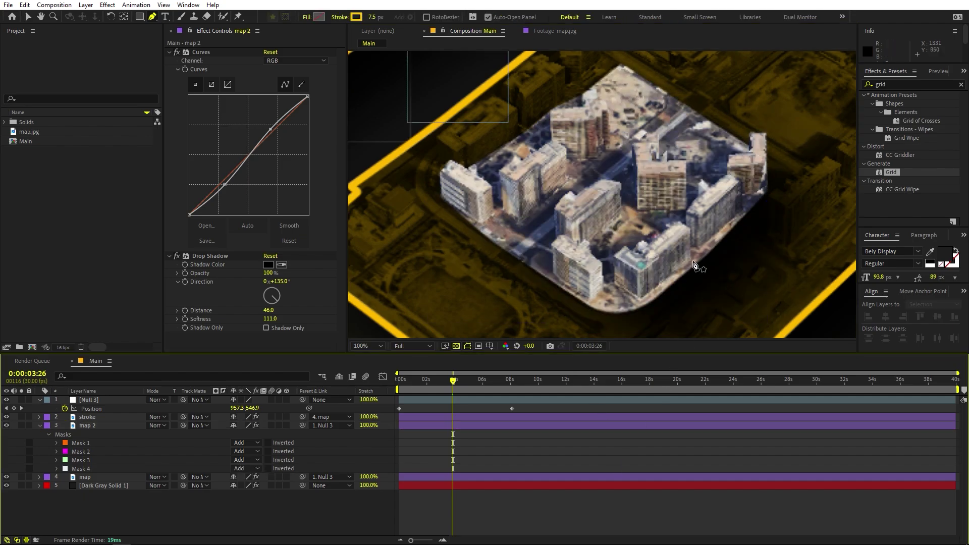
scroll(689, 273, "down", 2)
Turn the Drop Shadow direction on map 2 and map to about 180°.
scroll(689, 273, "up", 1)
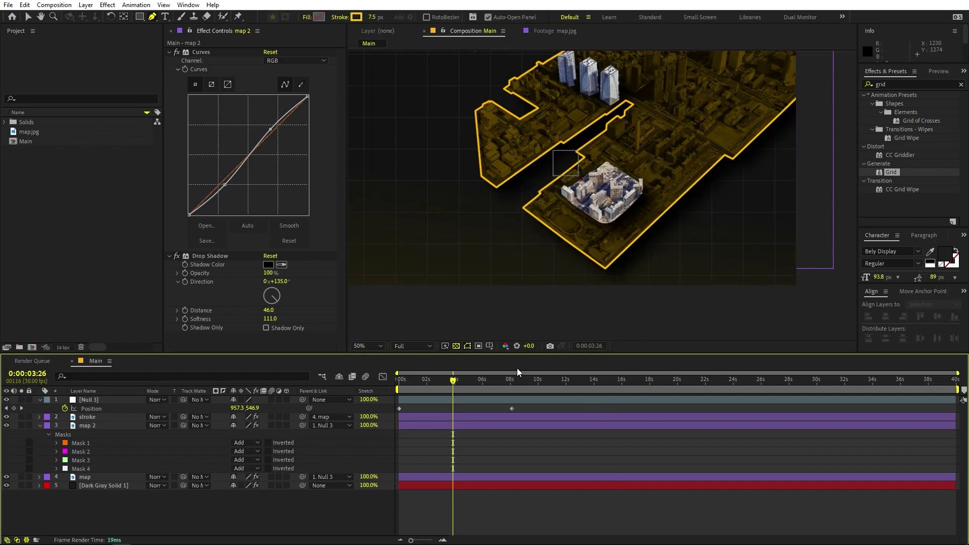
key("slash")
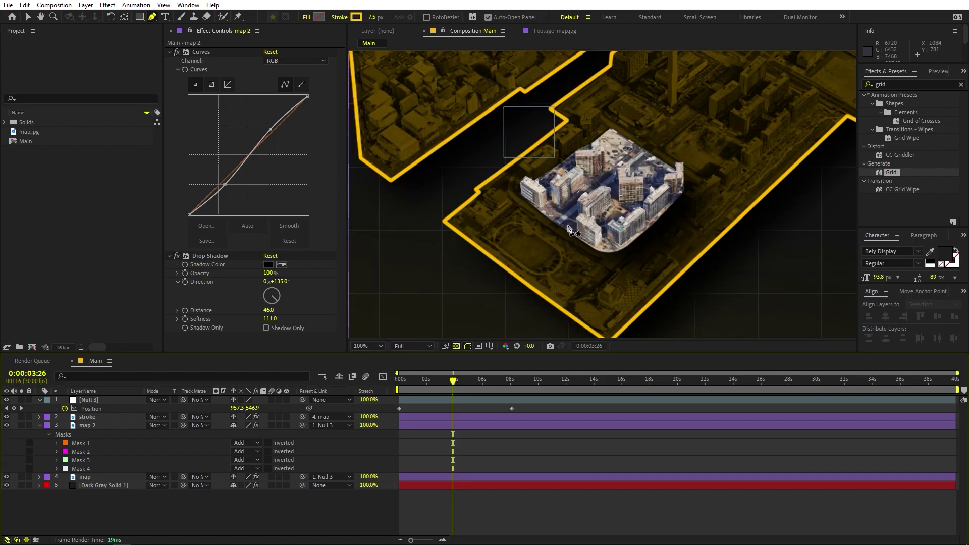
left_click(96, 417)
left_click(96, 427)
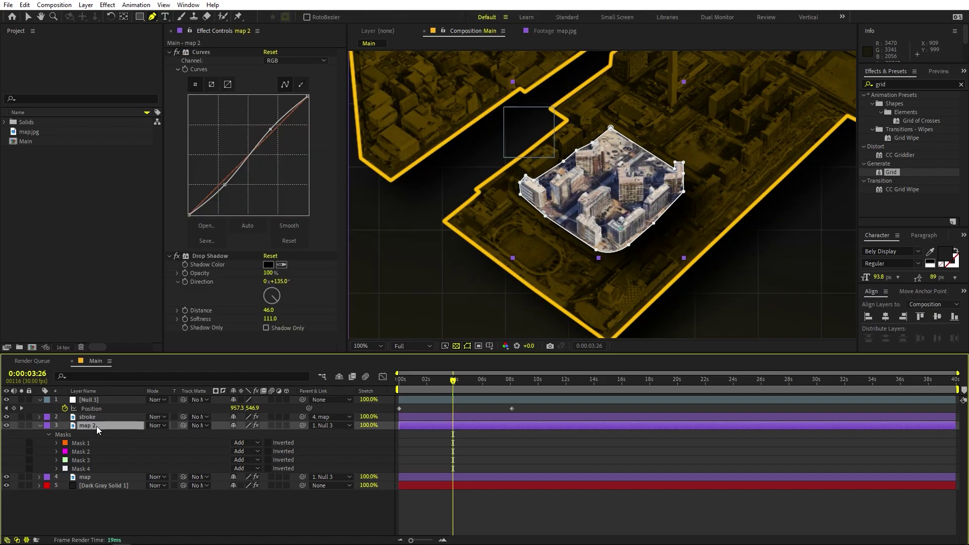
left_click_drag(279, 281, 306, 287)
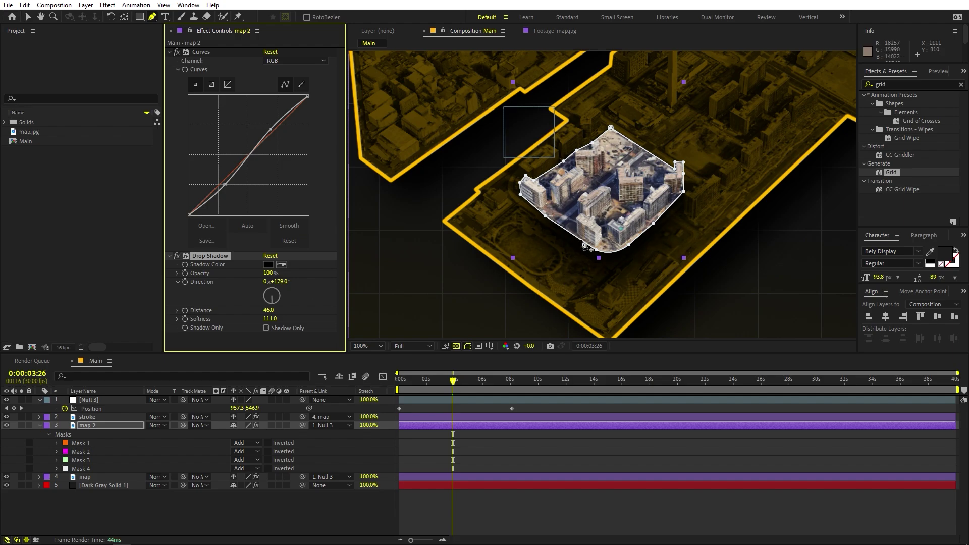
left_click(104, 477)
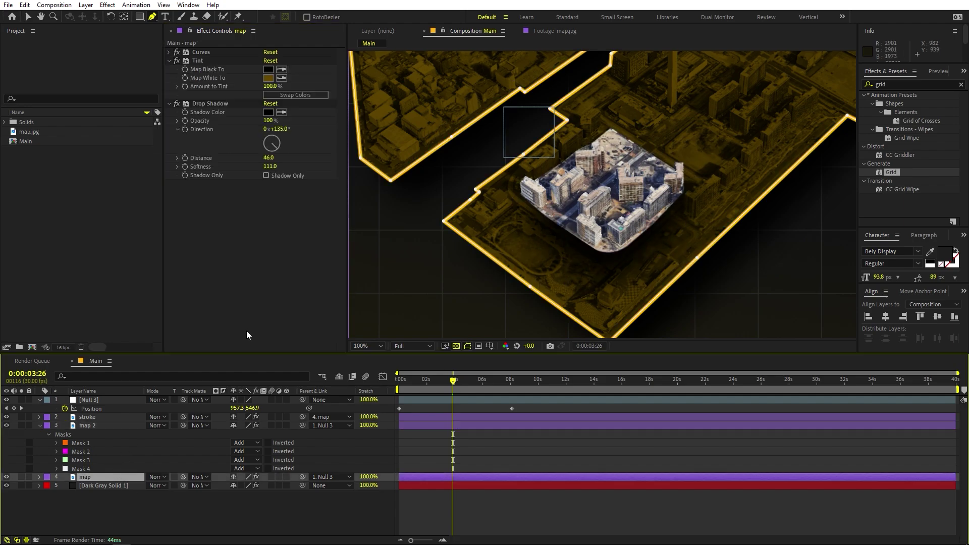
left_click_drag(286, 128, 323, 132)
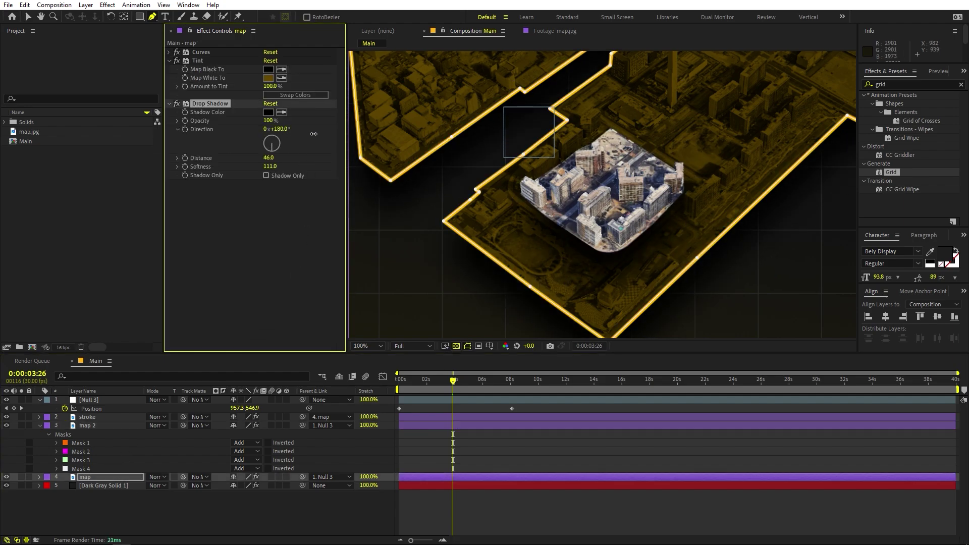
Select Dark Gray Solid 1 and set the viewer magnification to Fit.
scroll(588, 300, "down", 4)
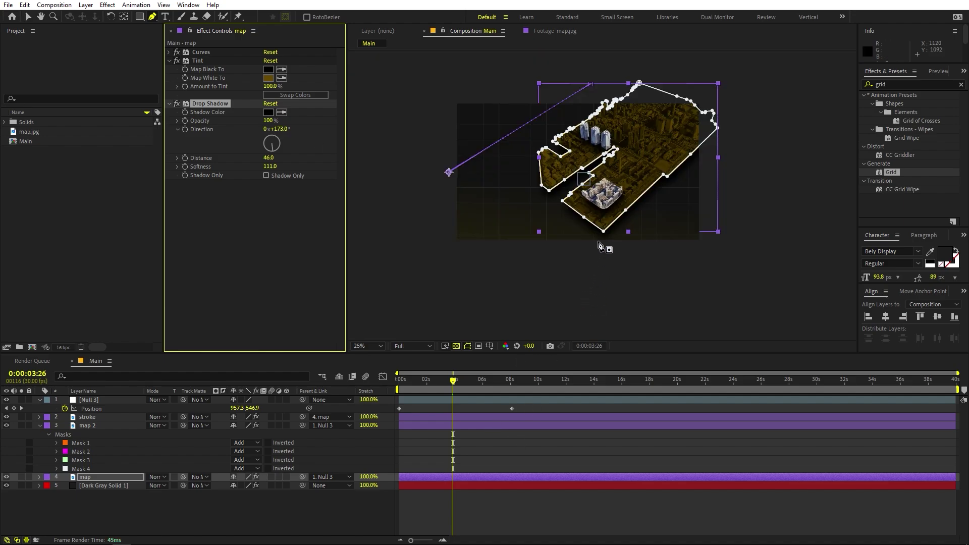
left_click(671, 486)
scroll(684, 273, "up", 2)
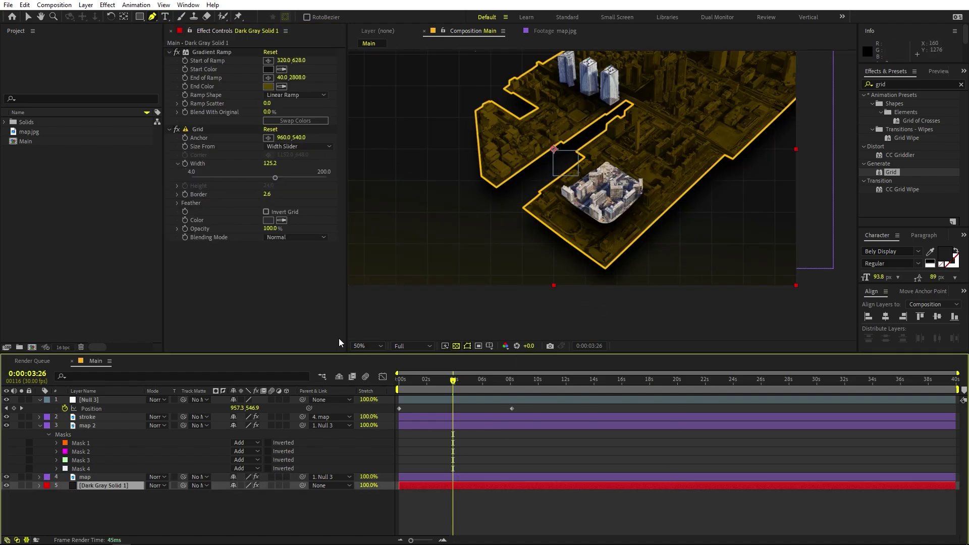
left_click(366, 346)
left_click(378, 372)
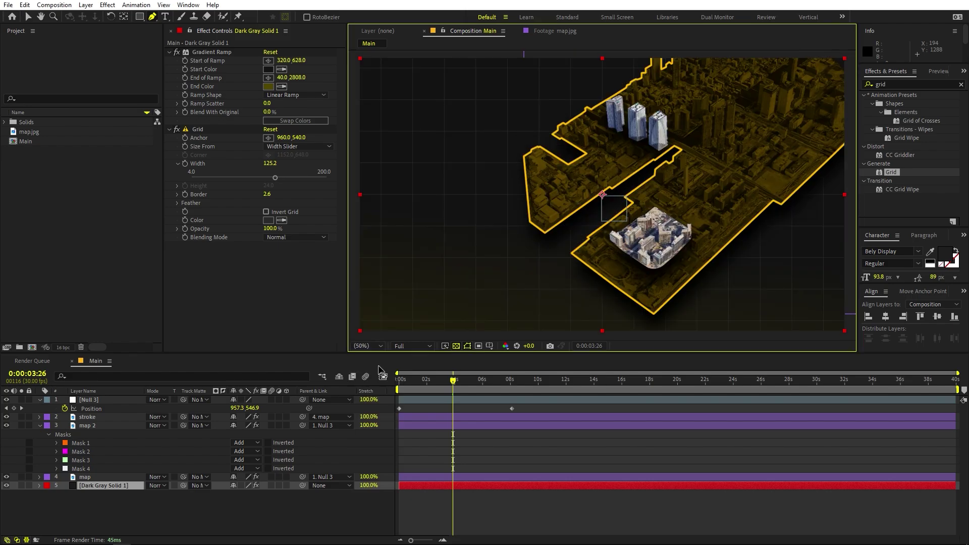
Add a TOKYO text layer left of the map with white FFFFFF fill.
left_click(165, 17)
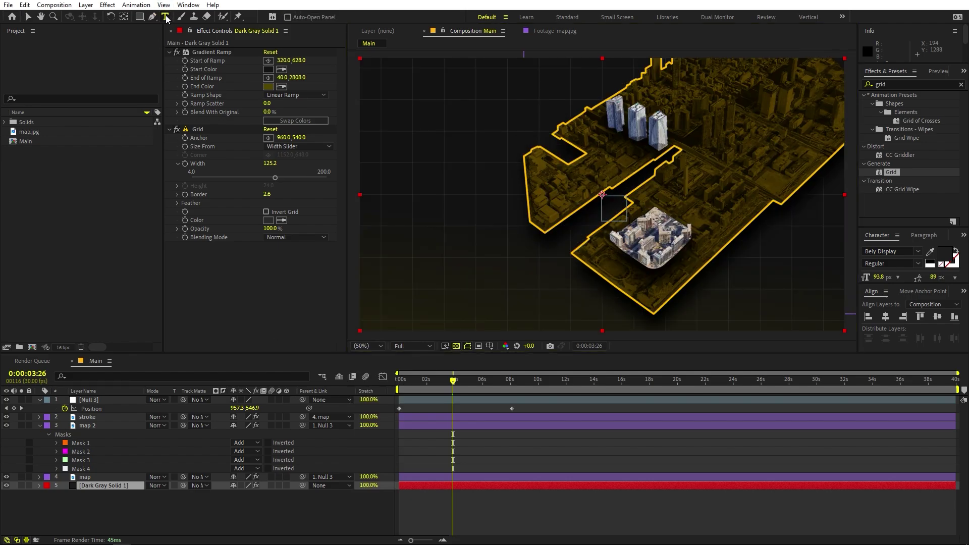
left_click(407, 183)
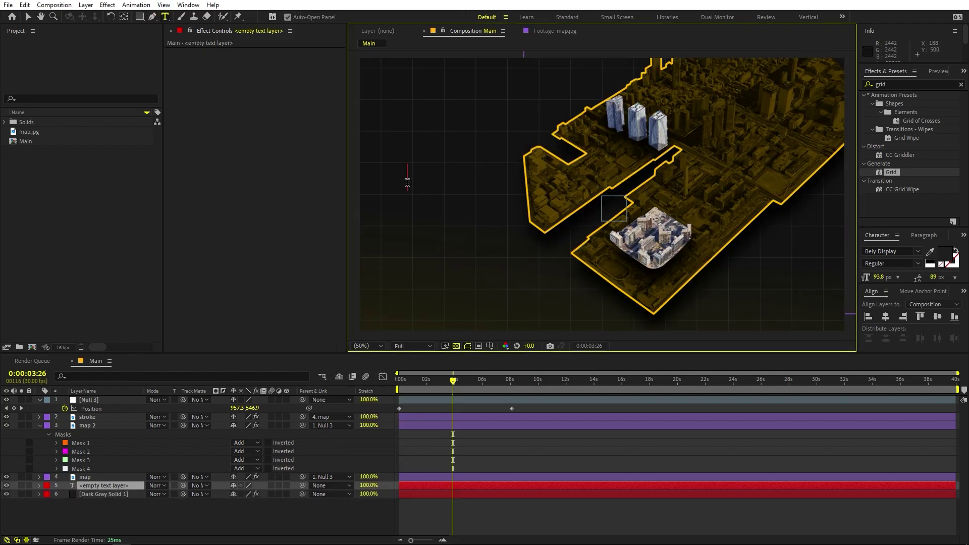
type("TOKYO")
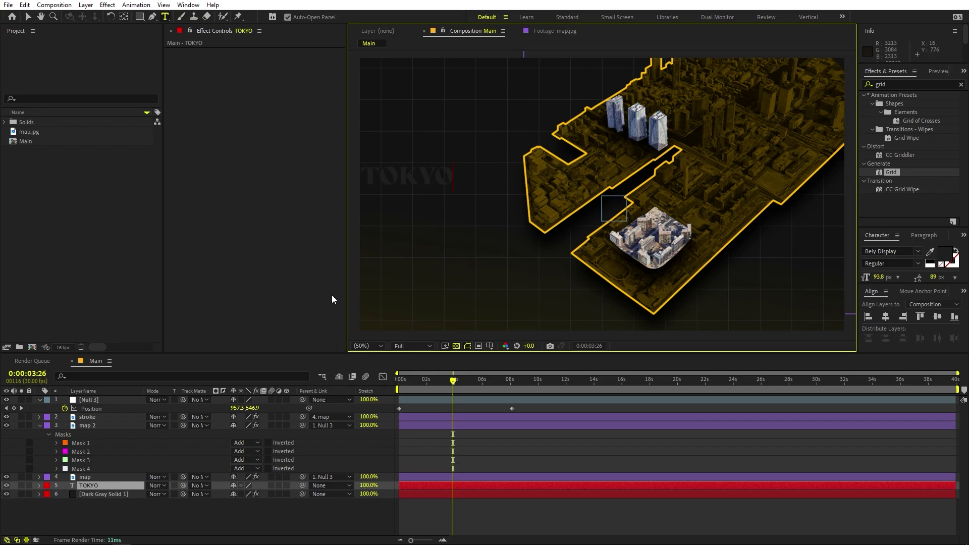
key("ctrl+a")
left_click(946, 255)
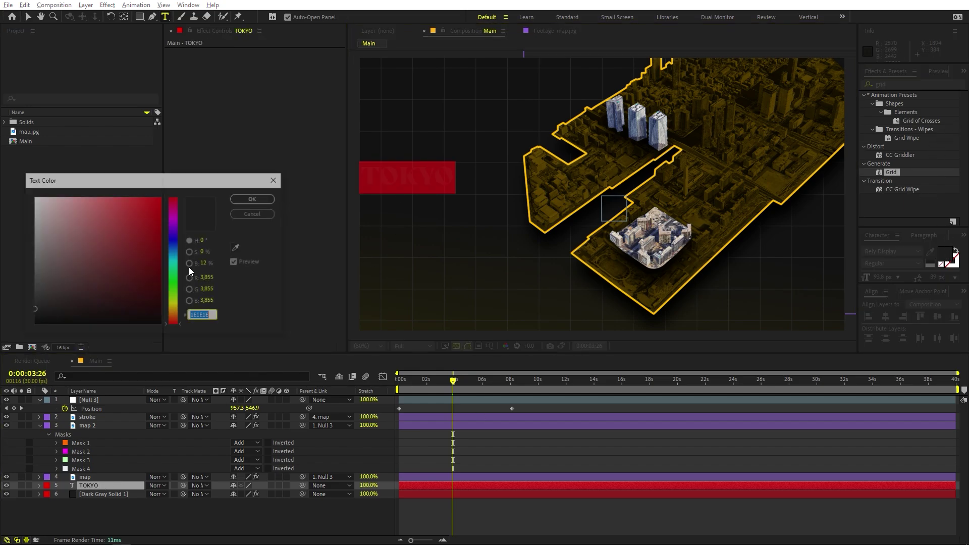
type("ffffff")
left_click(267, 200)
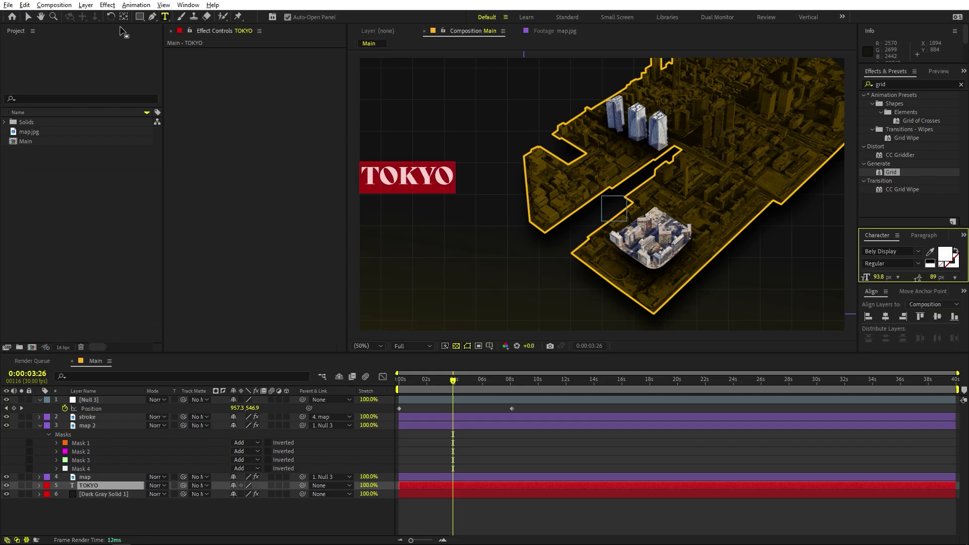
left_click(24, 22)
Centre TOKYO vertically and place a duplicate copy just below it.
left_click(456, 171)
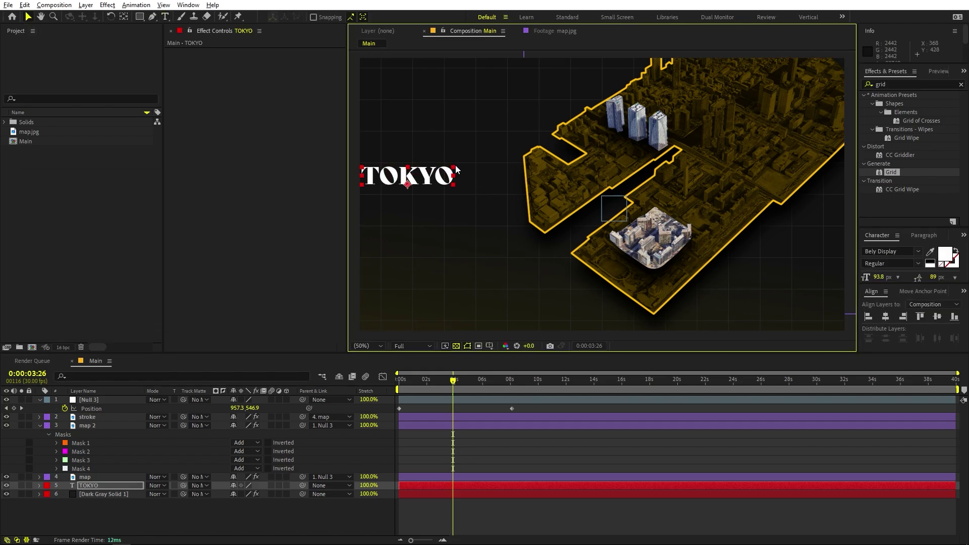
left_click_drag(449, 177, 480, 204)
left_click(934, 316)
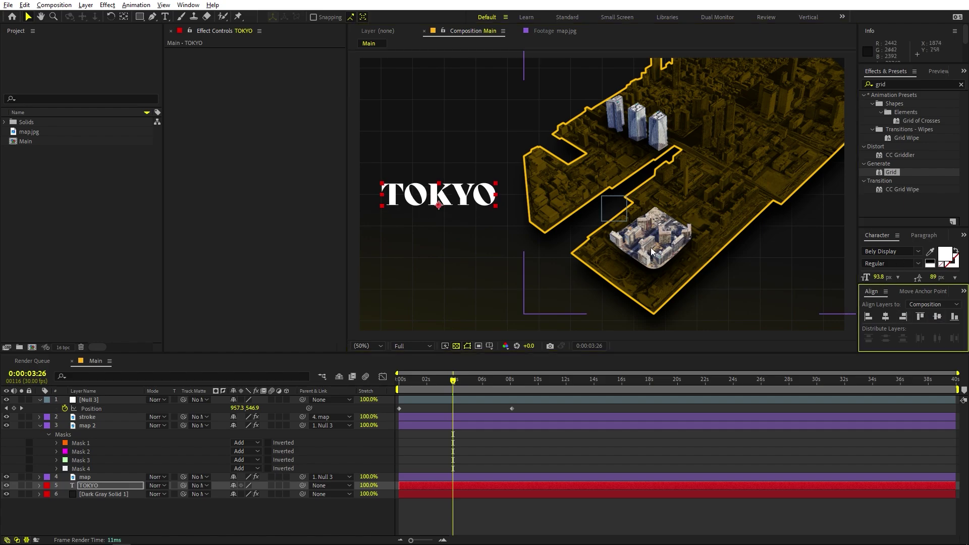
left_click(482, 200)
key("ctrl+d")
left_click_drag(482, 200, 476, 233)
double_click(477, 233)
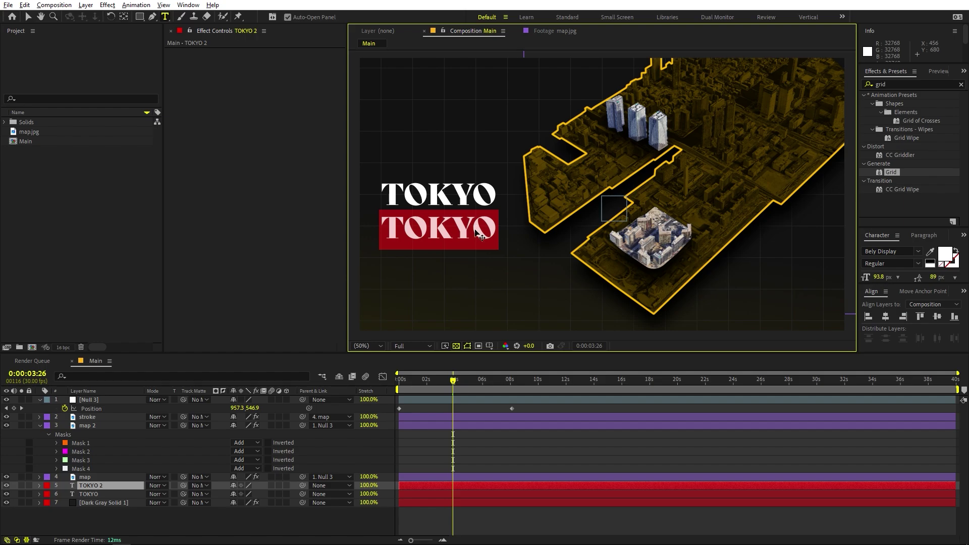
Change the copy's text to 東京 and scale it down under TOKYO.
type("東京")
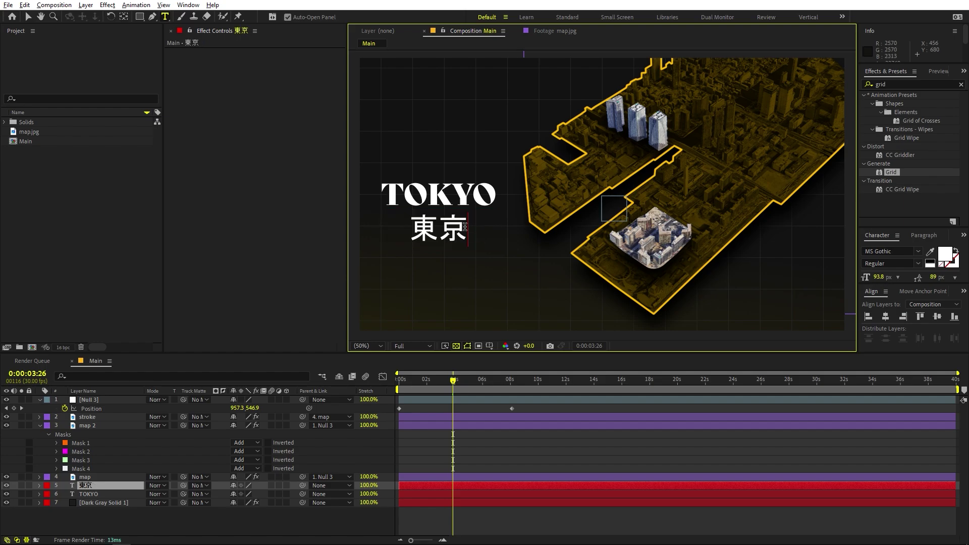
left_click(29, 16)
left_click(460, 231)
left_click_drag(460, 231, 453, 229)
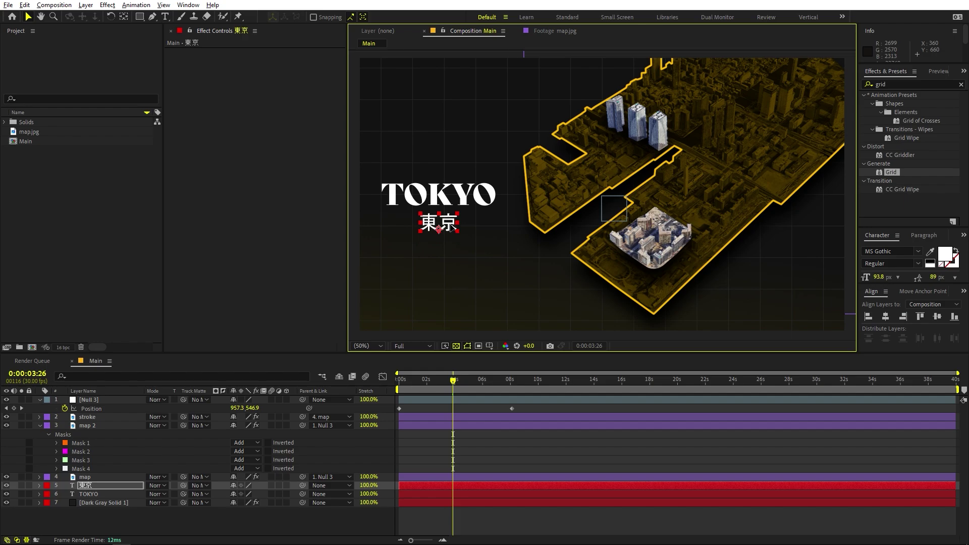
Colour 東京 gold by sampling the map's outline colour.
double_click(478, 489)
left_click(930, 252)
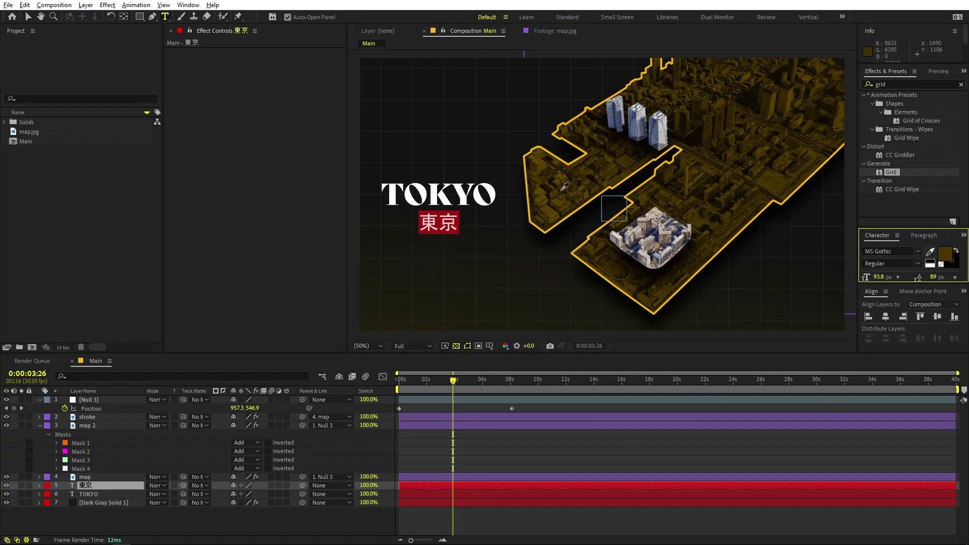
left_click(526, 151)
key("Escape")
key("comma")
key("period")
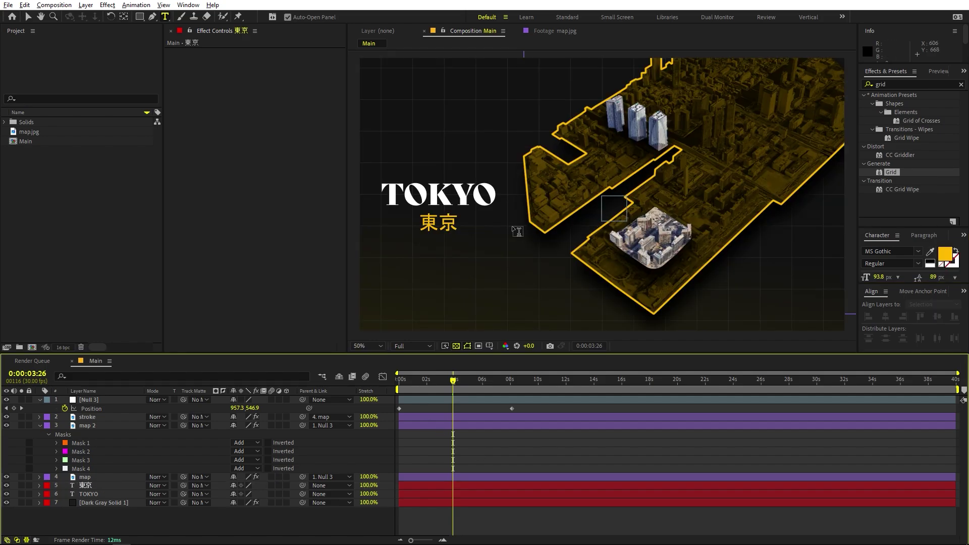
left_click(31, 17)
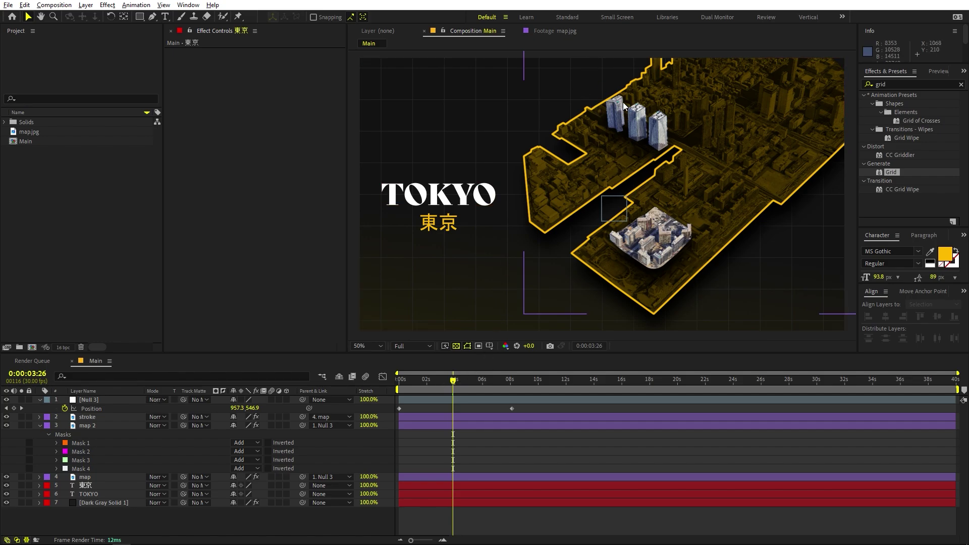
Draw a 7.5 px yellow callout path from a tower bending up and left.
scroll(580, 177, "up", 2)
left_click_drag(631, 101, 671, 201)
key("g")
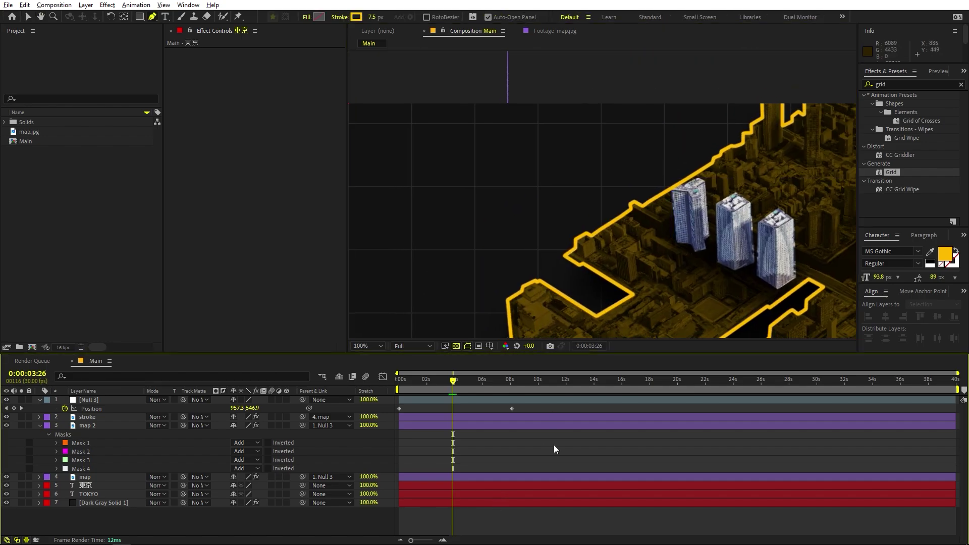
left_click(669, 202)
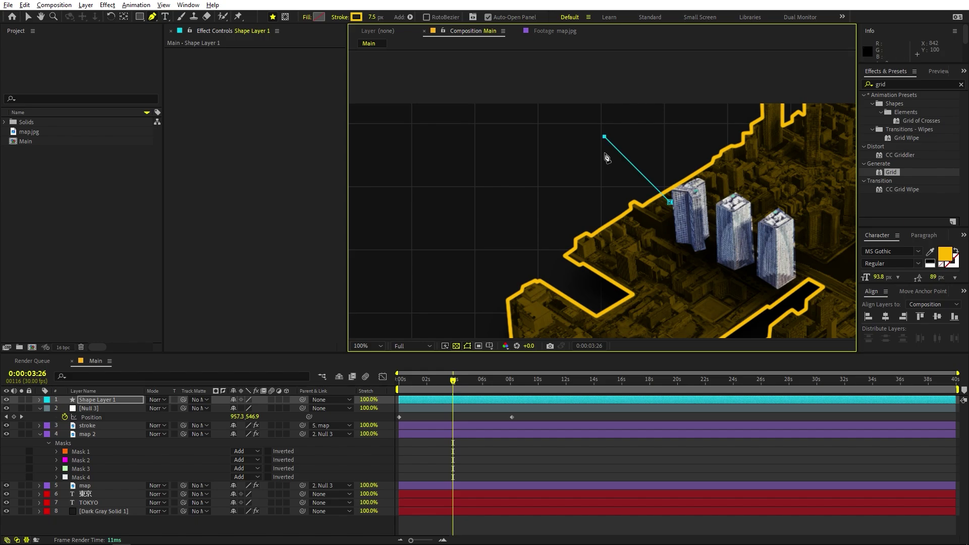
mouse_move(604, 136)
left_mouse_down()
mouse_move(612, 157)
mouse_move(580, 163)
left_mouse_up()
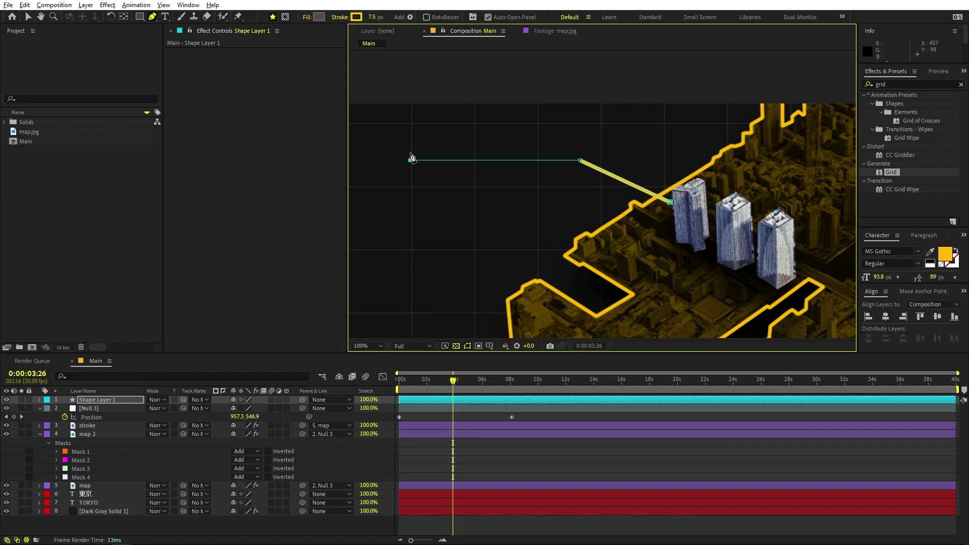
key("comma")
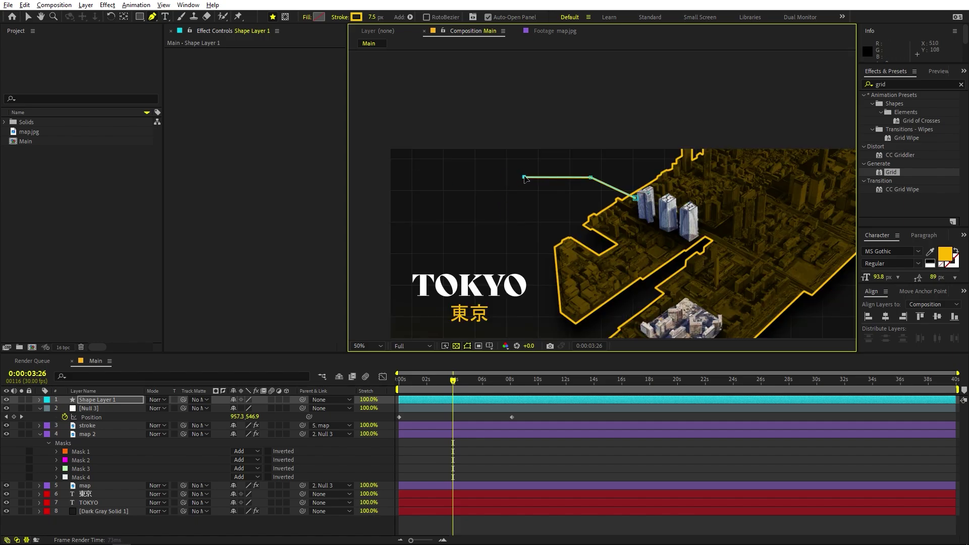
key("period")
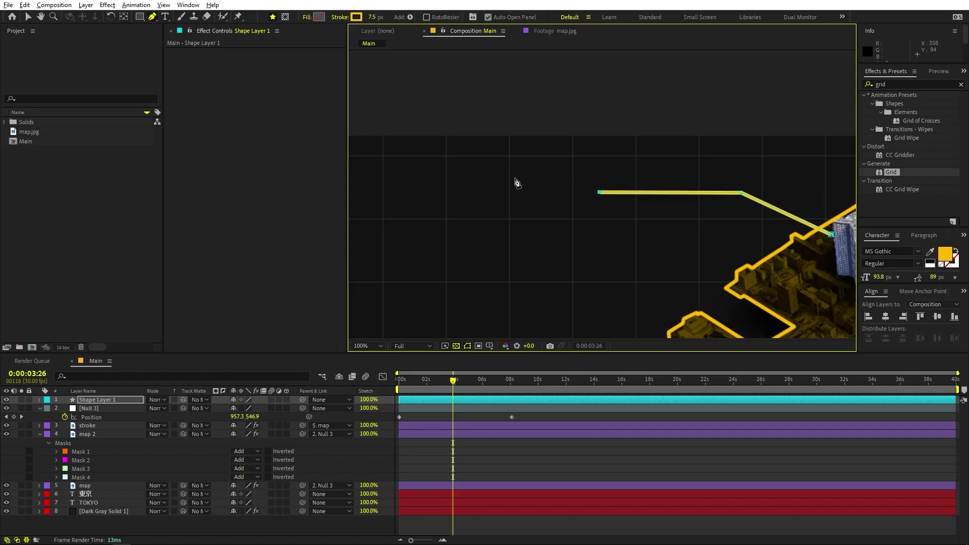
Add Trim Paths to Shape Layer 1 and keyframe End to 100% at 0:00:05:07.
left_click(40, 399)
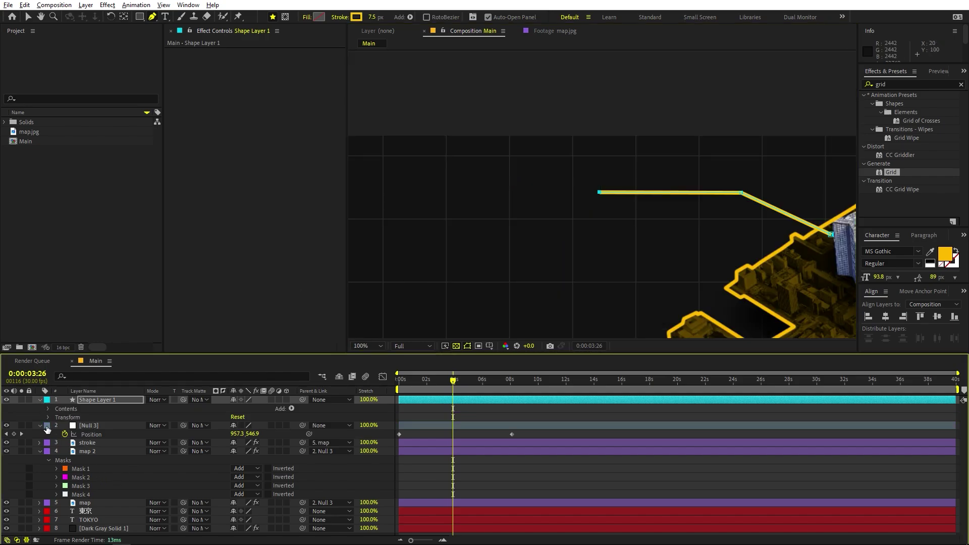
left_click(192, 413)
left_click(291, 408)
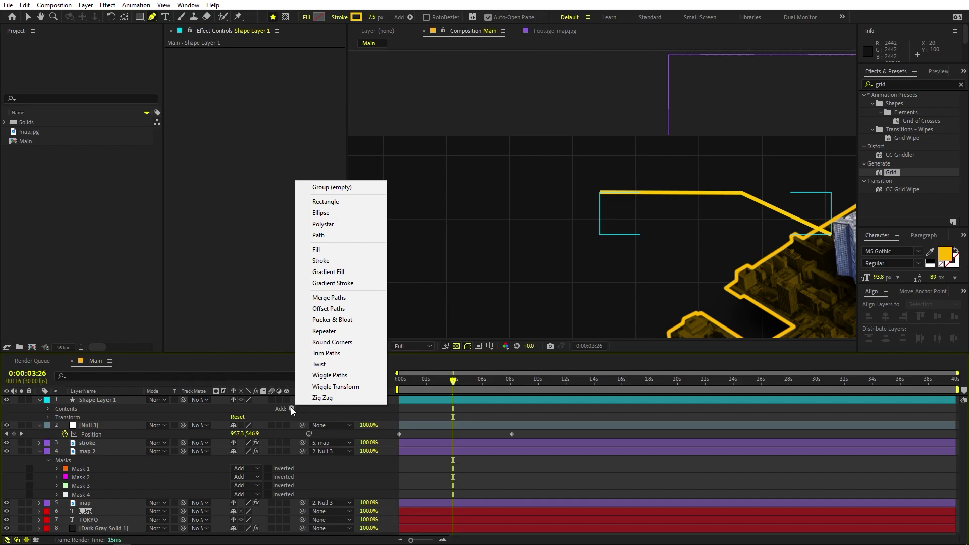
left_click(328, 353)
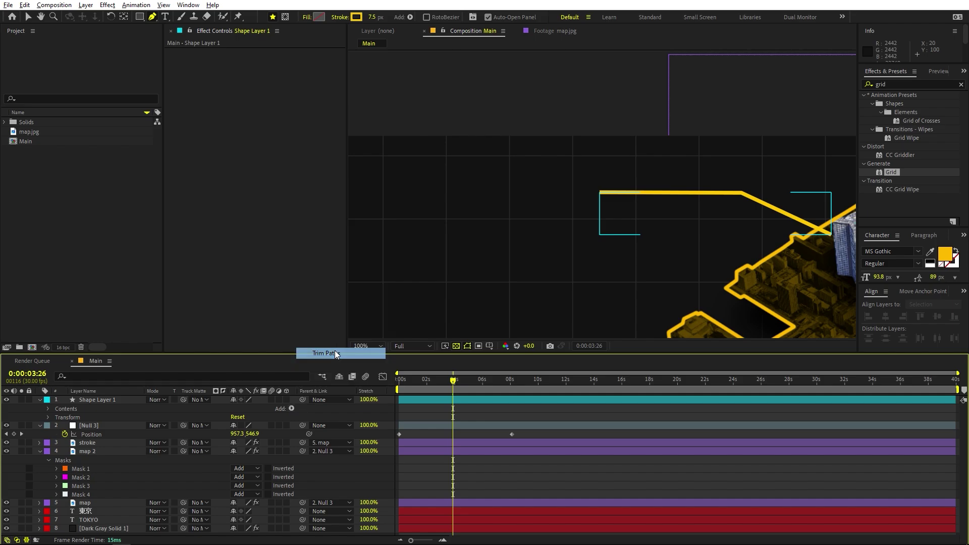
left_click(57, 427)
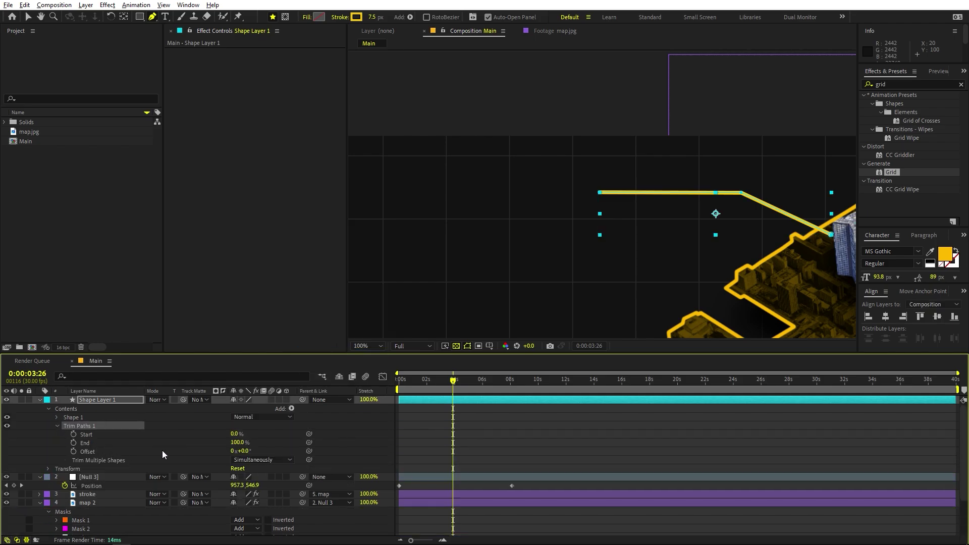
left_click_drag(246, 447, 198, 448)
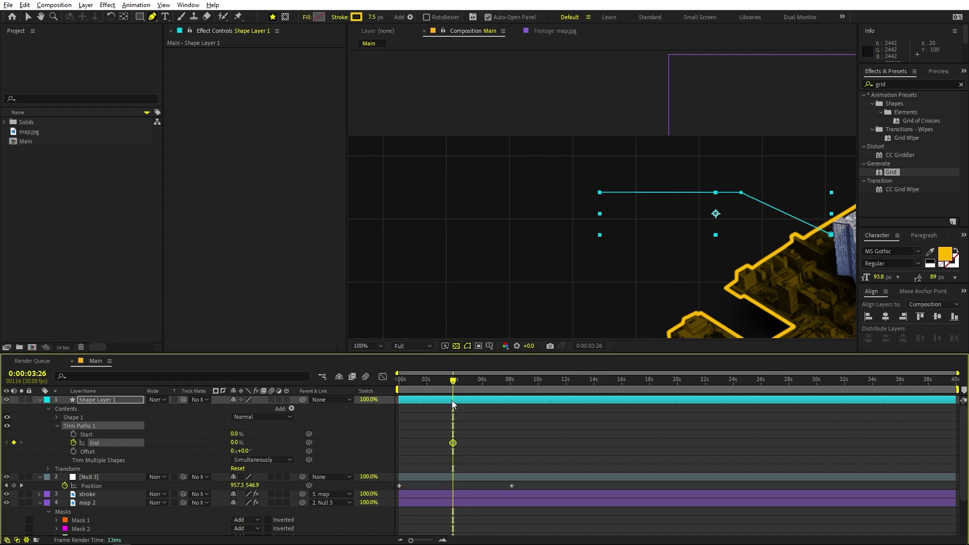
left_click_drag(460, 380, 471, 381)
left_click_drag(236, 442, 567, 437)
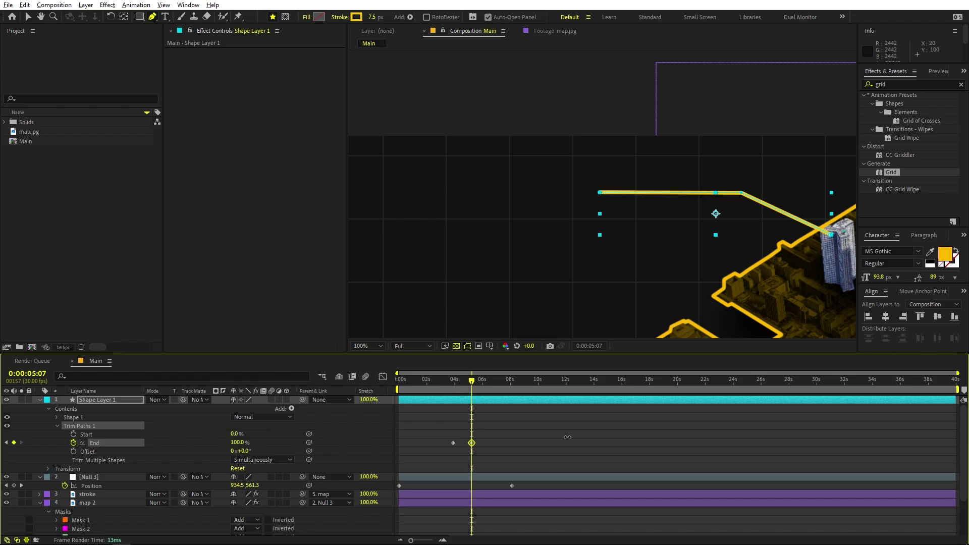
mouse_move(456, 380)
left_mouse_down()
mouse_move(447, 382)
mouse_move(472, 381)
left_mouse_up()
key("j")
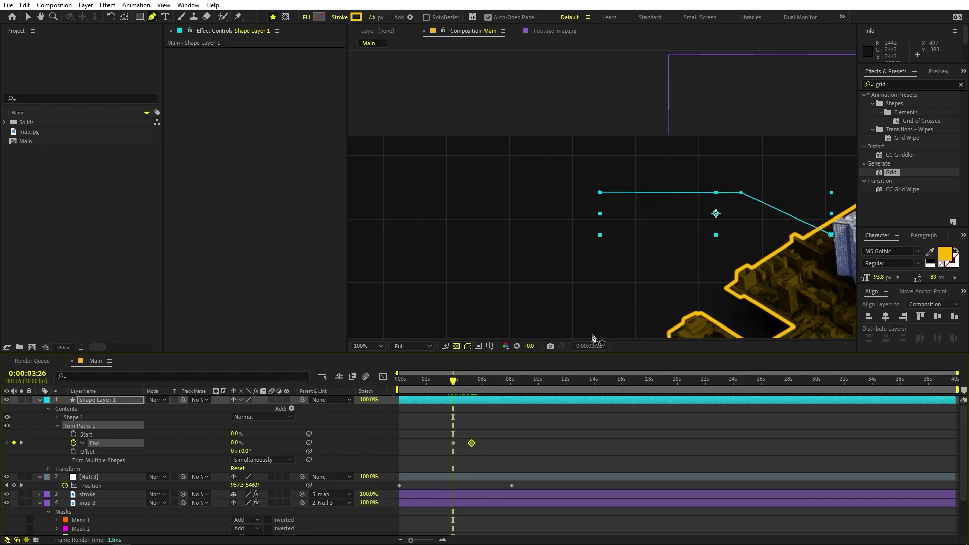
key("comma")
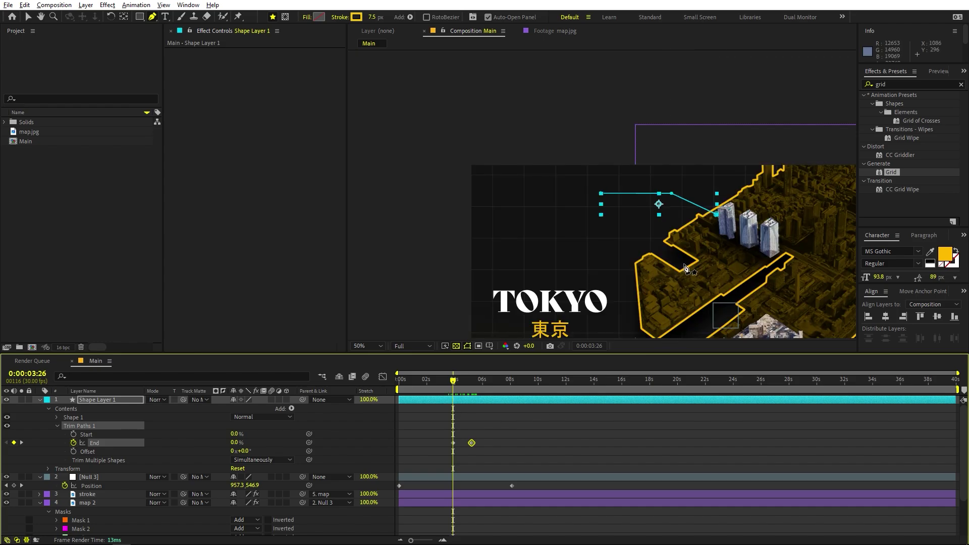
Parent Shape Layer 1 to map and scrub to confirm it follows.
left_click(40, 399)
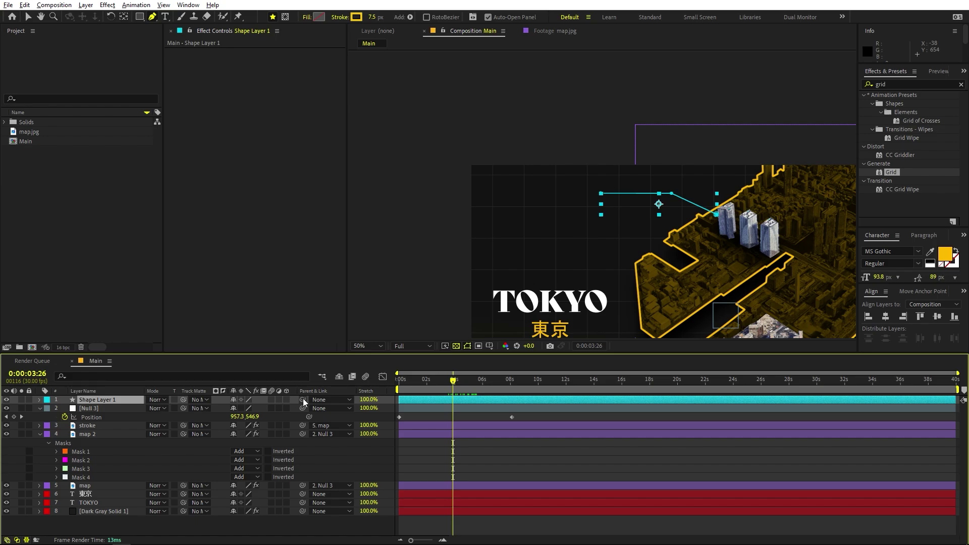
left_click_drag(225, 428, 104, 489)
left_click_drag(459, 388, 485, 389)
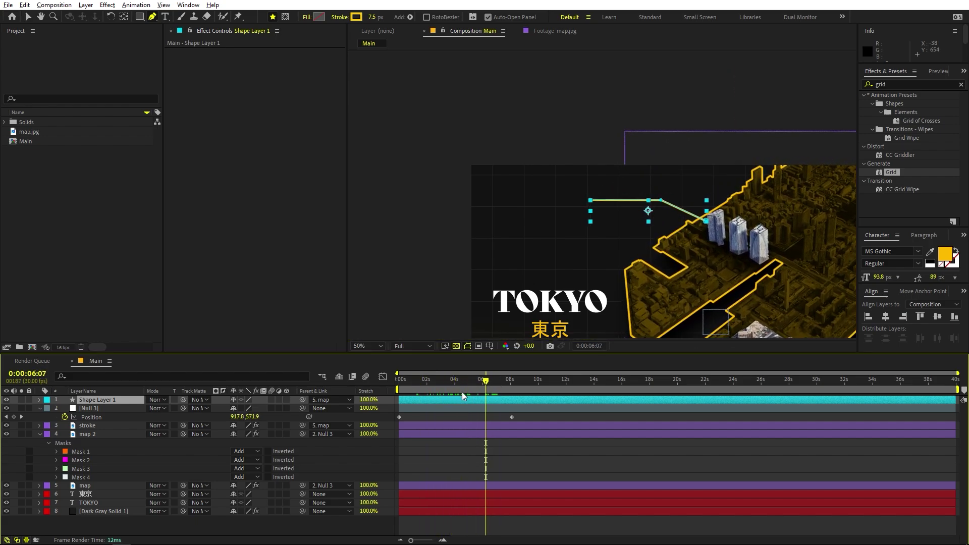
Fit the composition in the viewer and select the TOKYO title.
left_click(28, 18)
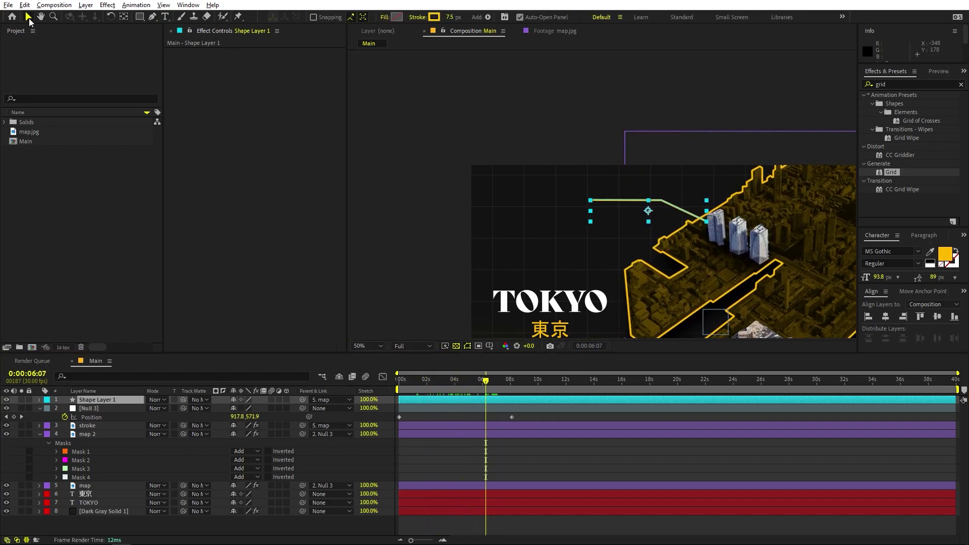
scroll(633, 243, "down", 5)
scroll(633, 243, "right", 5)
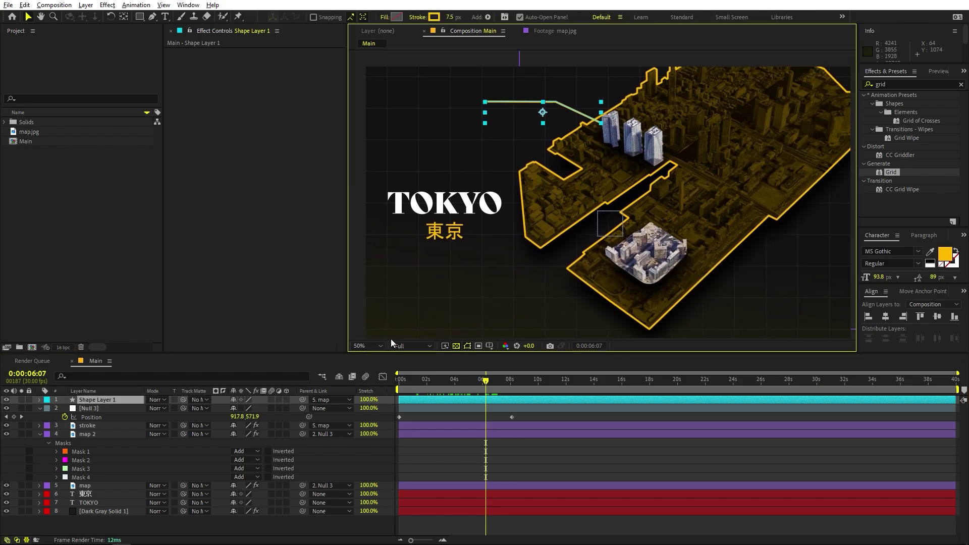
left_click(372, 346)
left_click(372, 371)
left_click(438, 197)
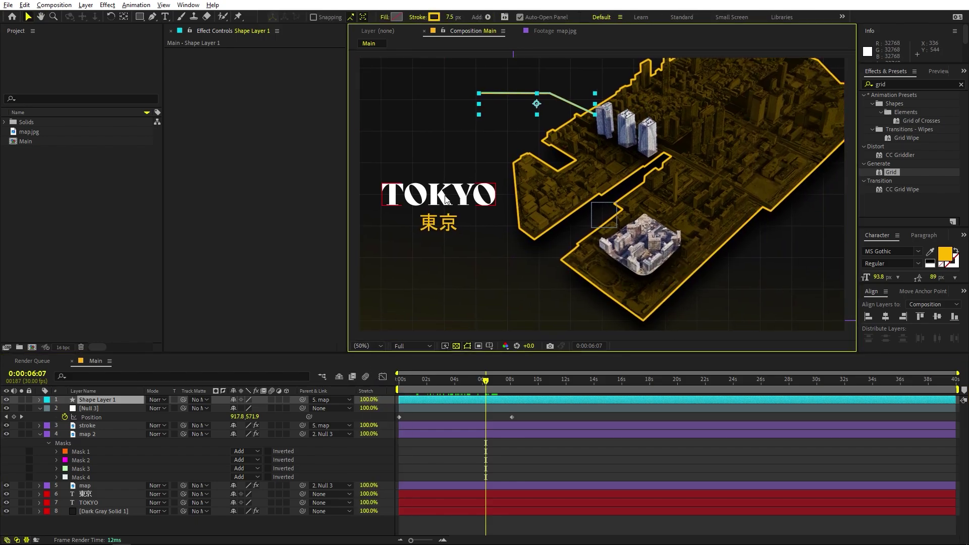
Apply the Decode In By Random Character preset to TOKYO and 東京.
double_click(907, 82)
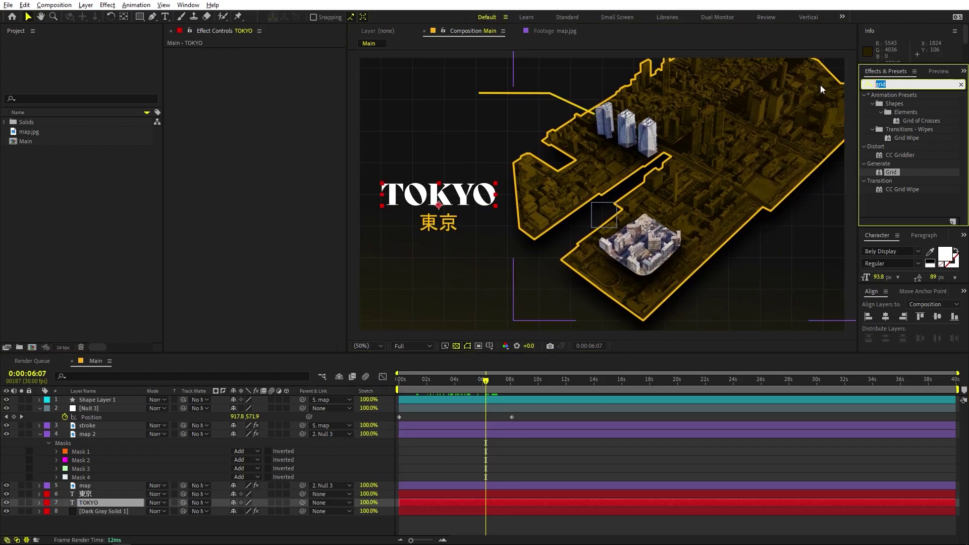
type("random")
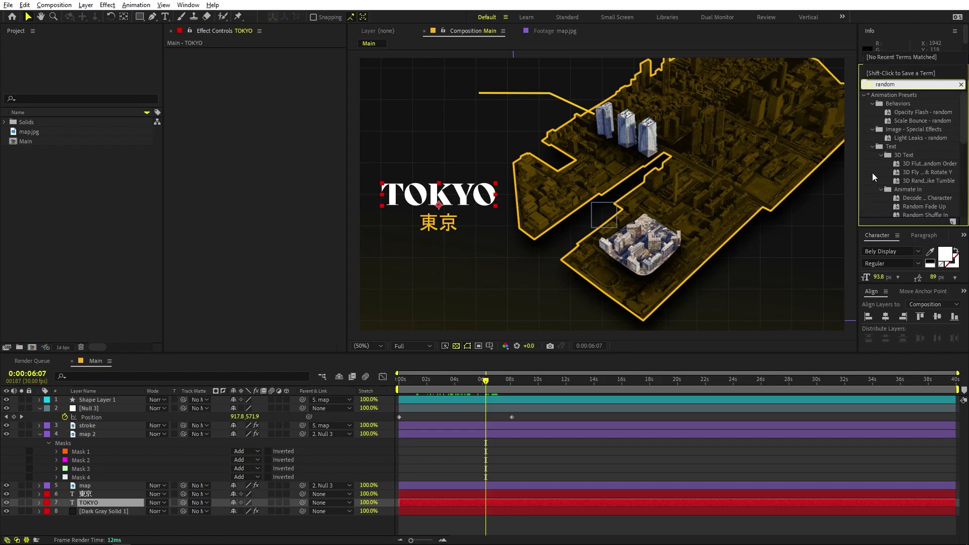
left_click_drag(858, 174, 834, 174)
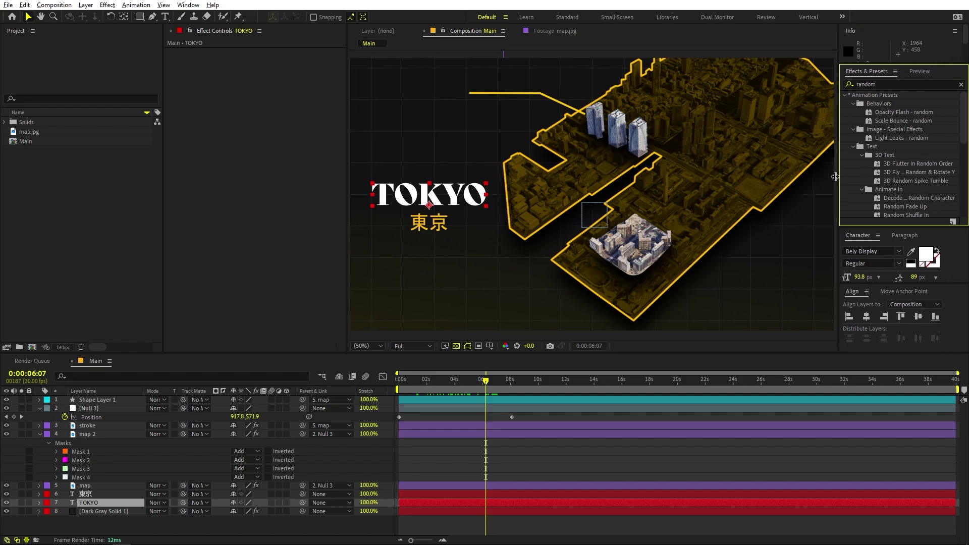
left_click_drag(906, 197, 445, 201)
left_click_drag(900, 200, 427, 228)
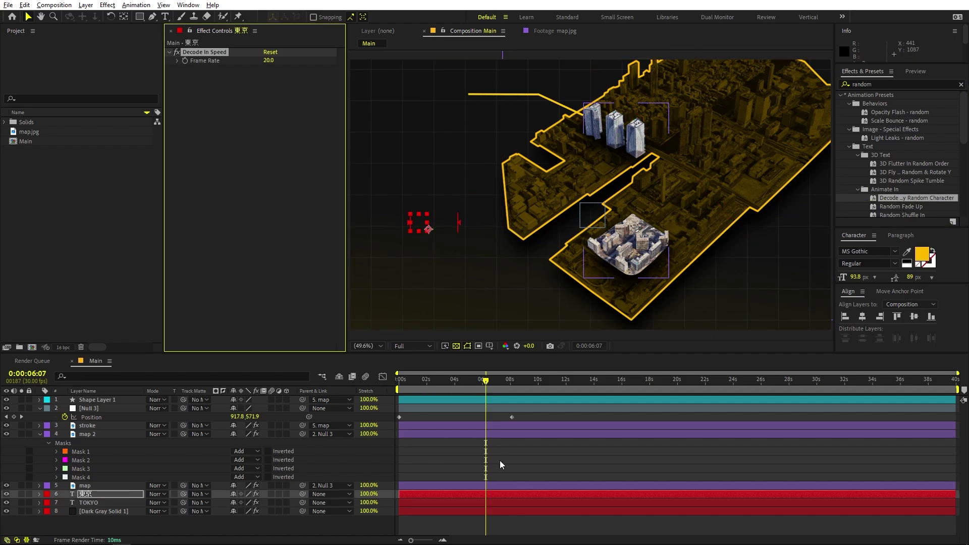
left_click(492, 502, "shift")
Move both titles' decode keyframes and layer bars near the composition start.
key("u")
scroll(505, 502, "down", 2)
left_click_drag(521, 473, 454, 537)
left_click_drag(487, 483, 456, 465)
left_click_drag(486, 380, 383, 393)
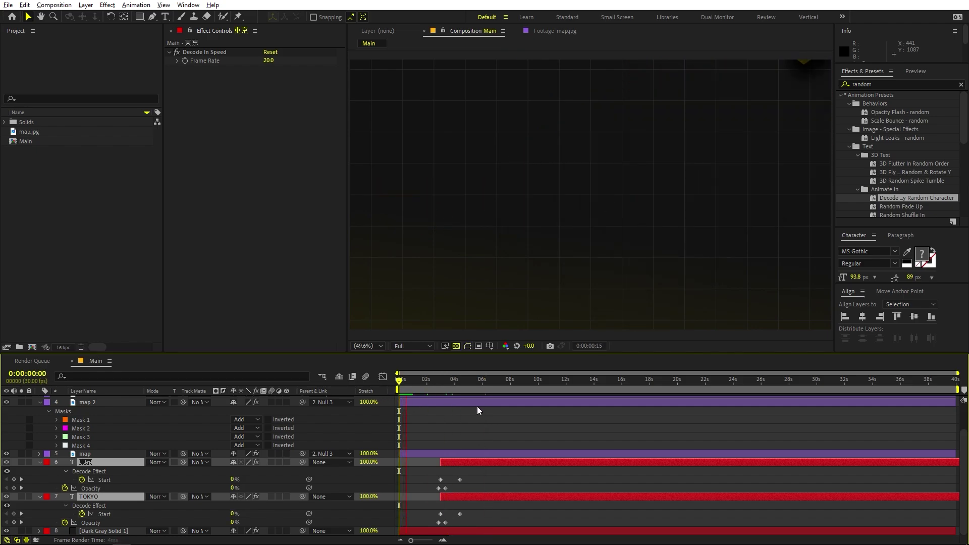
left_click_drag(458, 462, 439, 468)
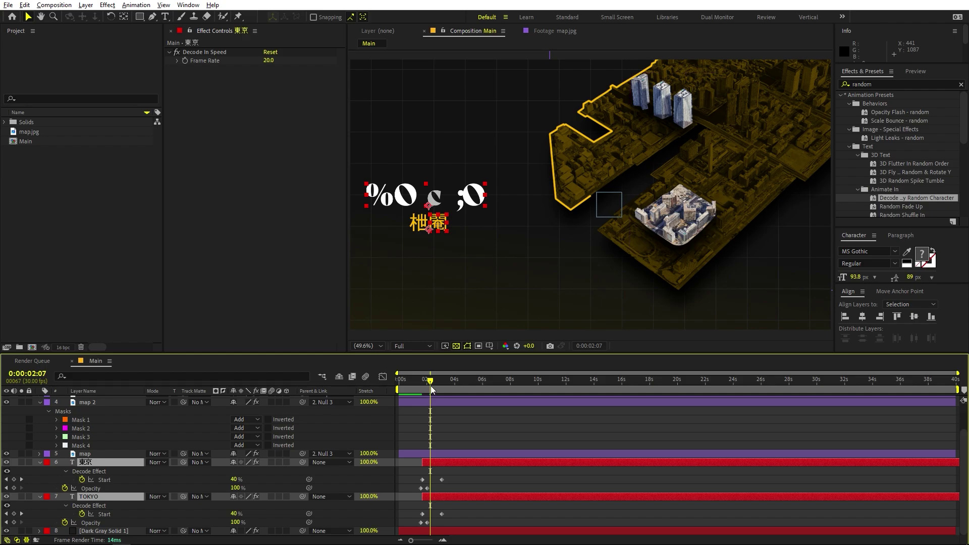
Preview and nudge timing so both titles decode from about 1 s to 2.5 s.
key("space")
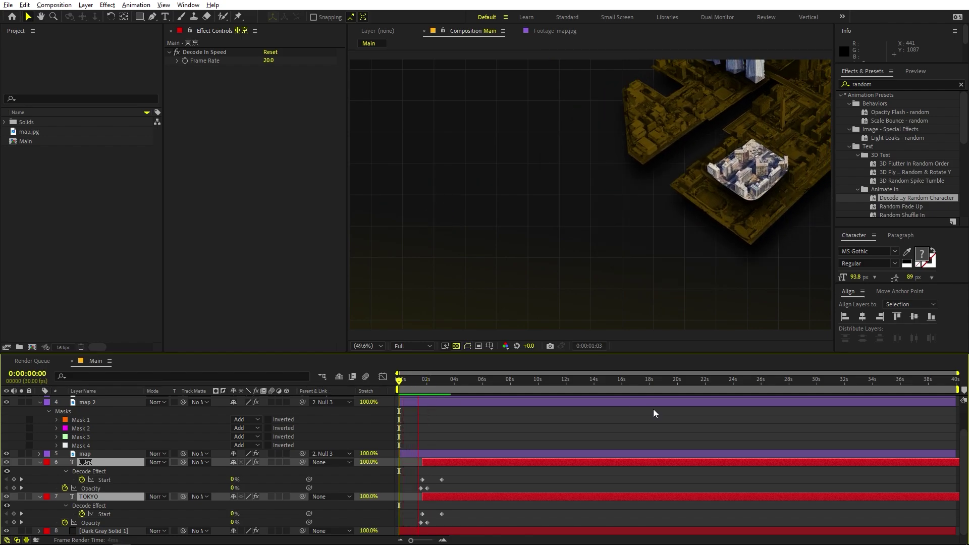
left_click_drag(440, 463, 433, 465)
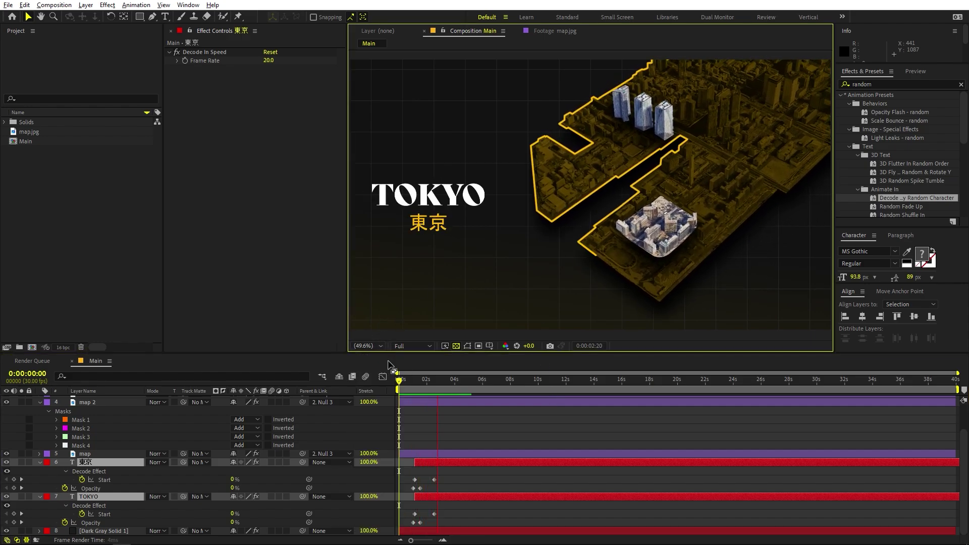
key("space")
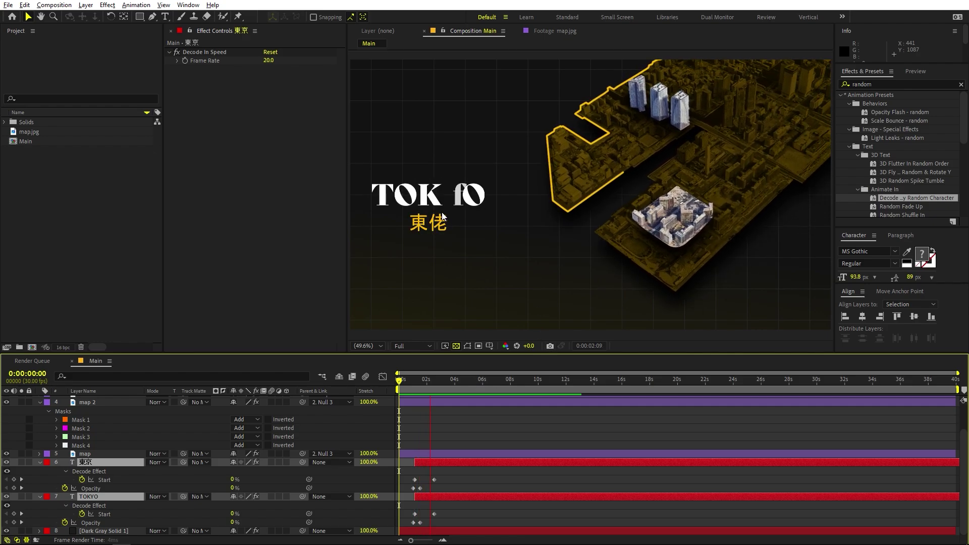
key("space")
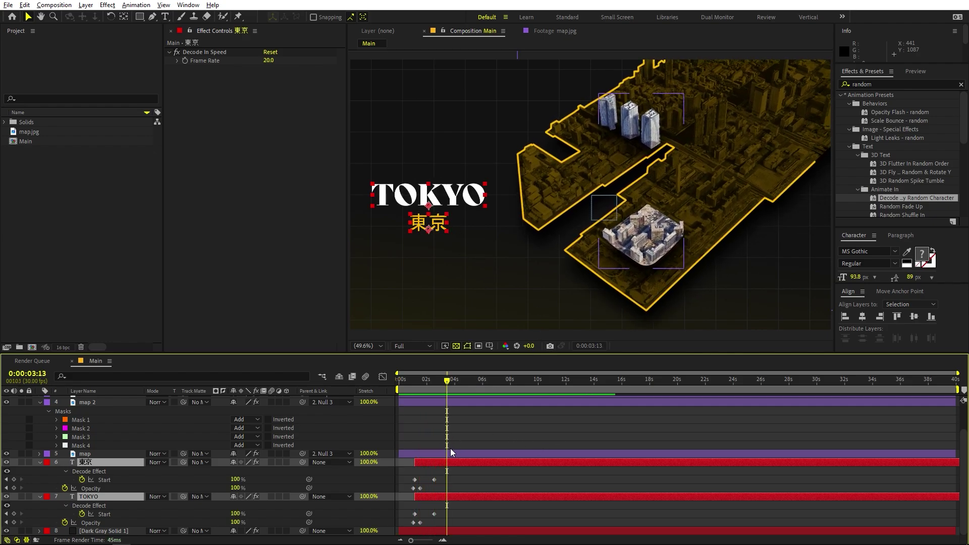
left_click(39, 462)
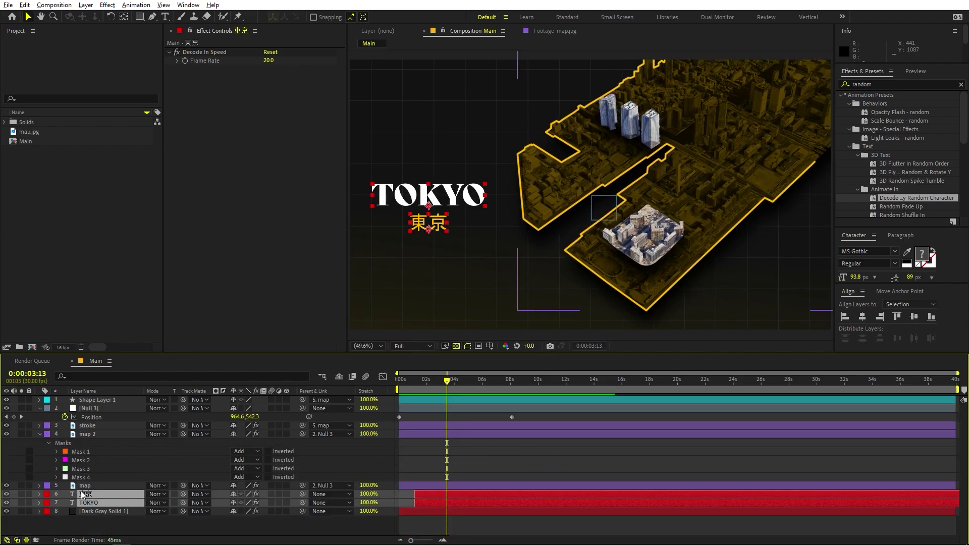
left_click(98, 521)
left_click(100, 503)
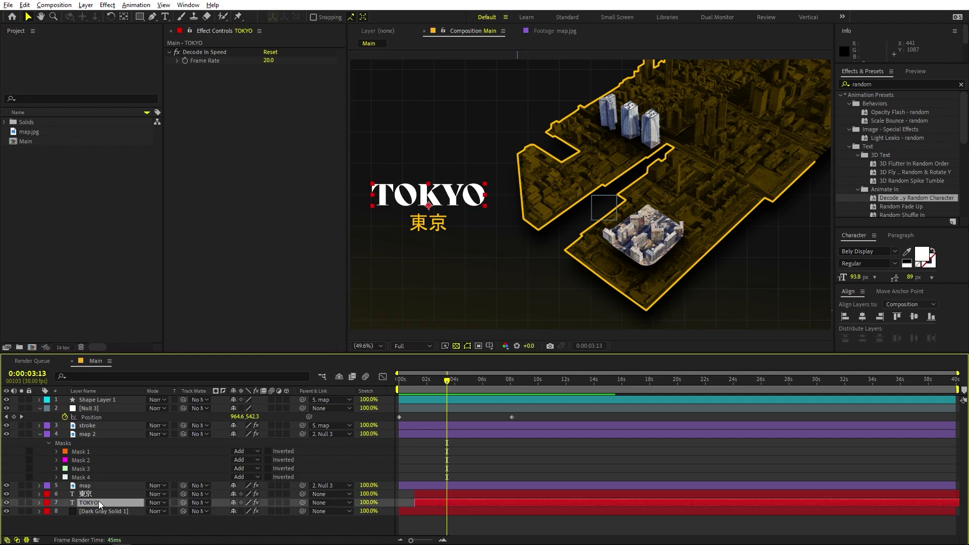
Duplicate TOKYO into a smaller TRIO TOWERS label above the callout line.
key("ctrl+d")
left_click_drag(100, 502, 94, 401)
key("h")
left_click_drag(483, 295, 474, 322)
key("v")
key("space")
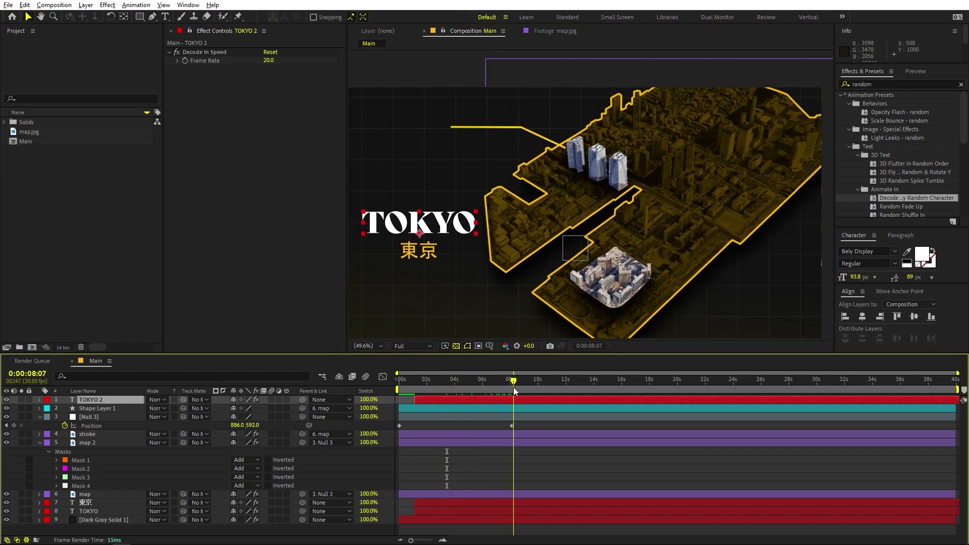
left_click_drag(455, 230, 452, 184)
double_click(451, 182)
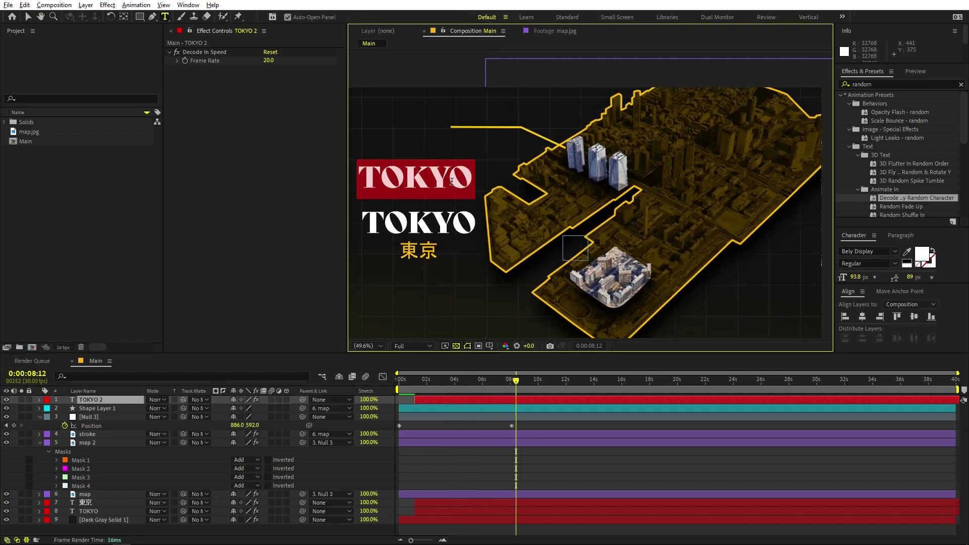
type("TRIO")
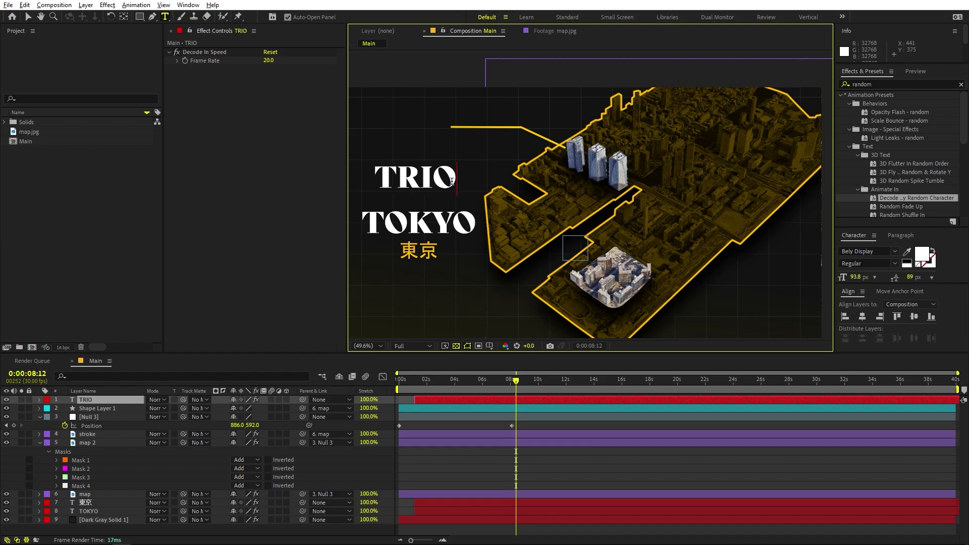
type(" TOWERS")
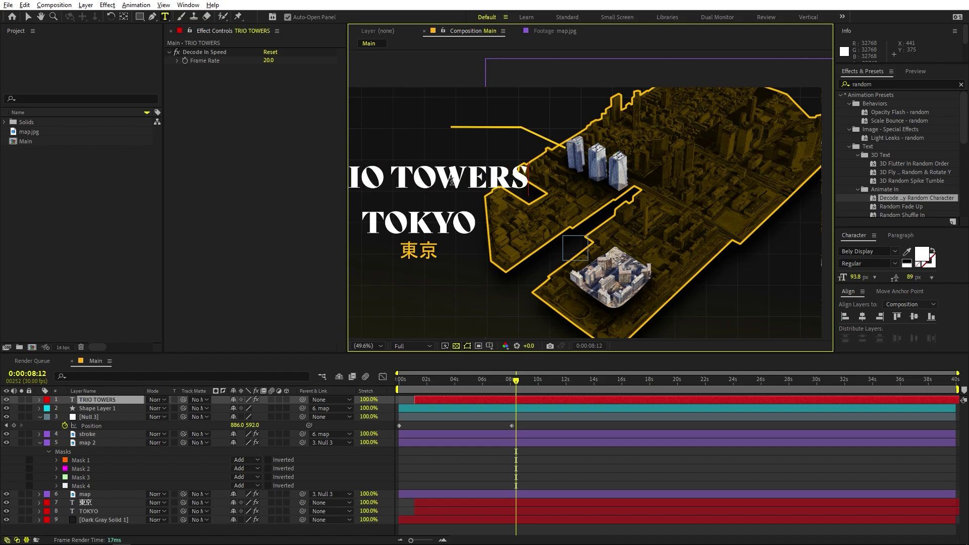
left_click(27, 17)
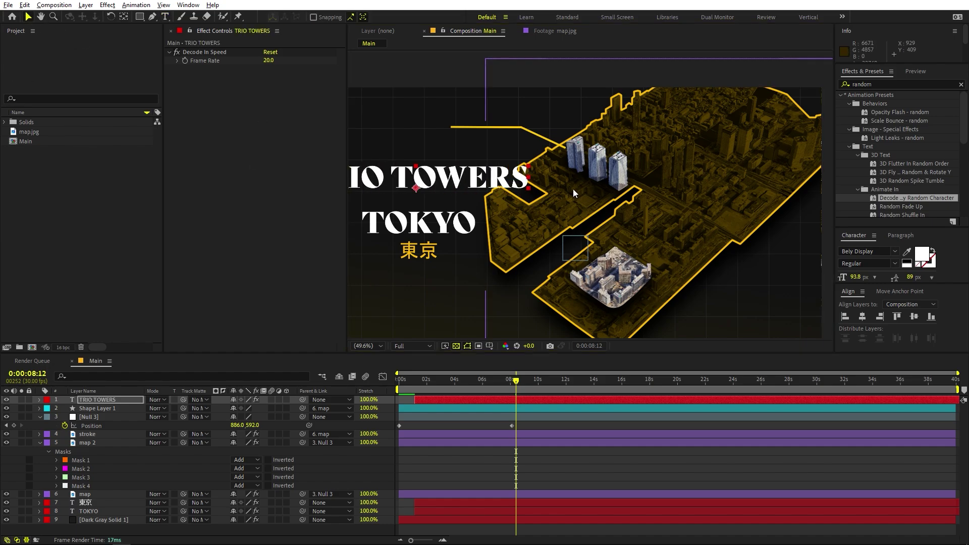
left_click_drag(527, 170, 461, 178)
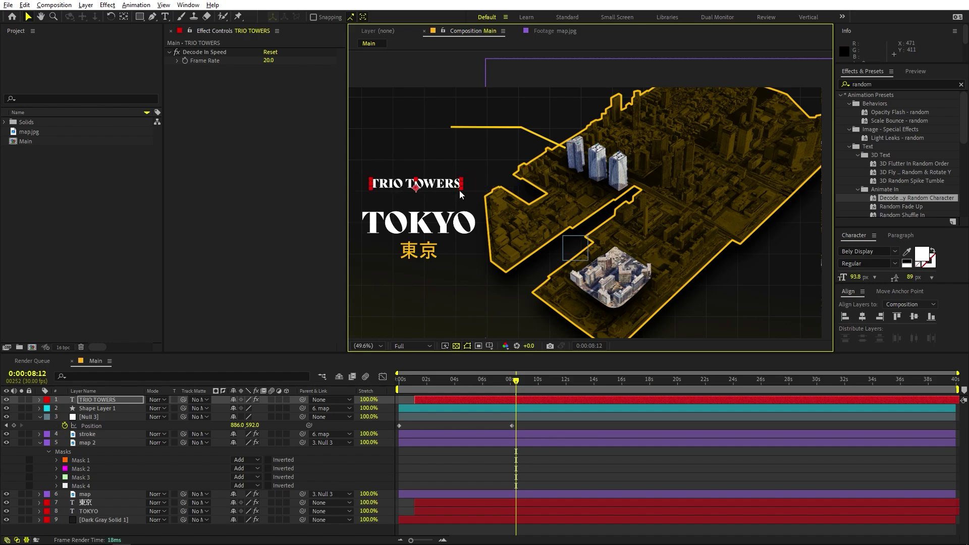
Parent TRIO TOWERS to map and scrub to check it moves along.
scroll(465, 146, "up", 5)
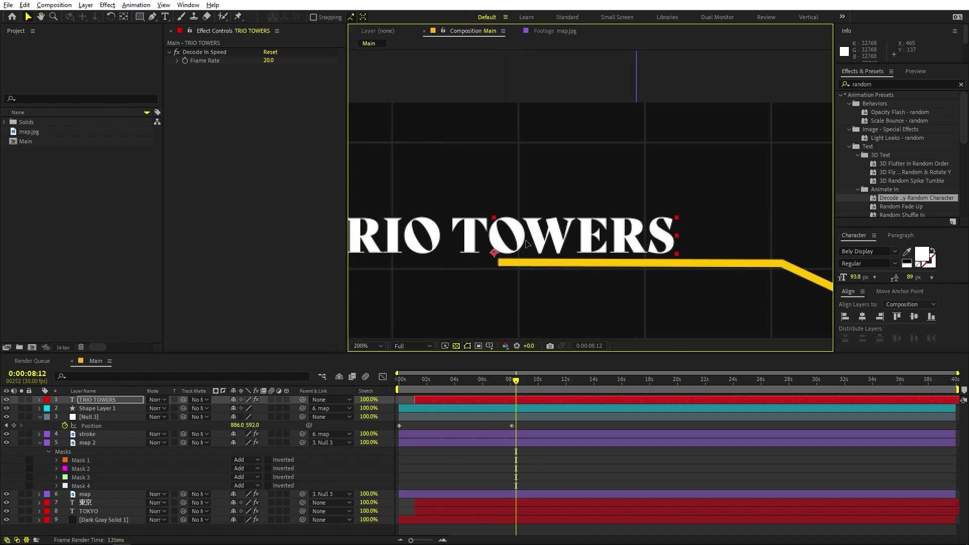
scroll(536, 235, "down", 4)
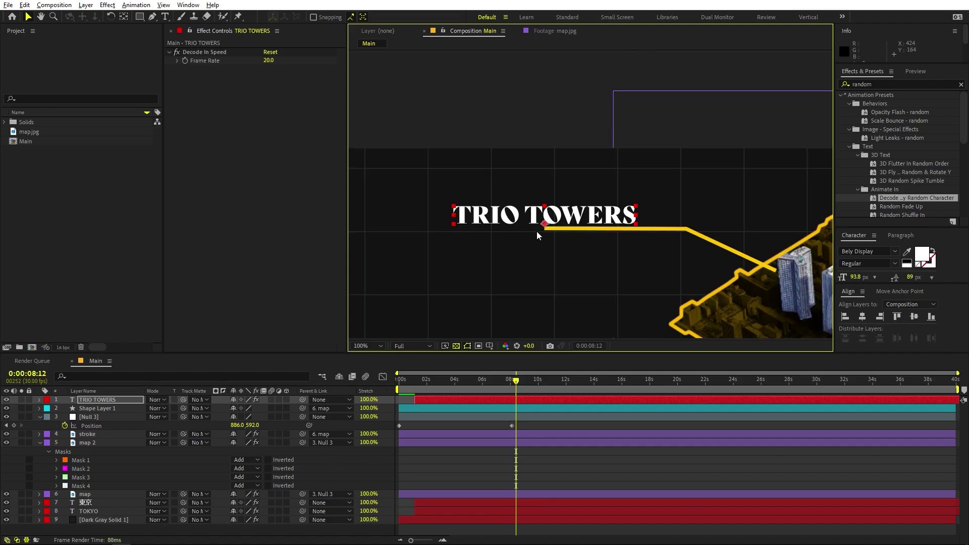
scroll(537, 236, "up", 2)
left_click_drag(302, 399, 99, 494)
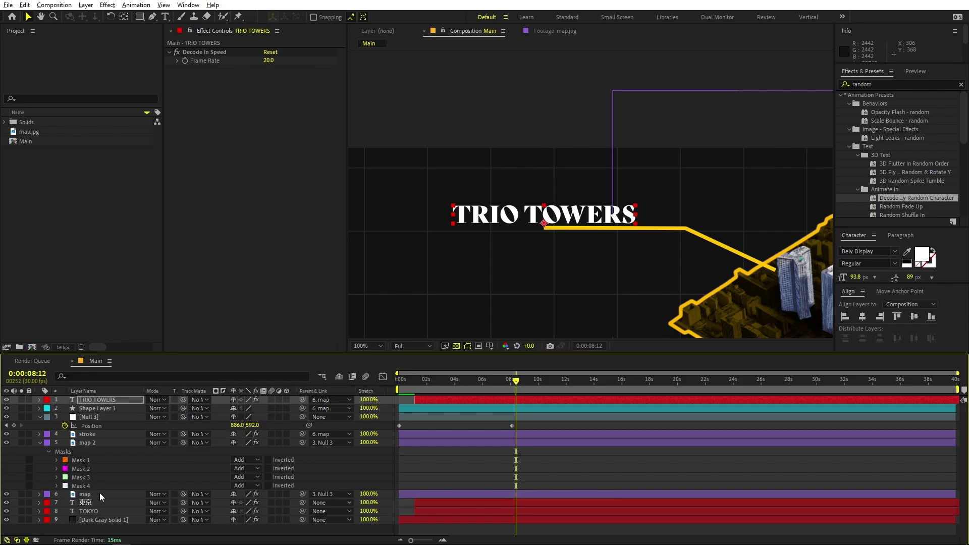
left_click_drag(507, 386, 447, 394)
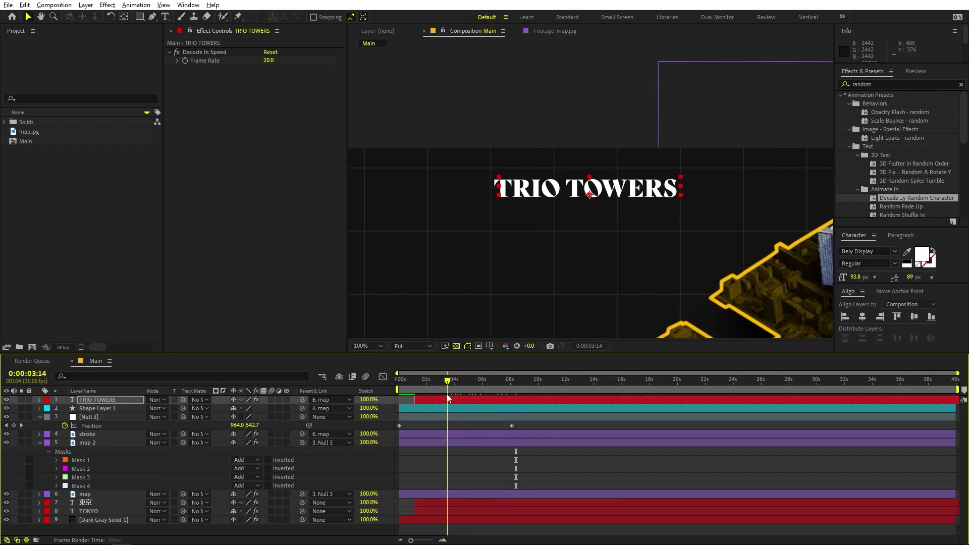
Delay Shape Layer 1's End draw-on keyframes slightly, apply Easy Ease to both, and preview the animation.
left_click(451, 408)
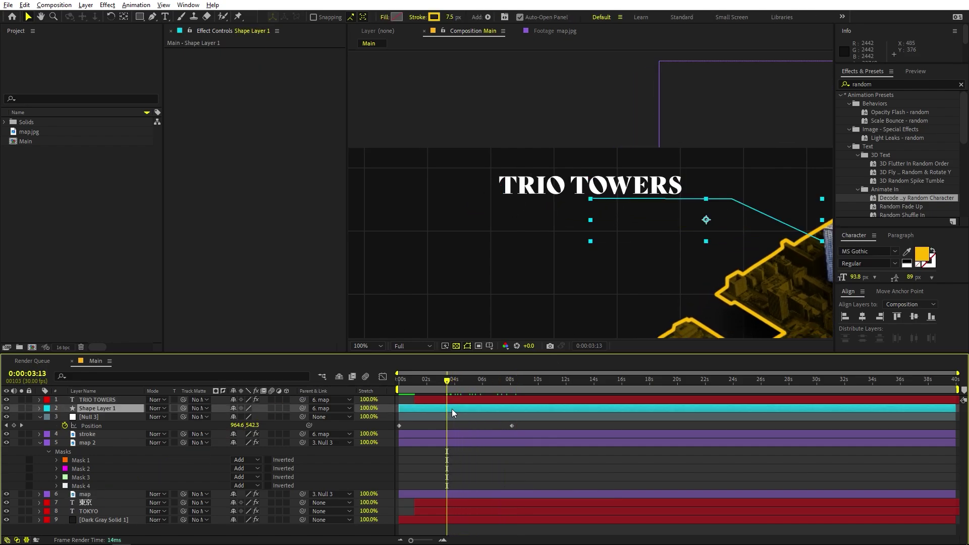
key("u")
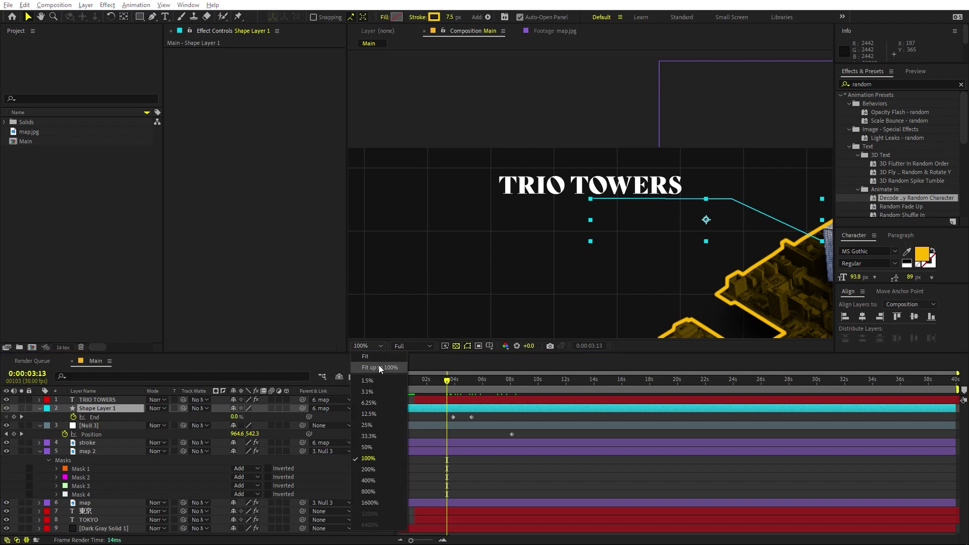
key("shift+/")
mouse_move(440, 405)
left_mouse_down()
mouse_move(430, 411)
mouse_move(392, 398)
mouse_move(439, 395)
left_mouse_up()
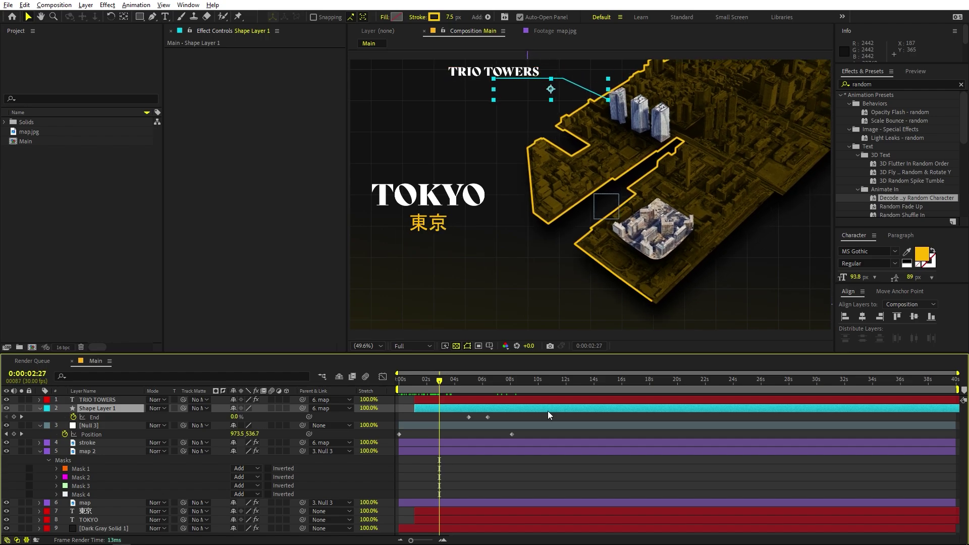
left_click_drag(509, 414, 464, 417)
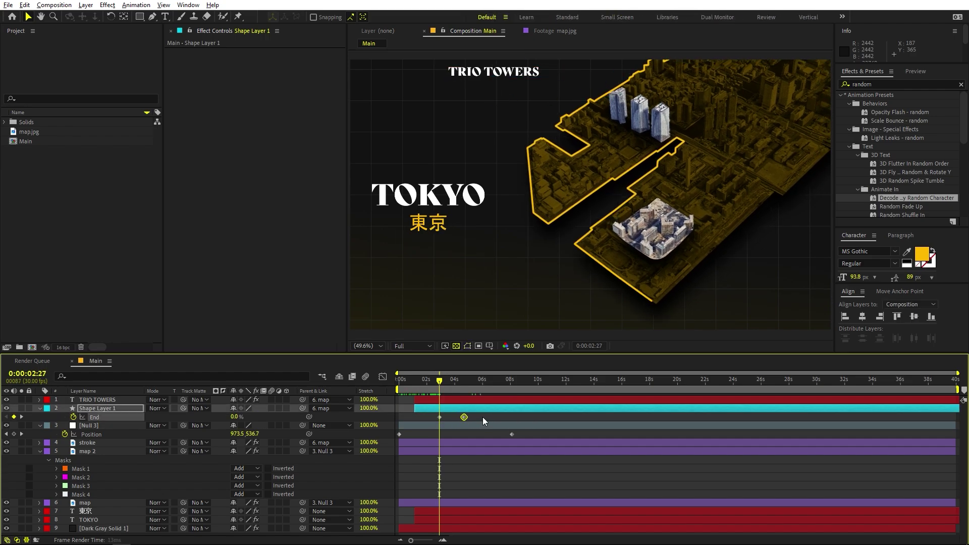
left_click(463, 418)
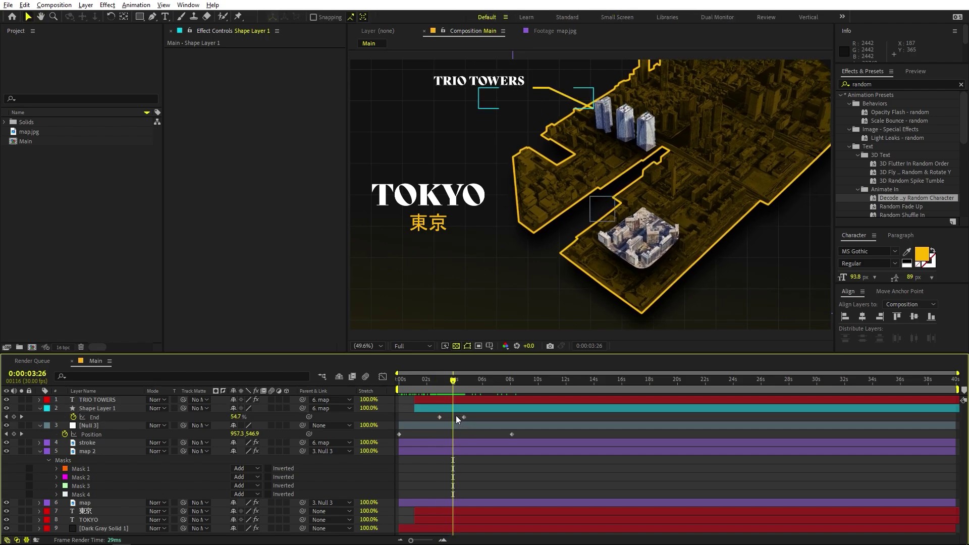
left_click_drag(463, 419, 440, 398)
key("F9")
key("space")
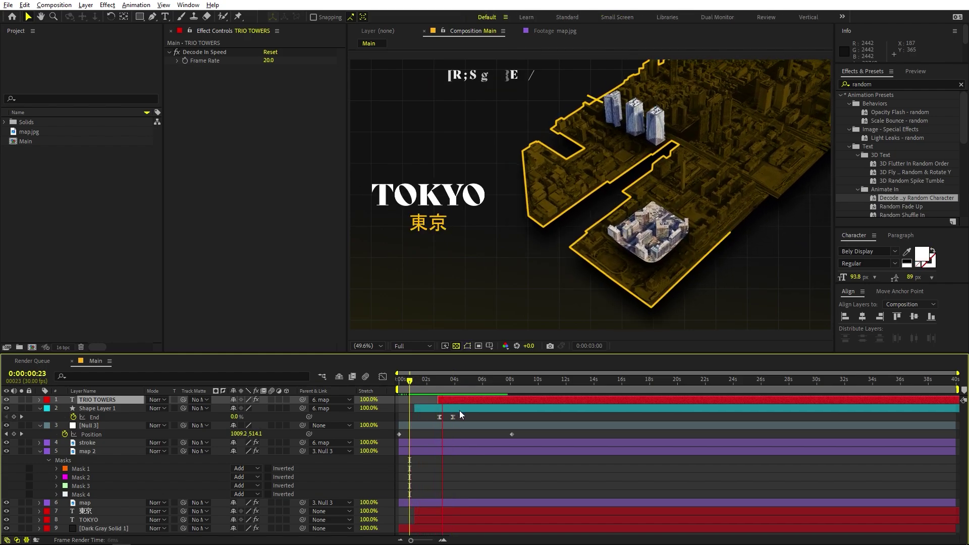
key("space")
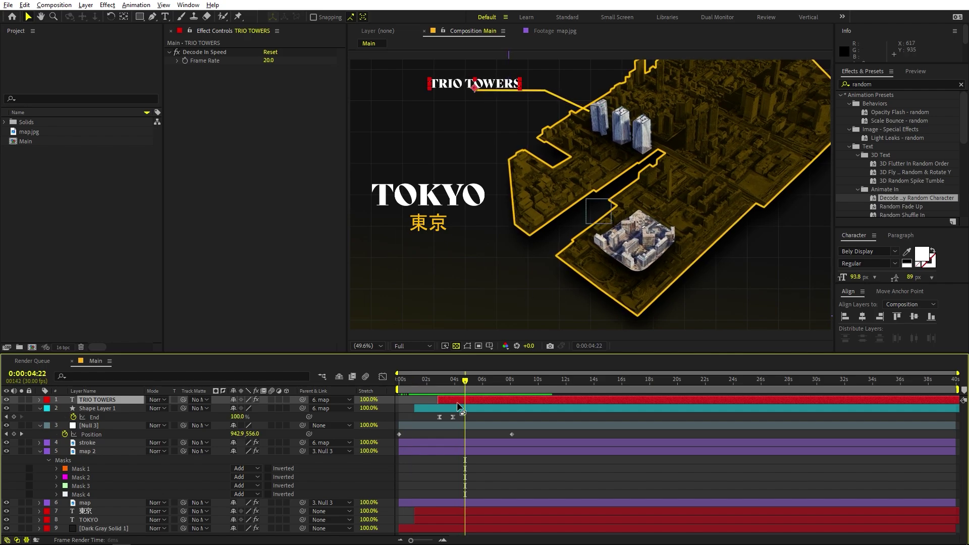
Duplicate the TRIO TOWERS text and its line, move the copies lower, and retype the text as 'SECTOR A'.
left_click(111, 410, "shift")
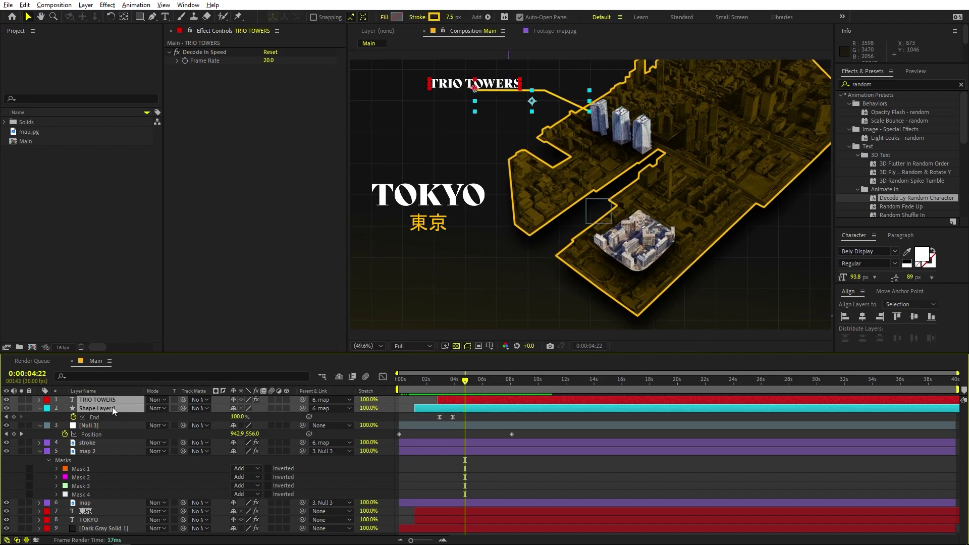
key("ctrl+d")
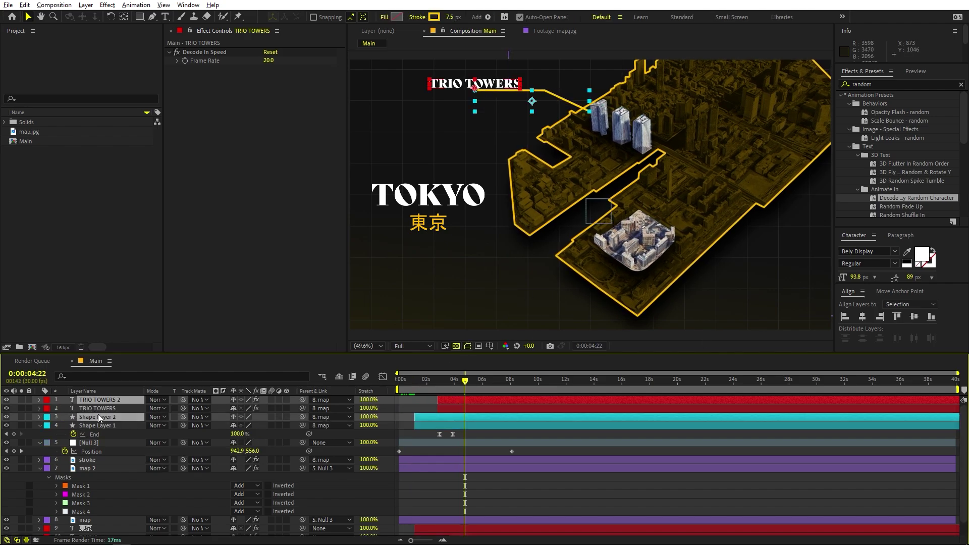
left_click_drag(105, 416, 105, 407)
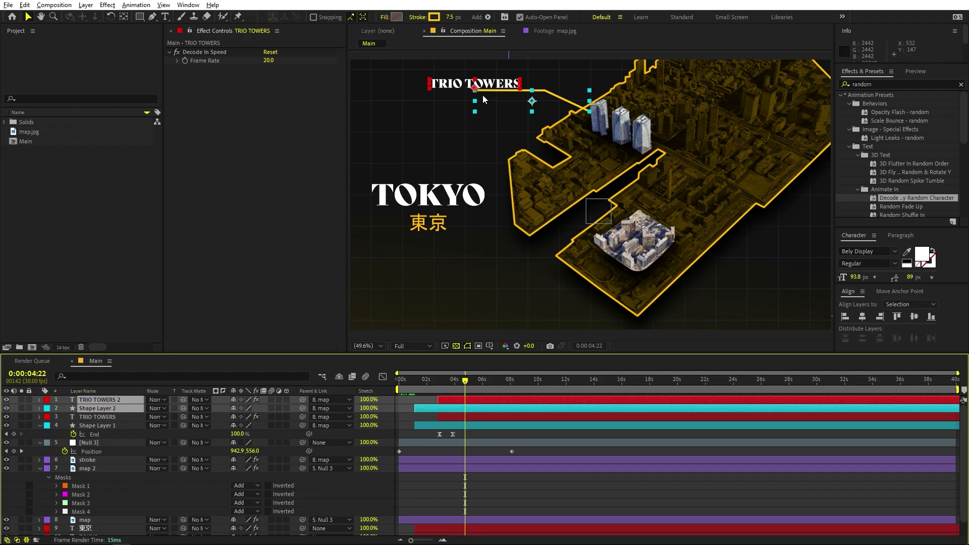
left_click_drag(493, 87, 503, 188)
left_click_drag(511, 290, 515, 297)
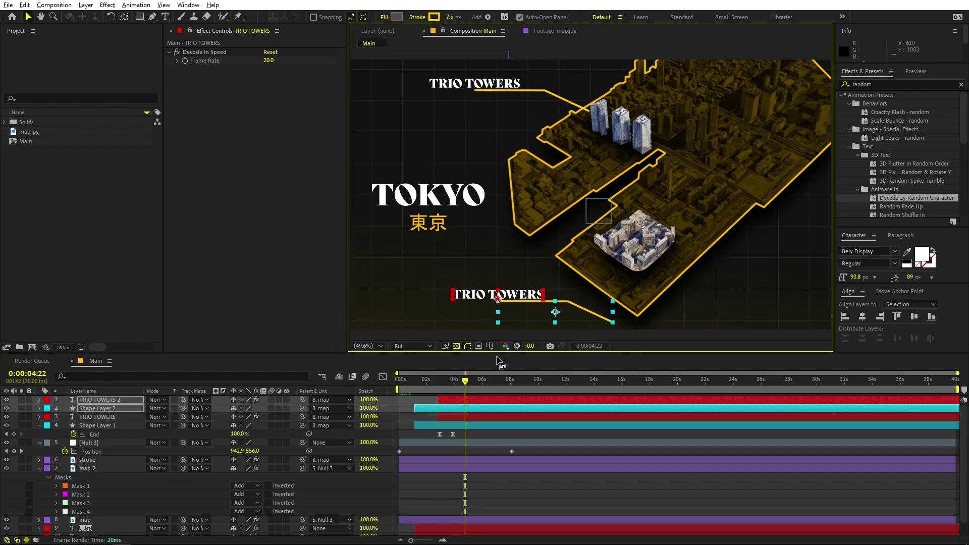
left_click(481, 398)
double_click(480, 399)
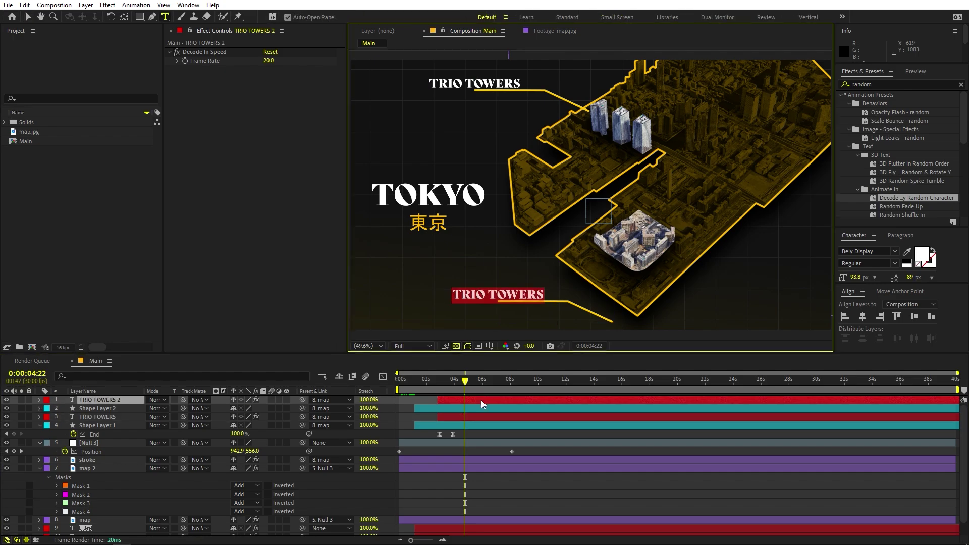
type("SECTOR A")
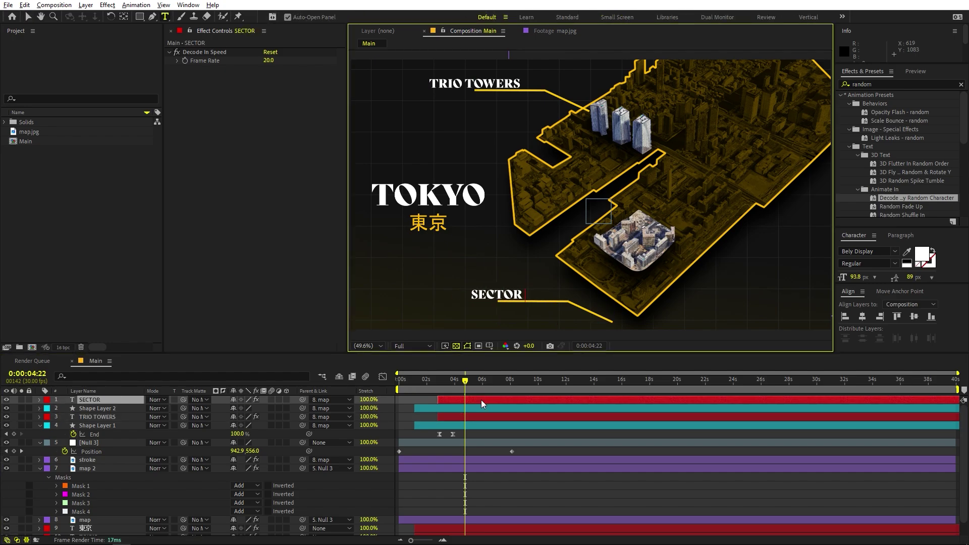
Move the copied line's end vertex up onto the lower building block.
left_click(483, 409)
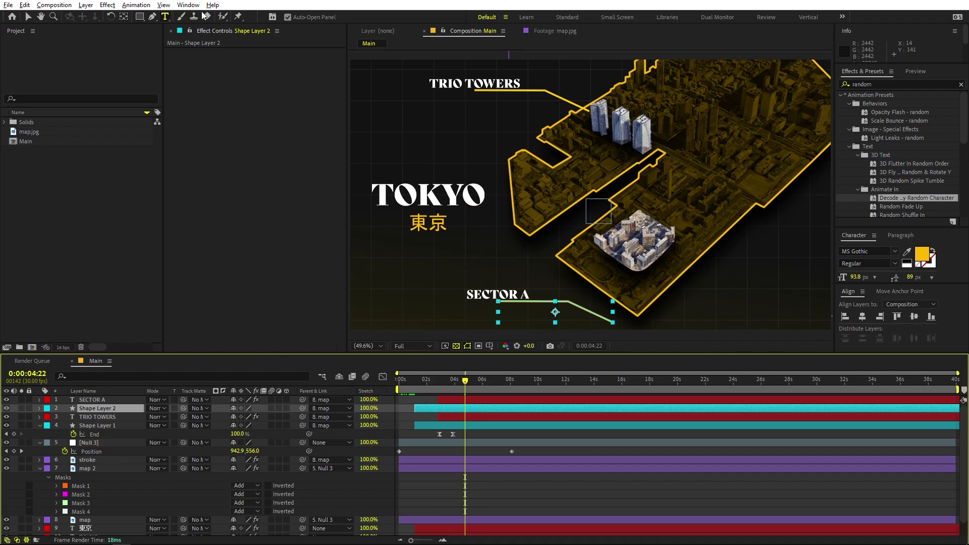
left_click(152, 17)
scroll(651, 196, "up", 3)
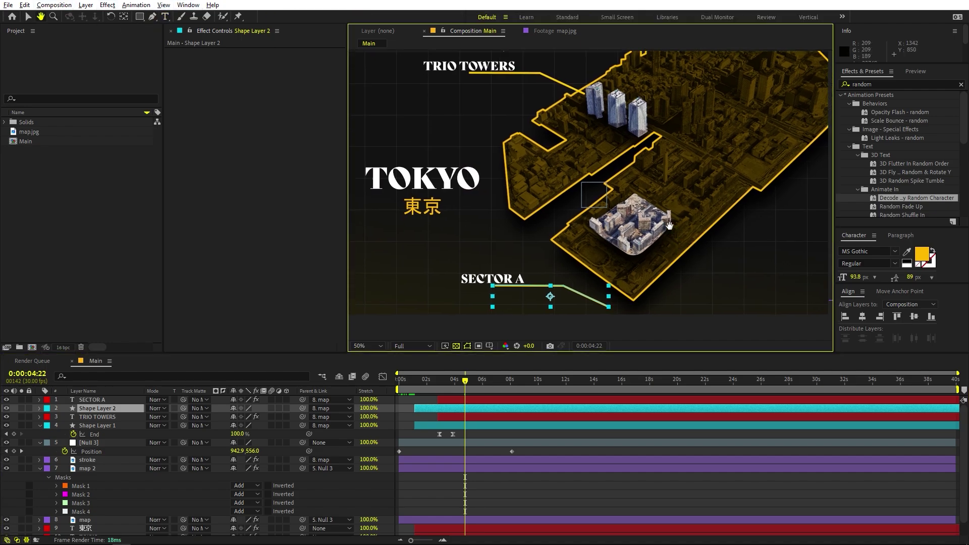
left_click_drag(650, 197, 688, 208)
left_click_drag(611, 288, 616, 177)
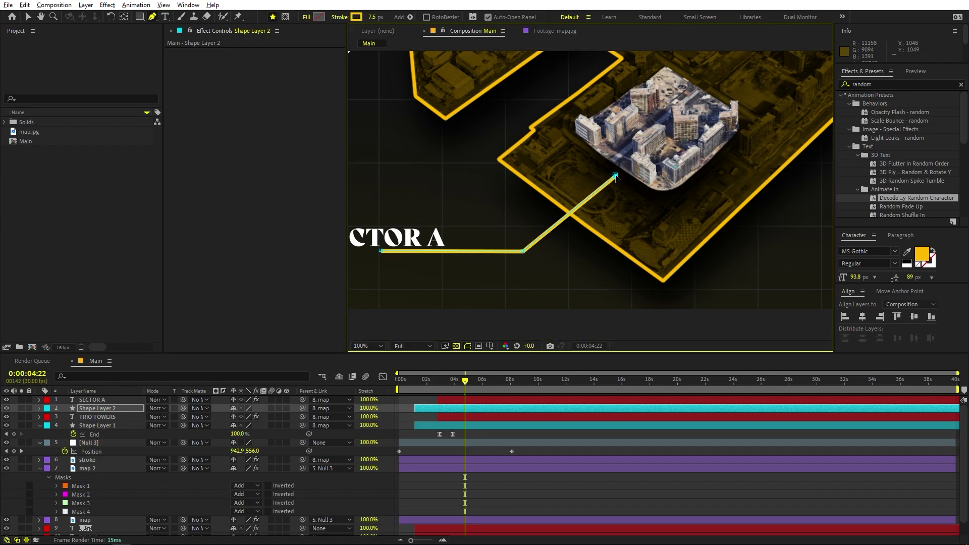
Fit the composition in the viewer, scrub to about 4 seconds, and collapse all layer properties.
left_click(543, 499)
key("comma")
left_click(358, 345)
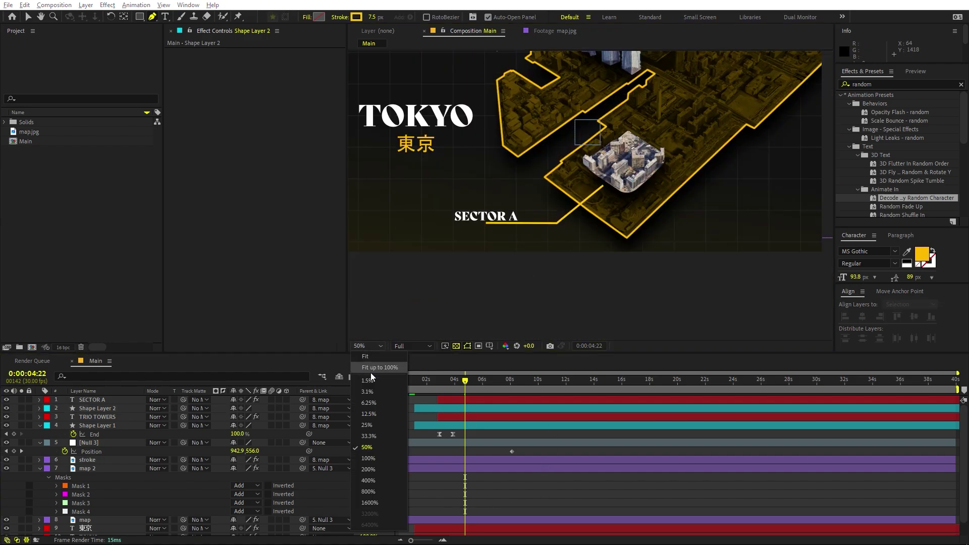
left_click(371, 371)
left_click_drag(465, 379, 398, 379)
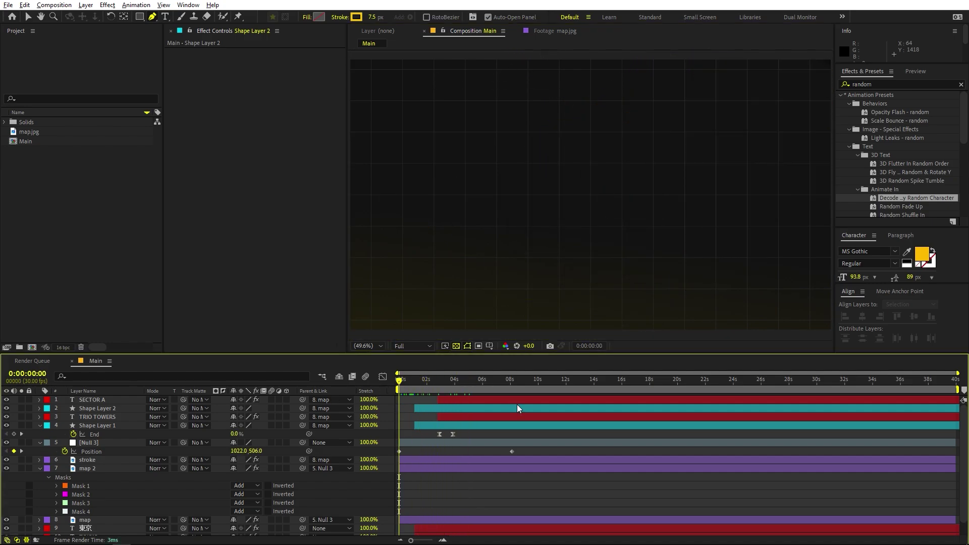
mouse_move(465, 379)
left_mouse_down()
mouse_move(400, 387)
mouse_move(467, 389)
left_mouse_up()
left_click(483, 408)
key("ctrl+a")
key("ctrl+grave")
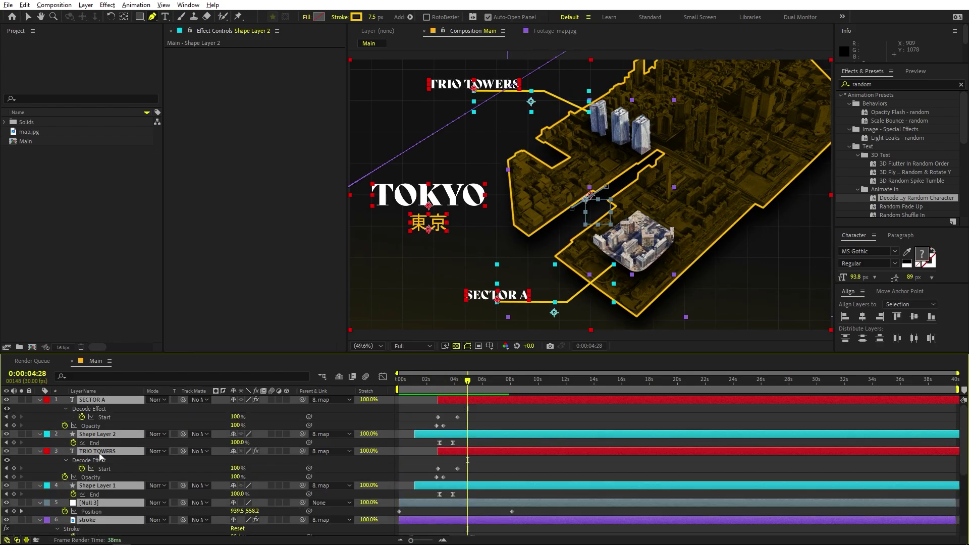
Keyframe map 2's Opacity from 0% to 100%, ending around 5 seconds.
left_click(446, 502)
left_click(88, 442)
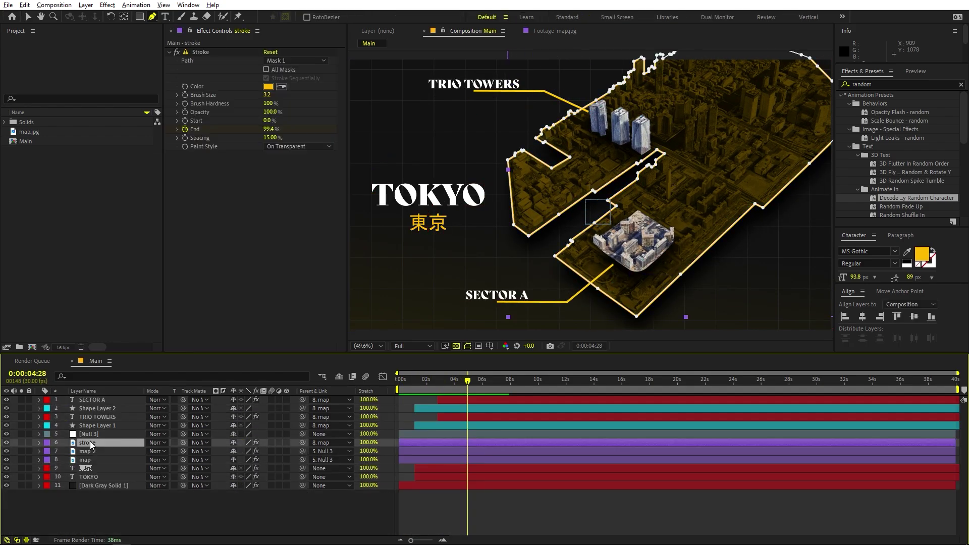
left_click(88, 451)
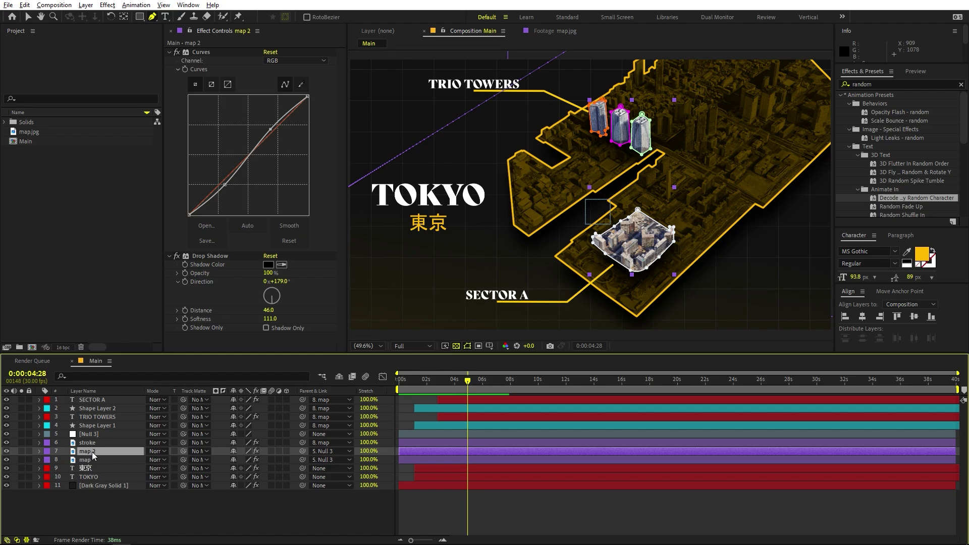
key("t")
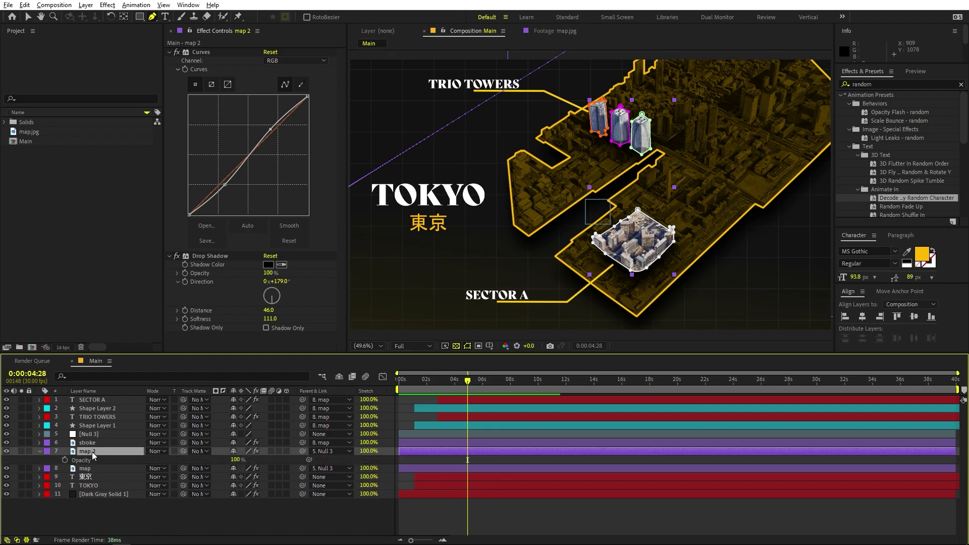
left_click(65, 459)
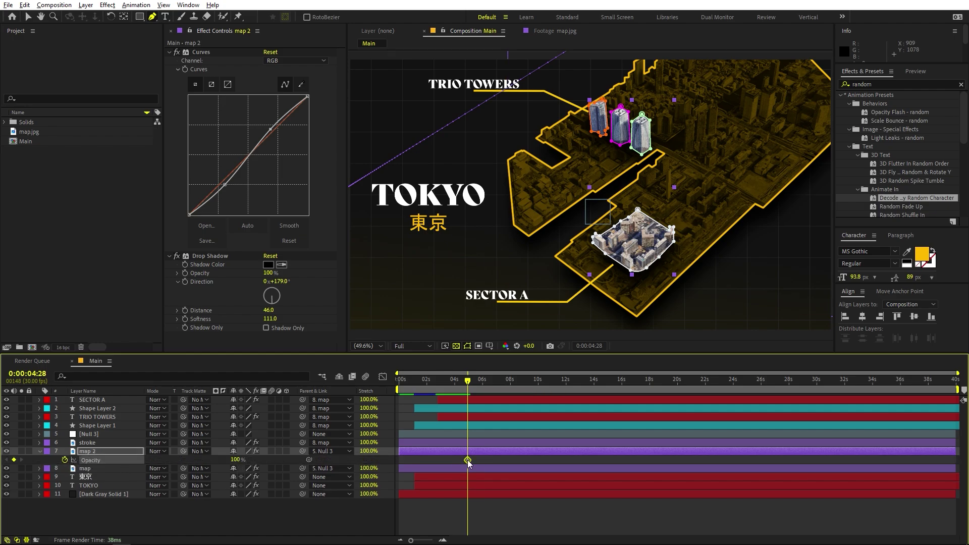
left_click_drag(471, 459, 477, 459)
left_click_drag(467, 382, 438, 386)
left_click_drag(235, 460, 91, 466)
left_click_drag(473, 460, 462, 460)
Keyframe the map layer's Amount to Tint from 0% to 100%, reaching full tint around 4 seconds.
left_click(91, 469)
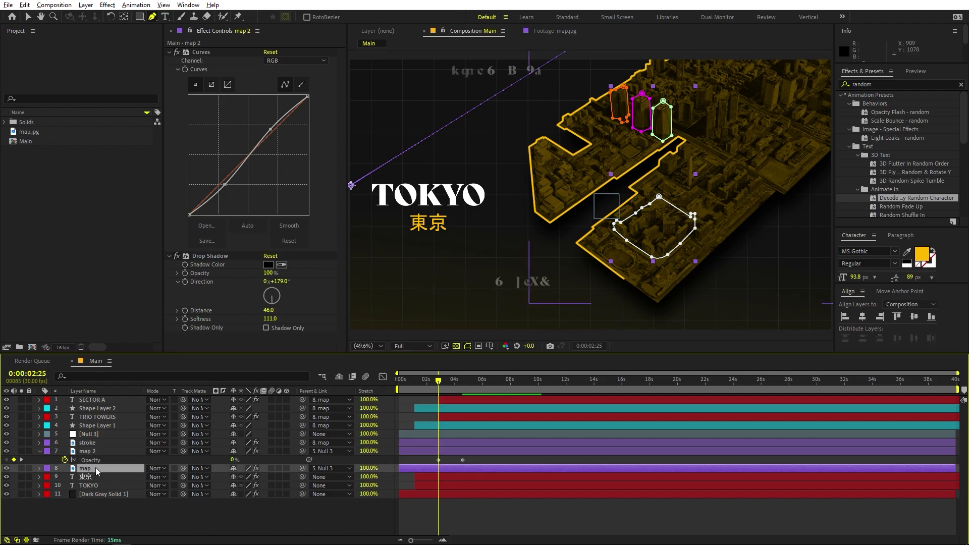
left_click_drag(272, 86, 303, 101)
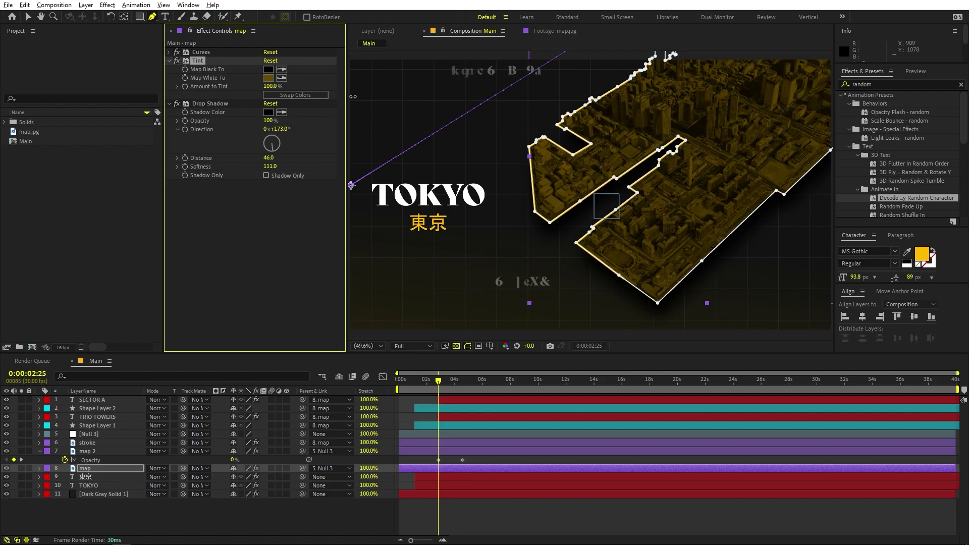
left_click(186, 86)
left_click_drag(439, 486, 462, 486)
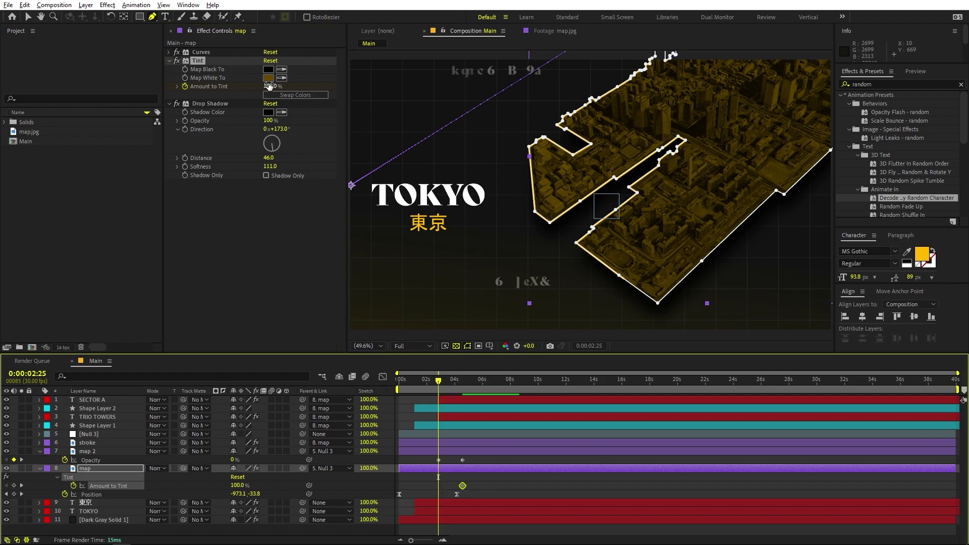
left_click_drag(269, 86, 95, 92)
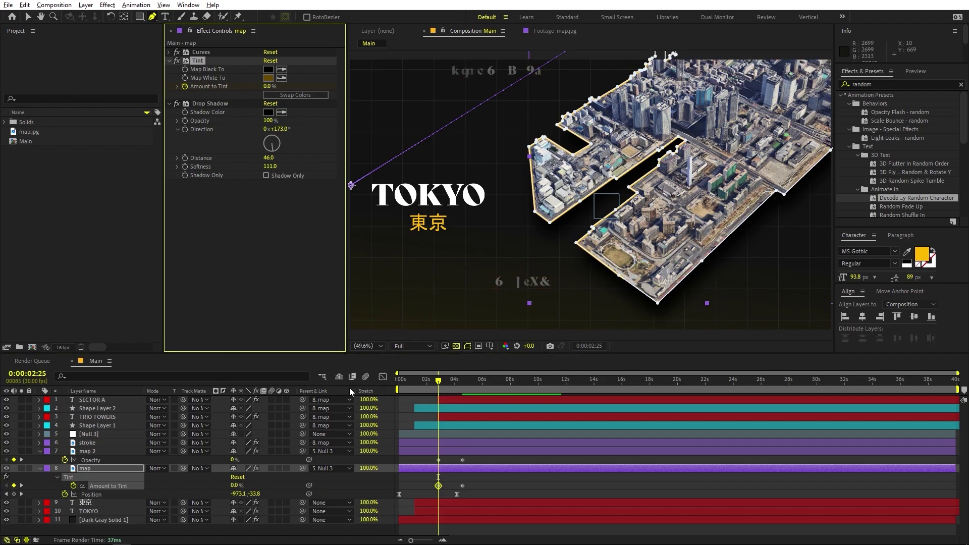
Preview the tint-reveal animation twice from the start of the composition.
key("Home")
key("space")
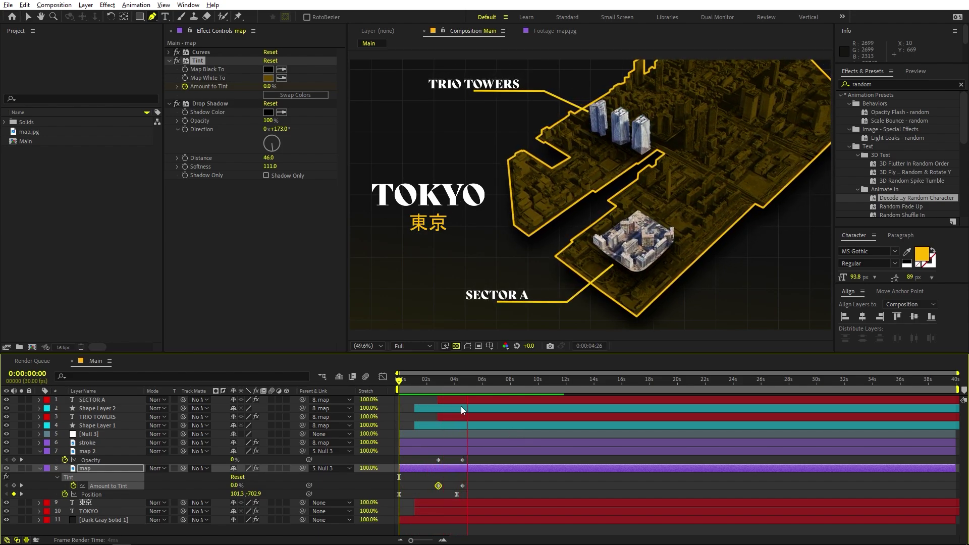
key("space")
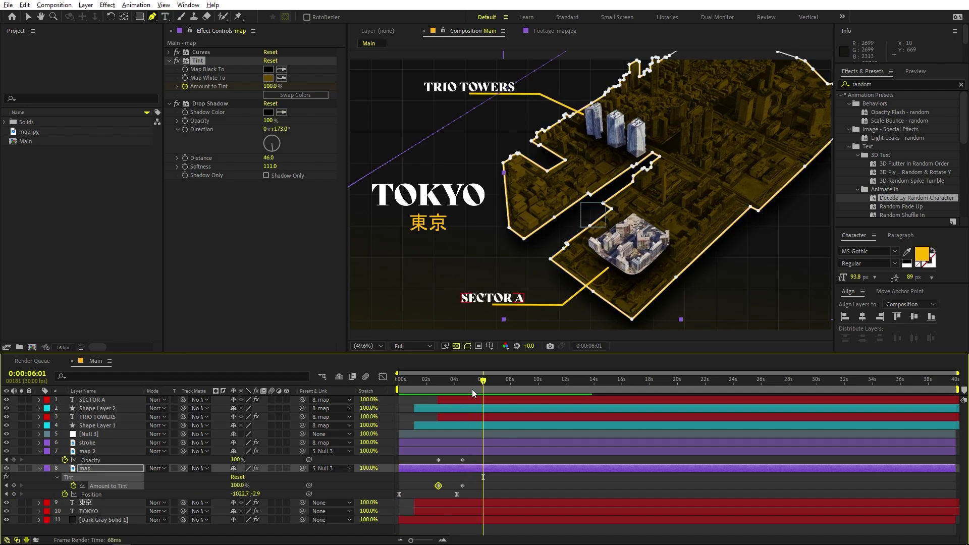
key("Home")
key("space")
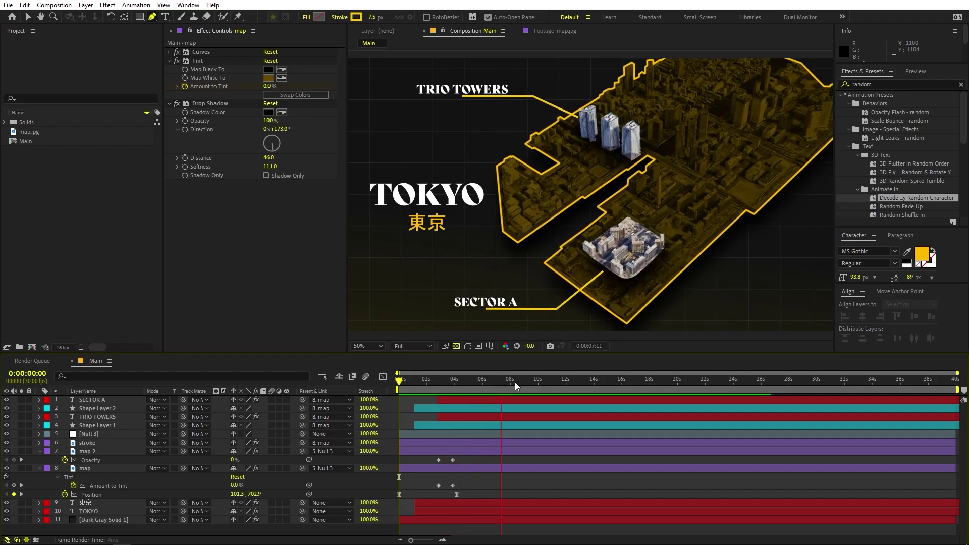
key("space")
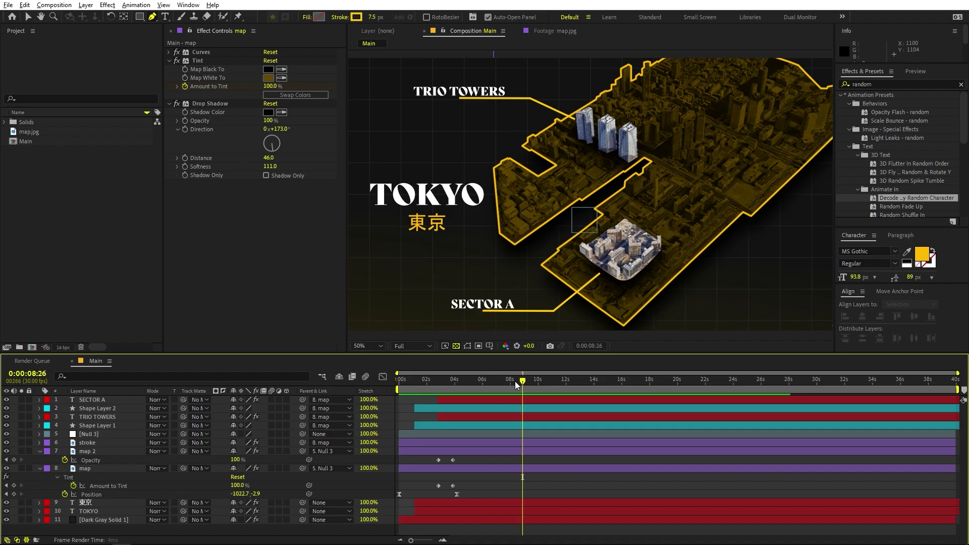